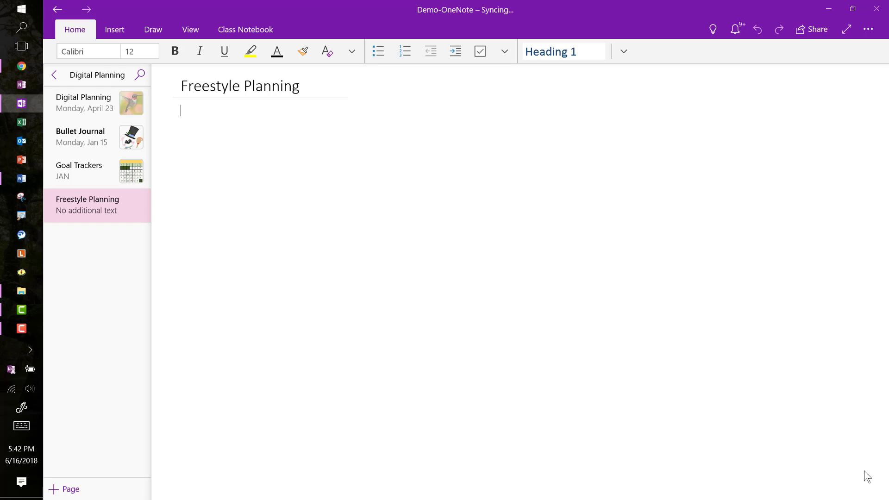
- Insert the picture green-seaturtle-1.jpg into the Freestyle Planning page
left_click(114, 29)
left_click(190, 51)
left_click(195, 80)
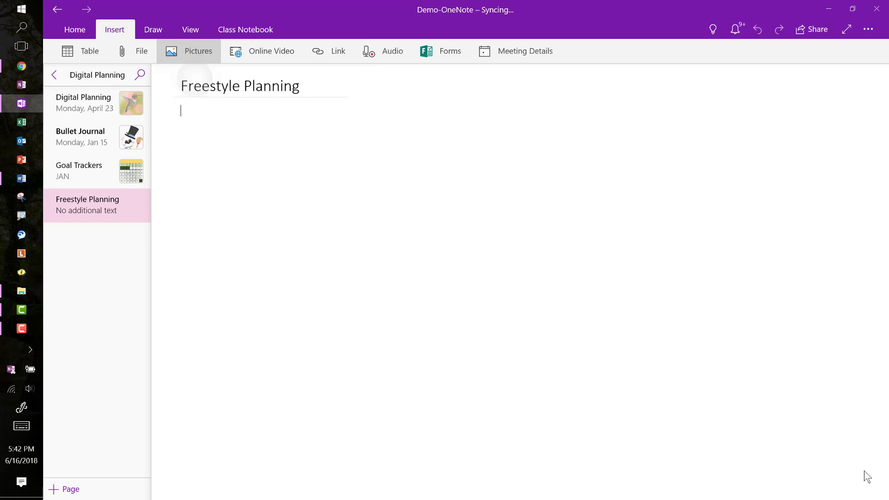
left_click(392, 99)
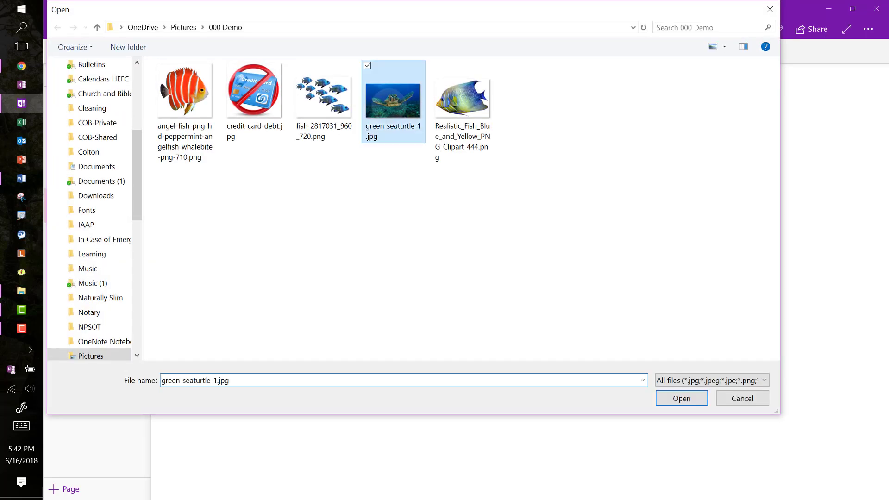
left_click(681, 398)
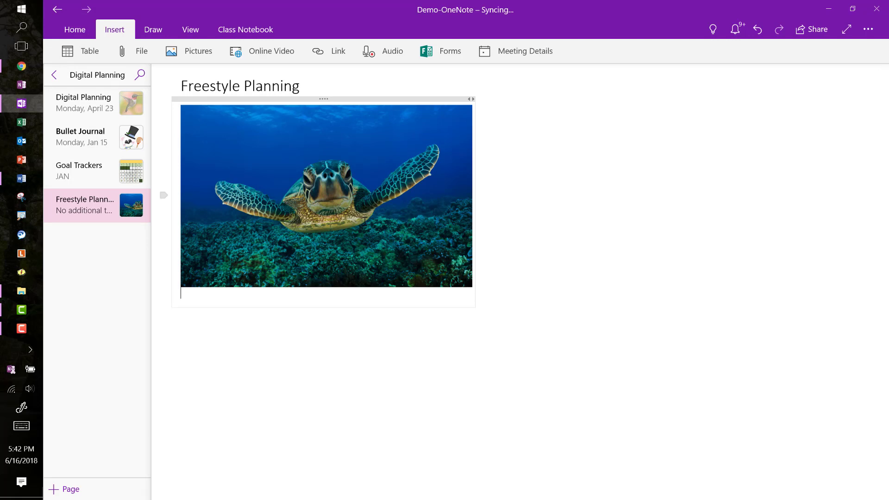
- Remove the turtle picture from its note container and restore it as a freestanding picture on the page
left_click(356, 160)
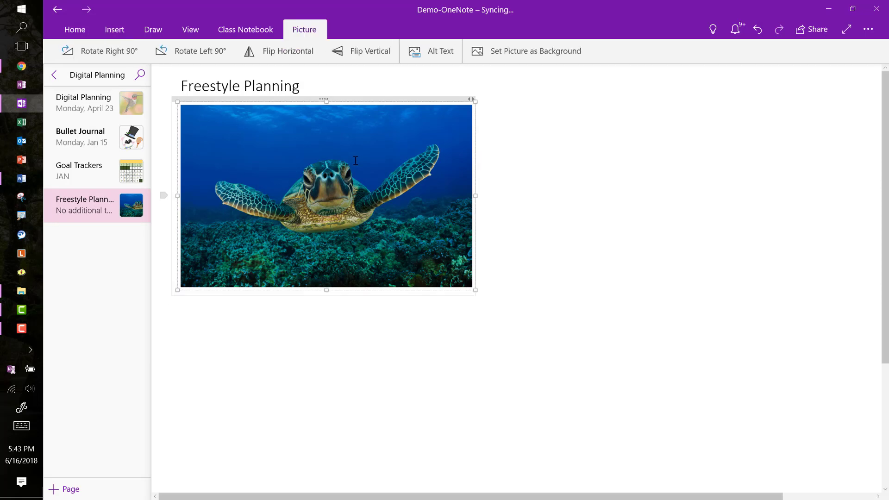
key("Delete")
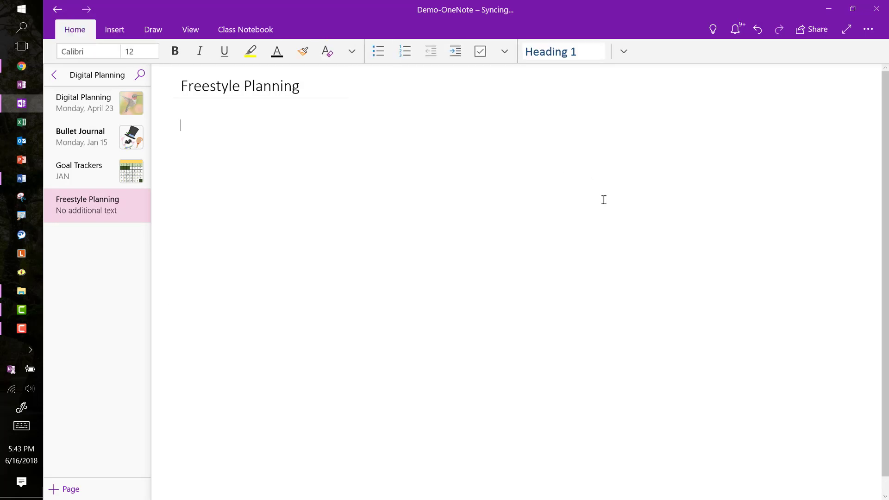
key("ctrl+z")
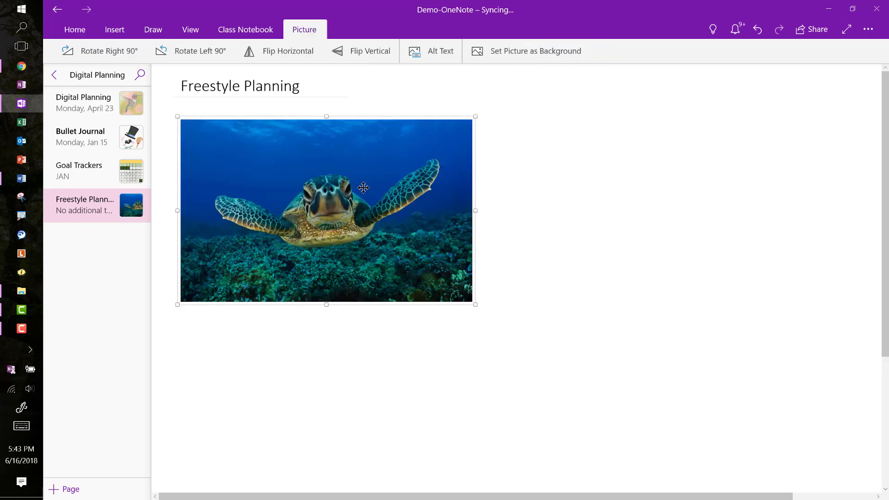
- Move the turtle picture to the page's upper-left corner behind the title and enlarge it to fill the page area
left_click_drag(362, 188, 333, 129)
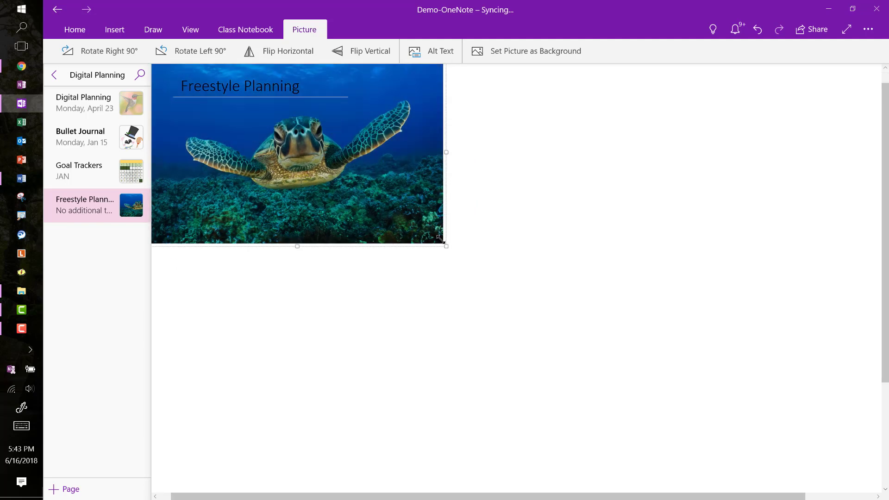
left_click_drag(442, 243, 728, 445)
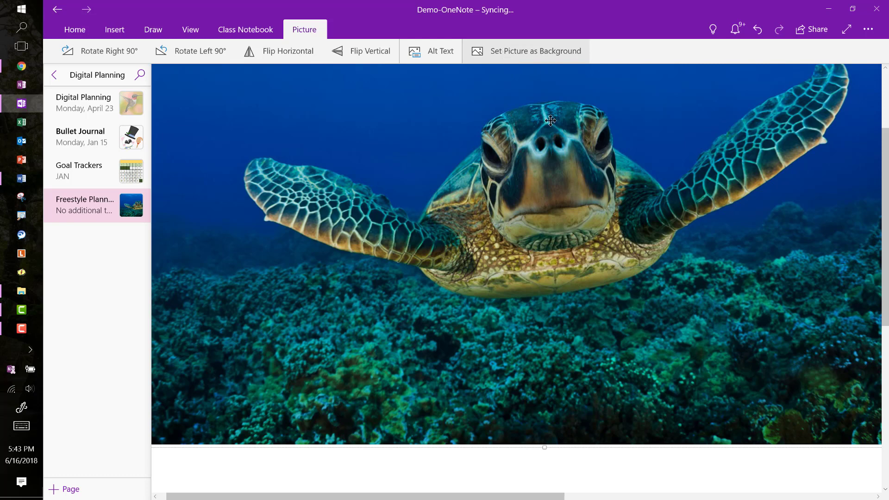
left_click_drag(885, 239, 885, 171)
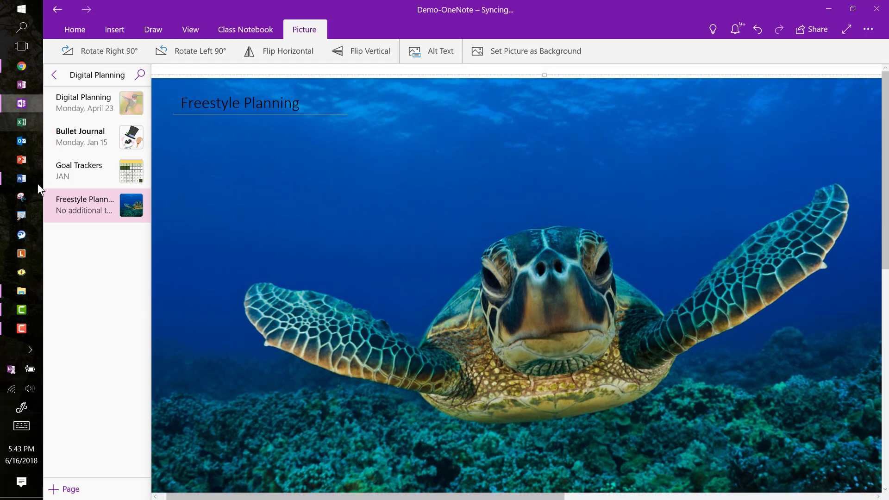
- Switch to Health Tracker.docx in Word and review the instructions in the text box beside the tracker
left_click(21, 179)
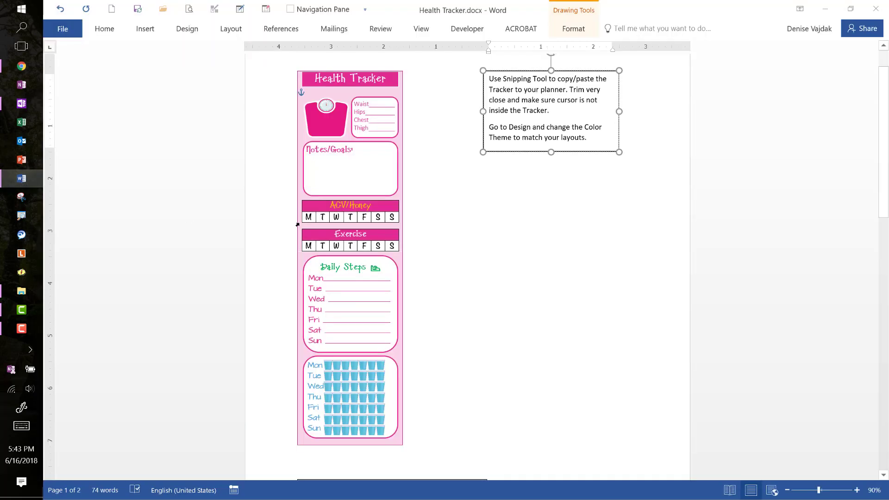
left_click(583, 208)
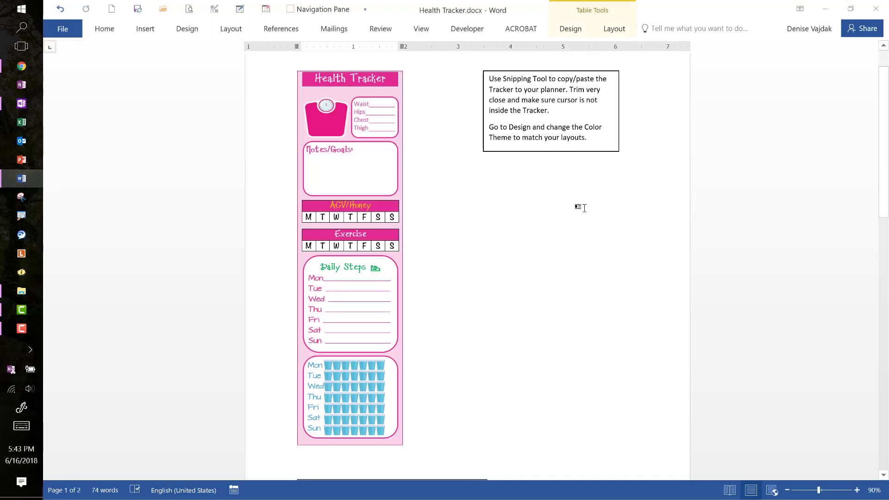
left_click(594, 130)
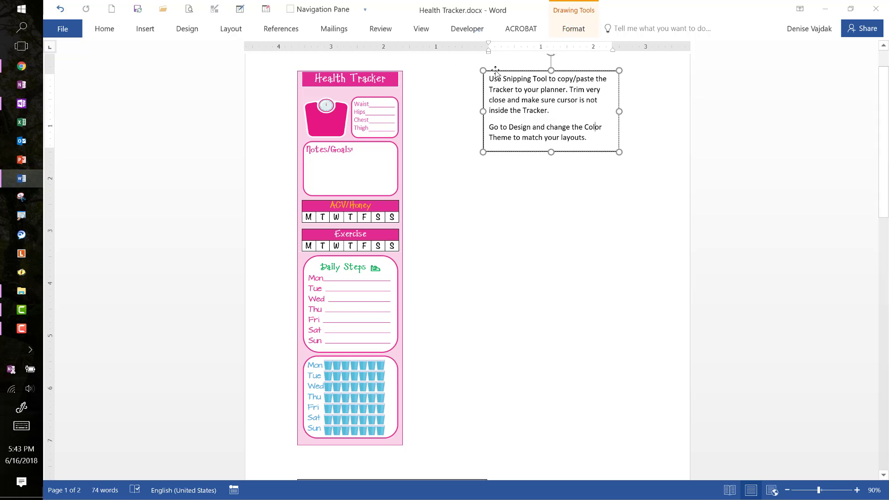
left_click(442, 93)
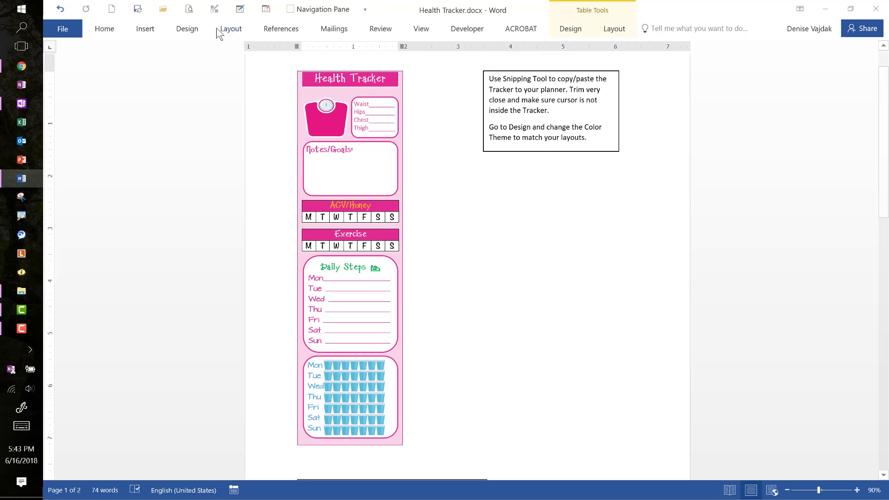
- Try the Blue theme colors on the Health Tracker document and settle on Blue II
left_click(192, 30)
left_click(590, 69)
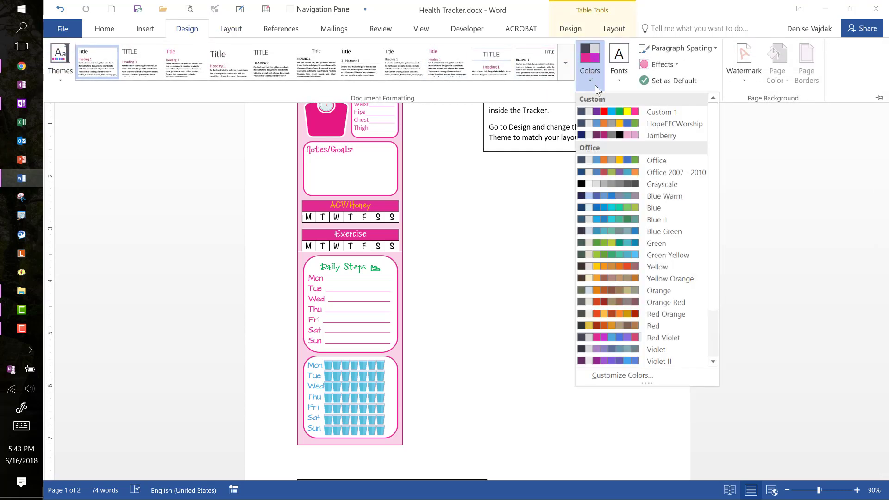
left_click(611, 207)
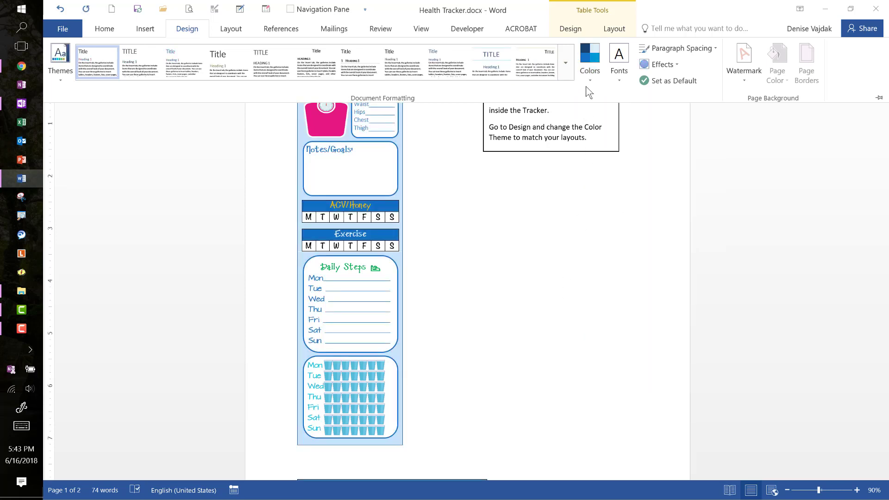
left_click(596, 68)
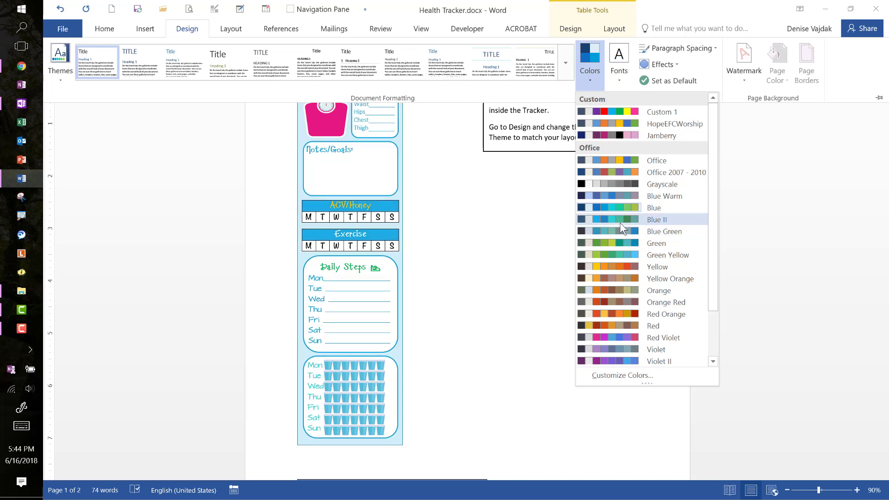
left_click(619, 219)
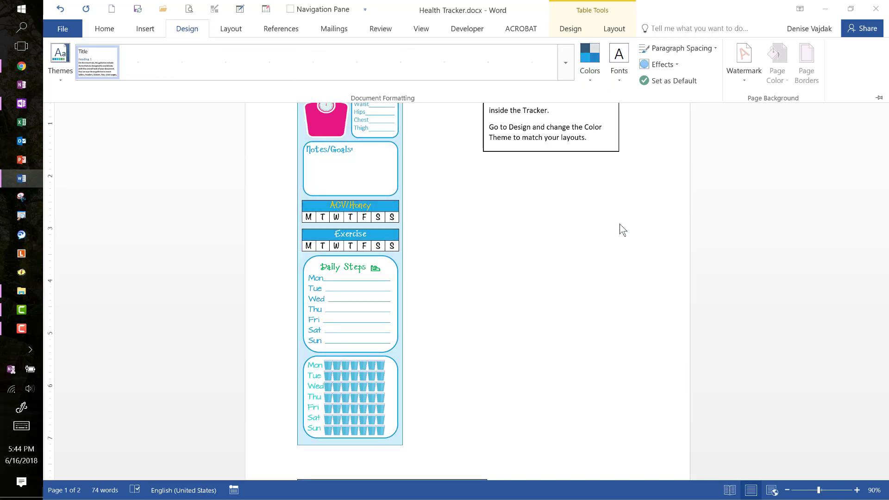
left_click(576, 321)
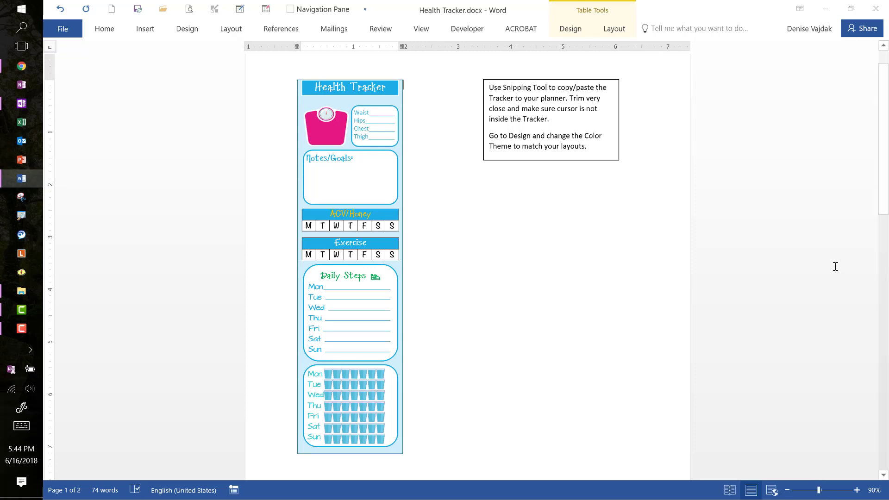
- Search Windows for the Snipping Tool and look at its pinning options
left_click(598, 147)
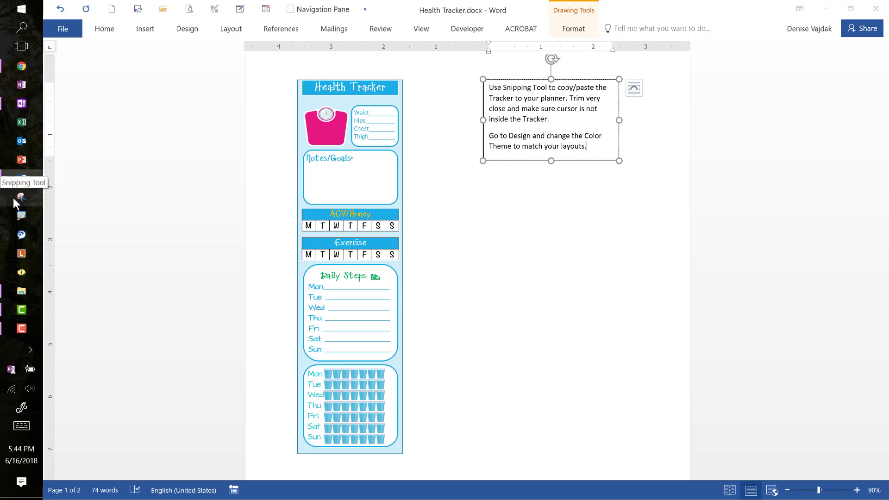
key("super")
type("snip")
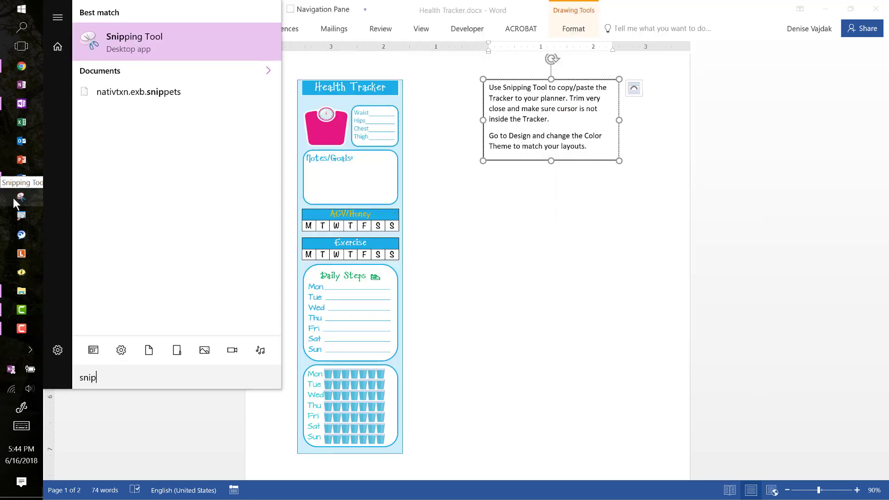
type("p")
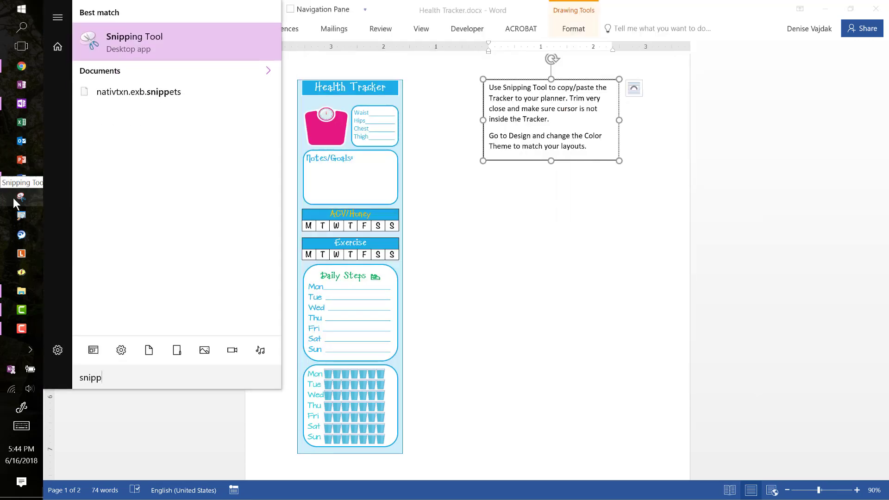
right_click(140, 36)
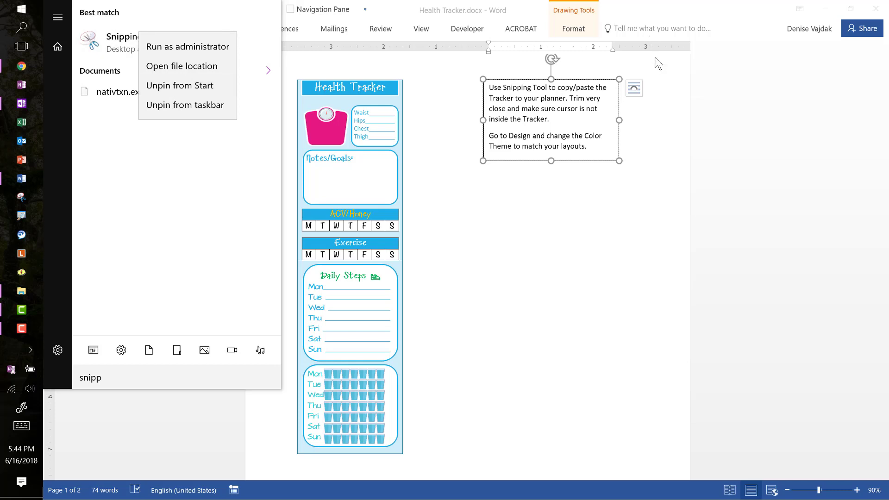
left_click(677, 149)
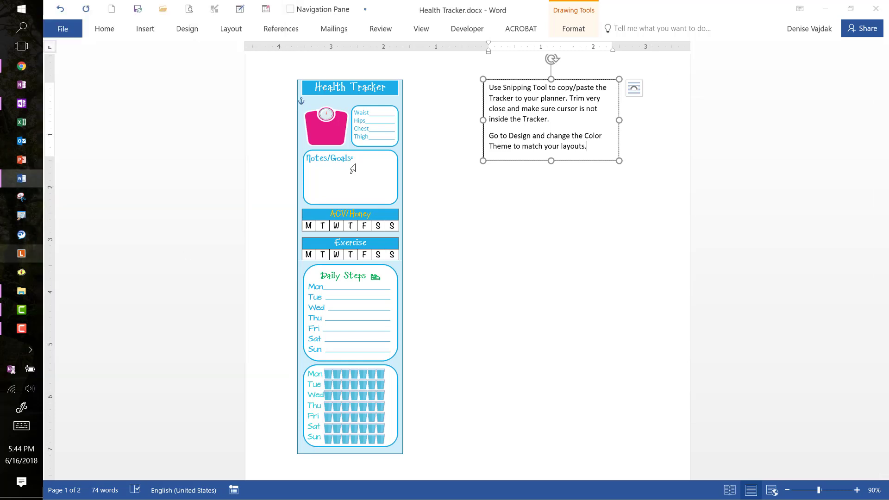
- Capture the whole Health Tracker, trimmed close to its border, with a new snip in the Snipping Tool
left_click(512, 237)
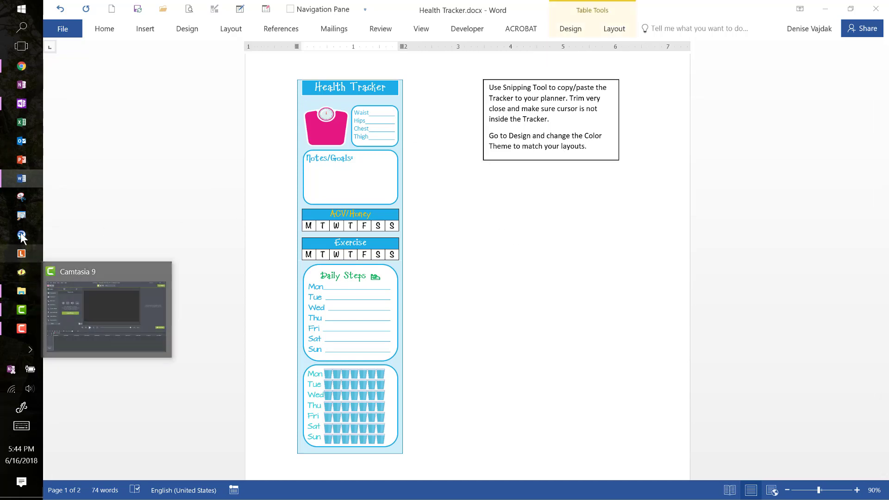
left_click(20, 198)
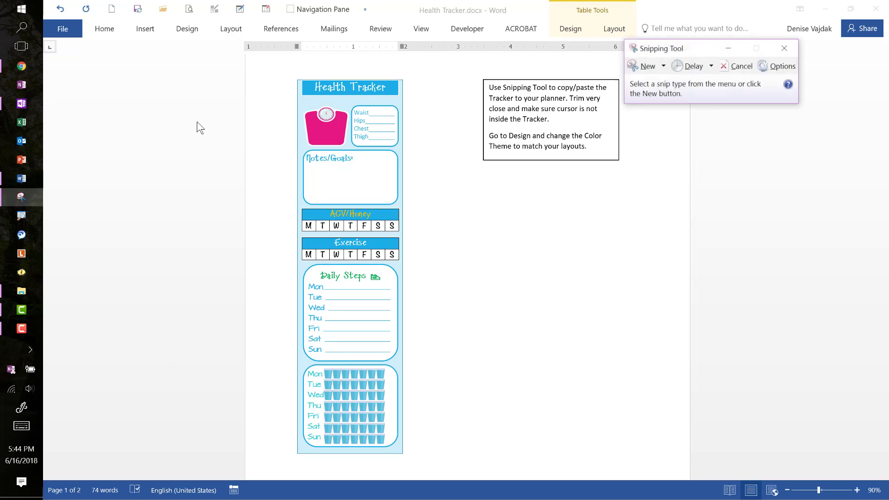
left_click(643, 65)
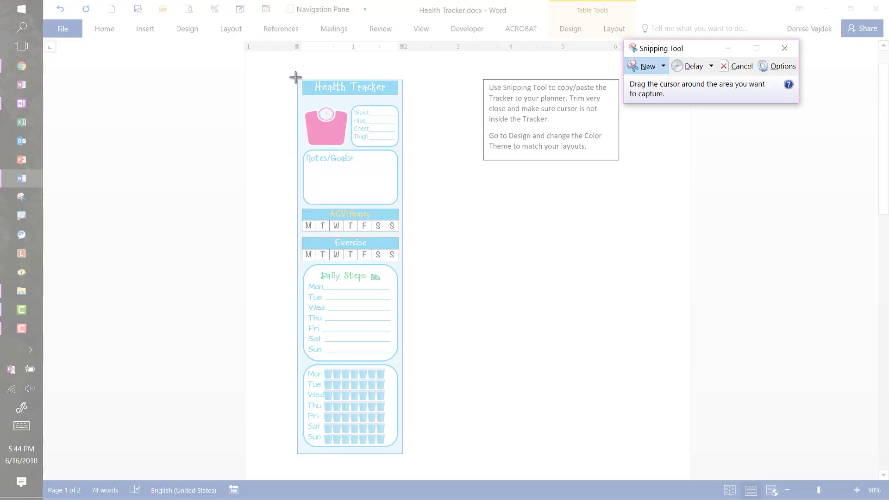
mouse_move(296, 78)
left_mouse_down()
mouse_move(365, 158)
mouse_move(391, 234)
mouse_move(404, 456)
left_mouse_up()
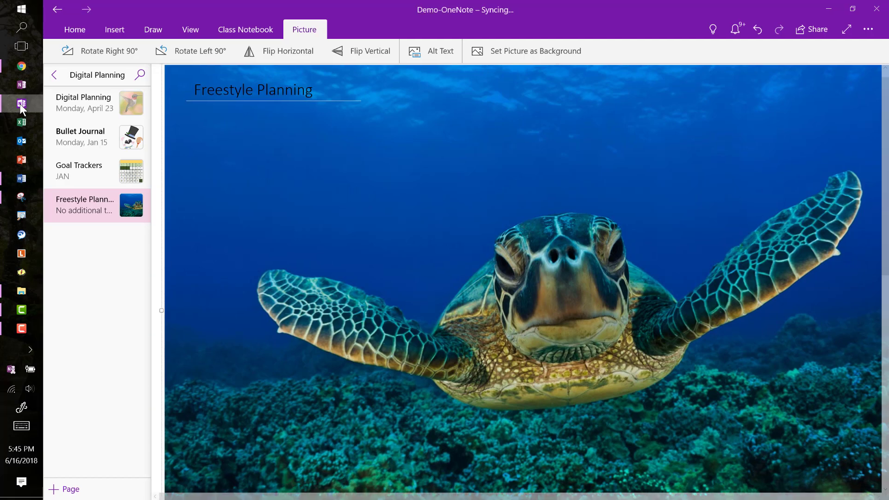
- Switch to OneNote and paste the Health Tracker snip into the blank area to the right of the turtle picture
left_click(21, 104)
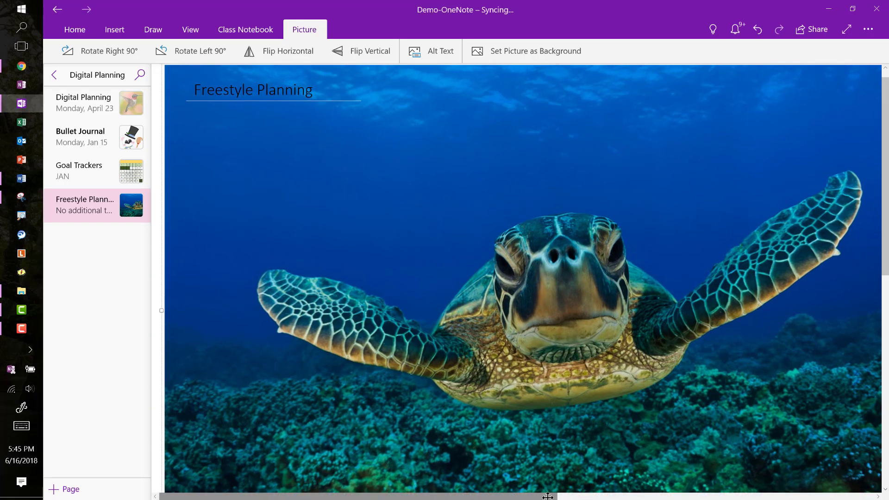
left_click_drag(549, 496, 745, 496)
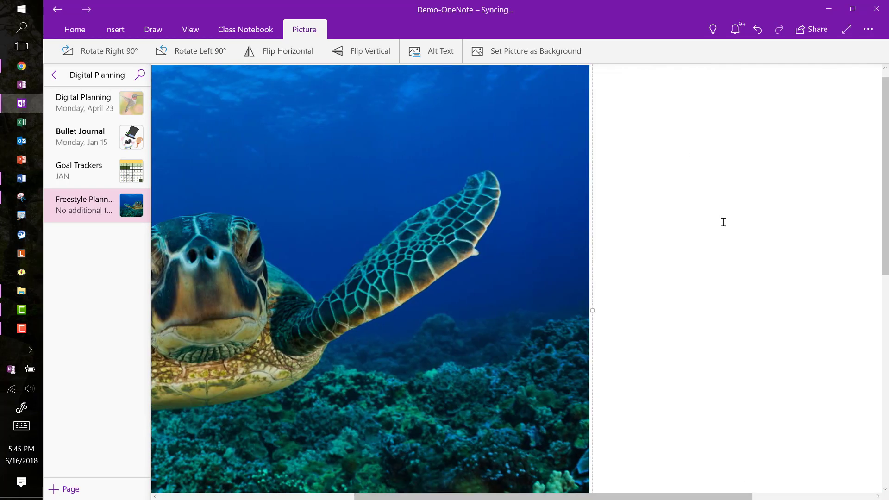
left_click(724, 145)
key("ctrl+v")
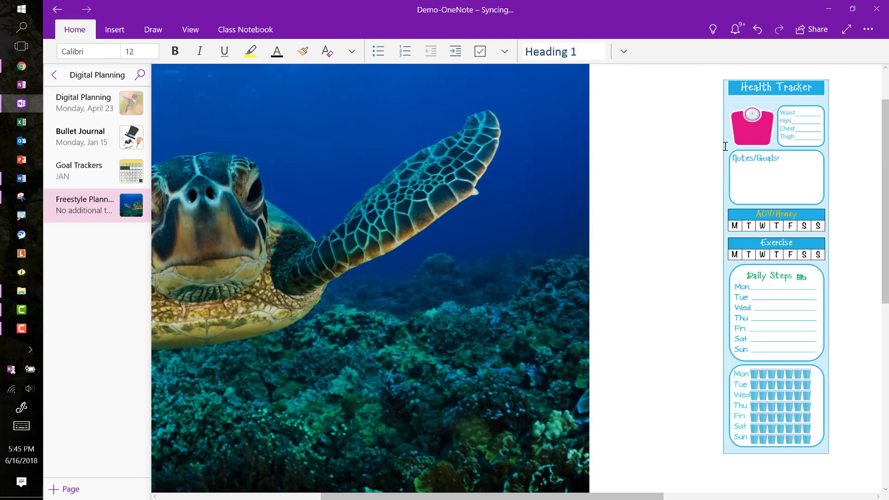
- Move the Health Tracker image onto the turtle picture along its right edge
left_click(794, 162)
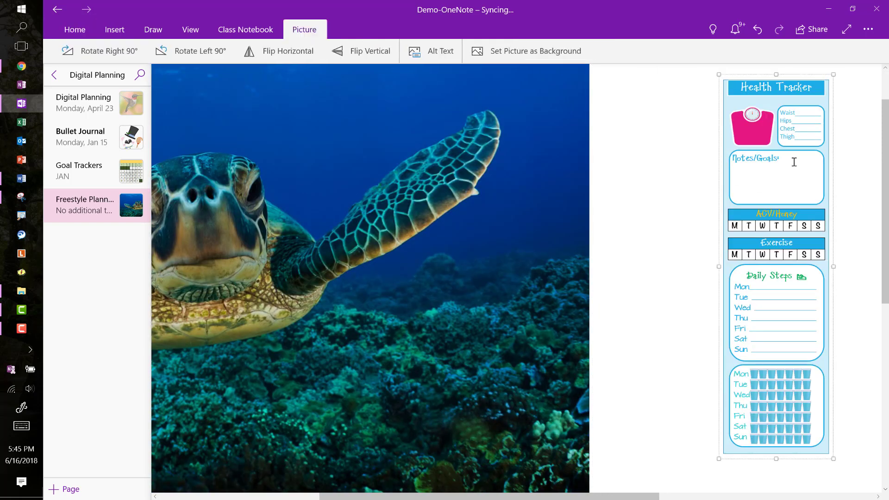
mouse_move(788, 157)
left_mouse_down()
mouse_move(506, 152)
mouse_move(531, 154)
left_mouse_up()
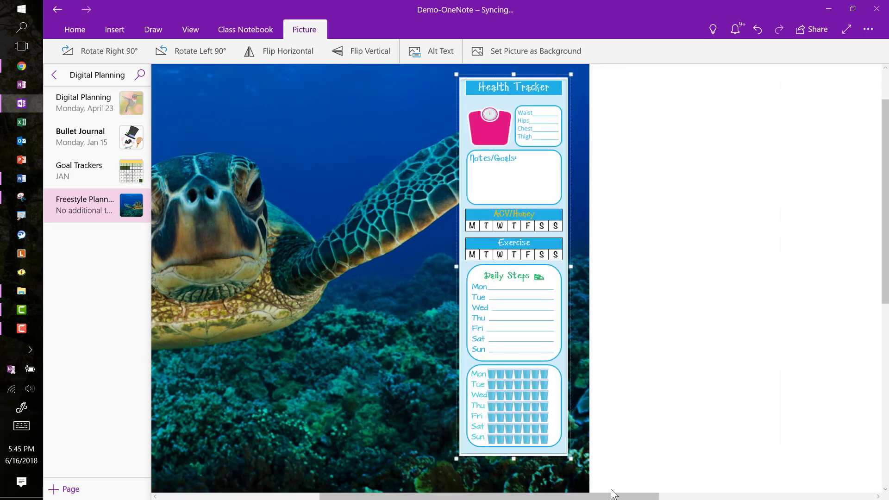
left_click_drag(611, 494, 479, 496)
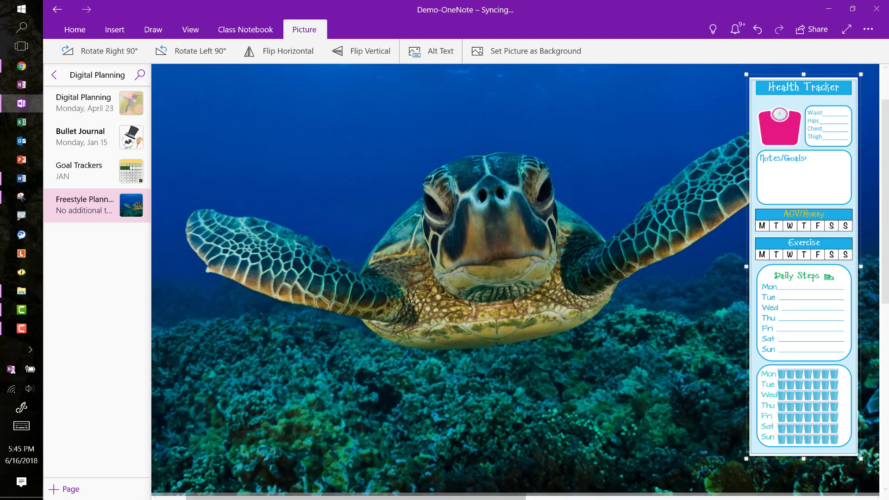
left_click_drag(478, 496, 449, 495)
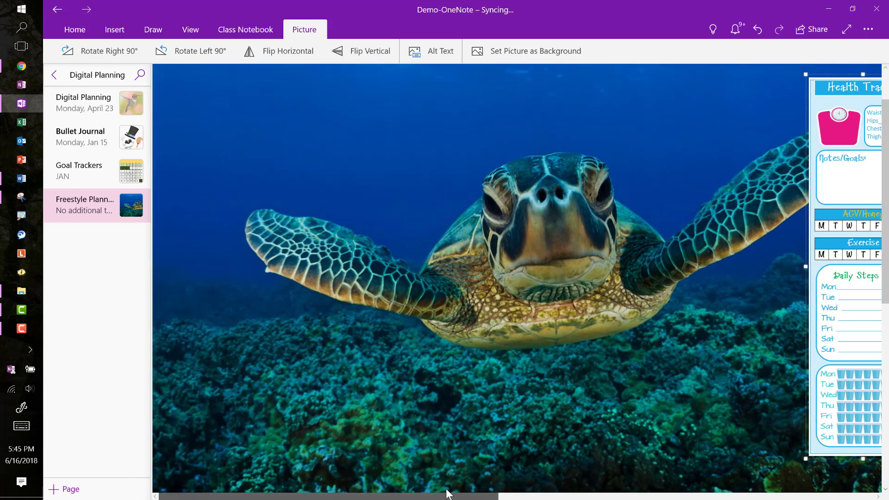
left_click_drag(885, 168, 885, 111)
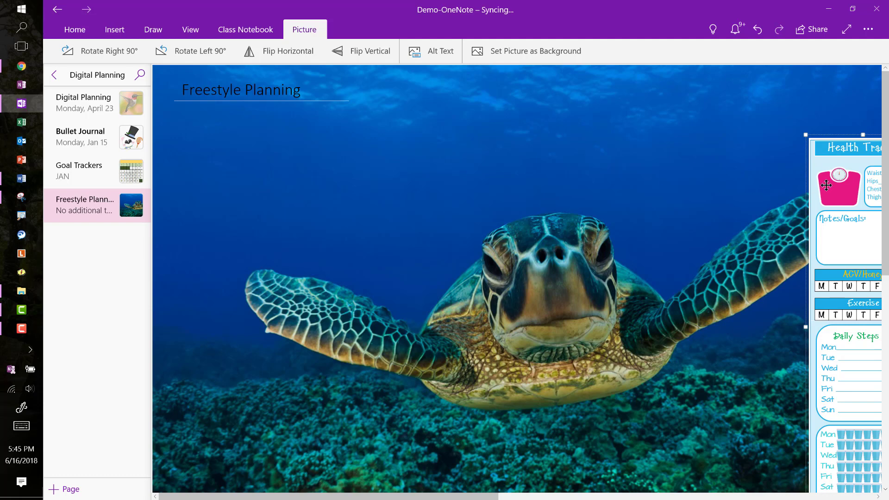
- Move the Health Tracker image up along the turtle picture's right side and set it as a background picture
left_click_drag(828, 162, 803, 123)
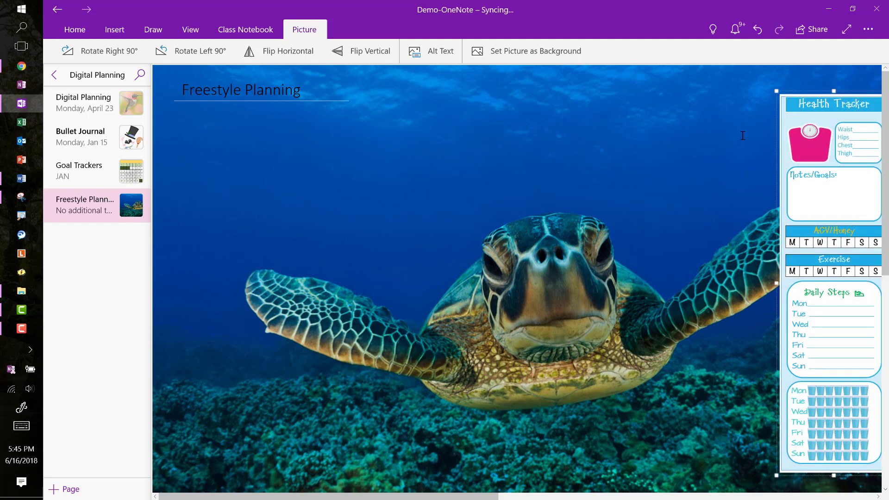
right_click(811, 165)
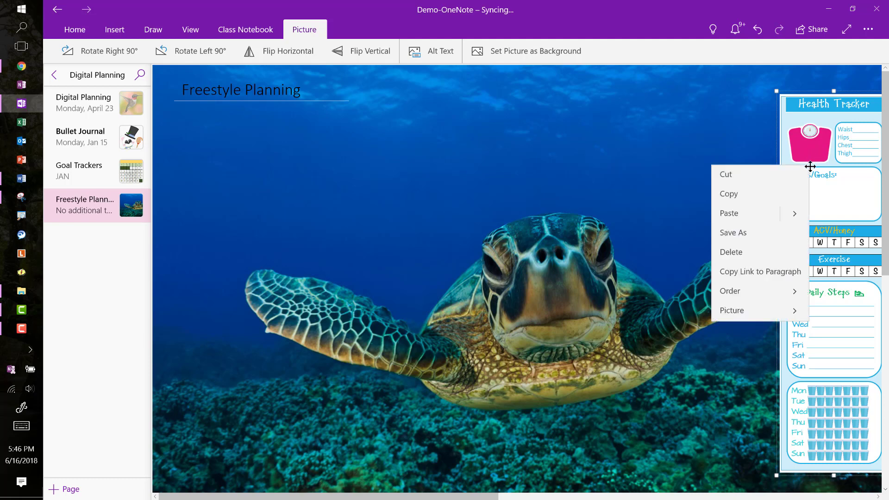
left_click(748, 315)
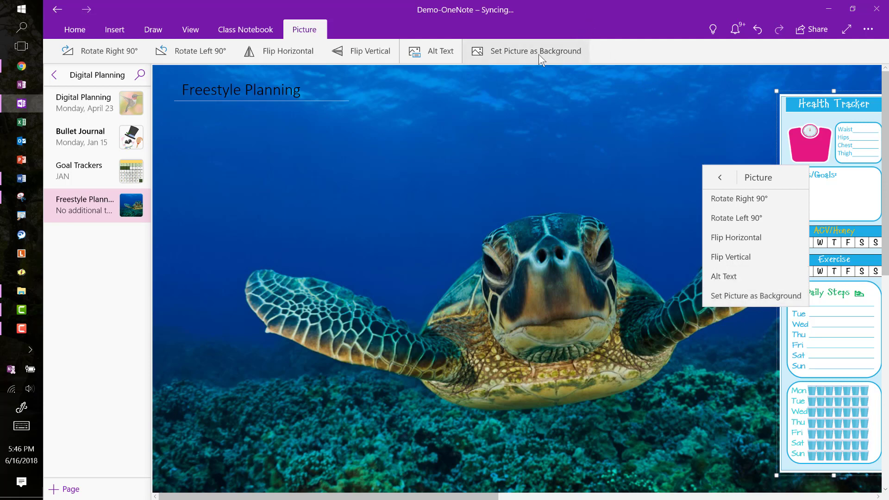
left_click(489, 48)
left_click(516, 51)
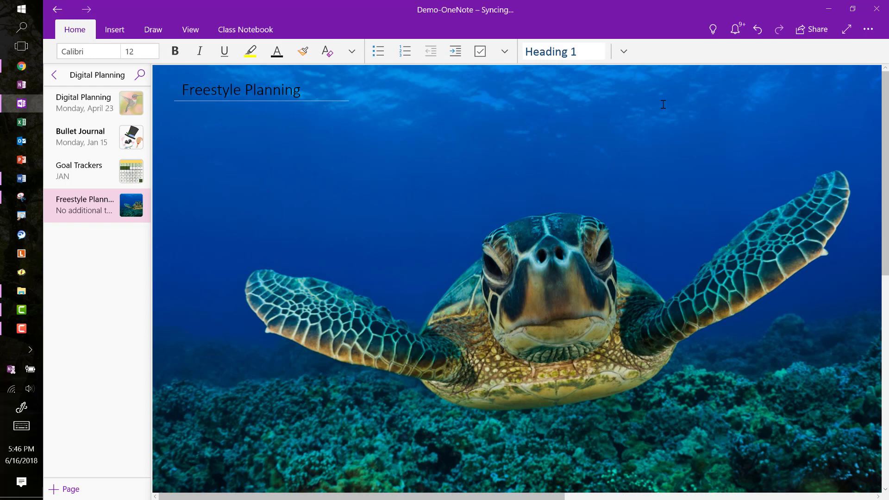
- Set the turtle picture as a background of the page as well
left_click(580, 116)
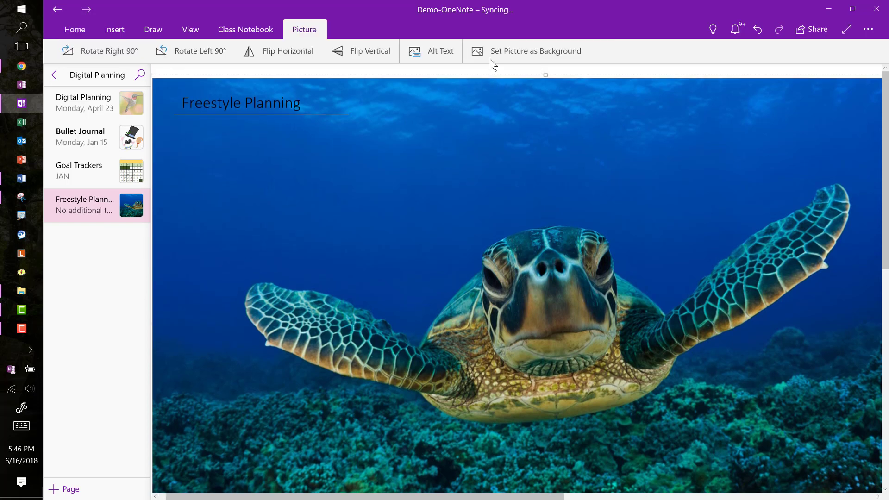
left_click(514, 55)
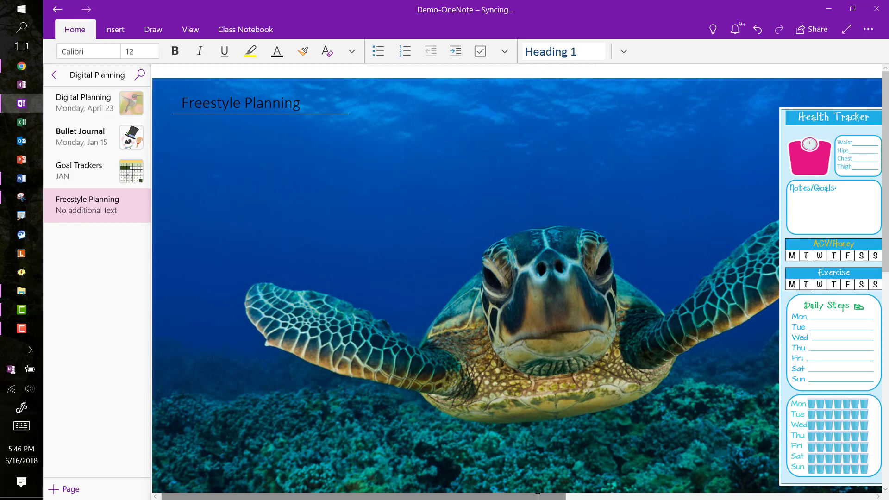
scroll(538, 495, "left", 1)
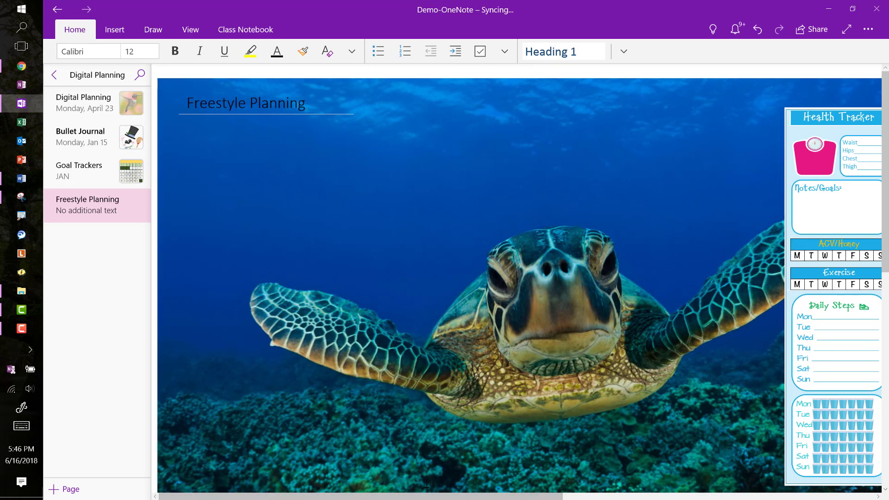
- Replace the page title with "June 18-24, 2018"
left_click(310, 105)
left_click(315, 94)
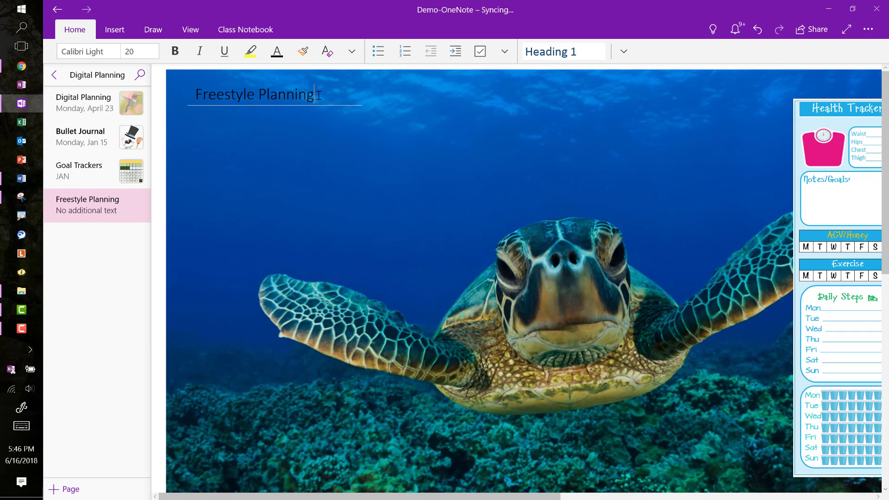
left_click_drag(315, 95, 196, 95)
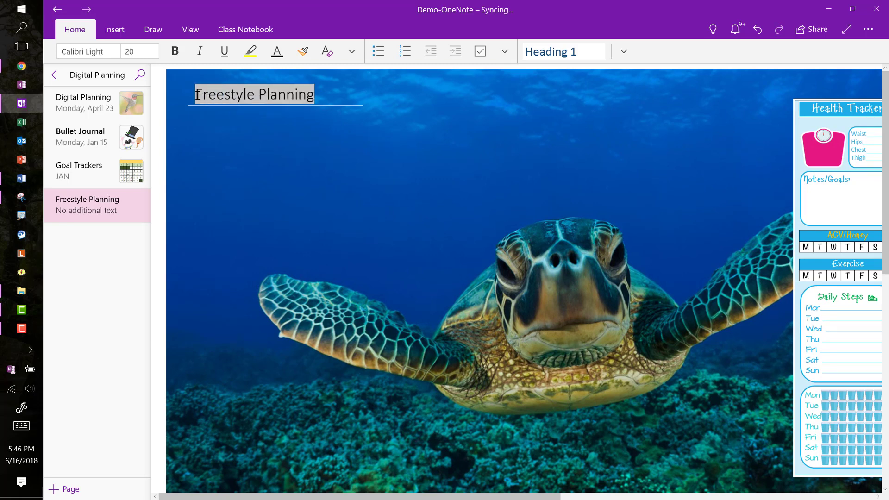
type("June")
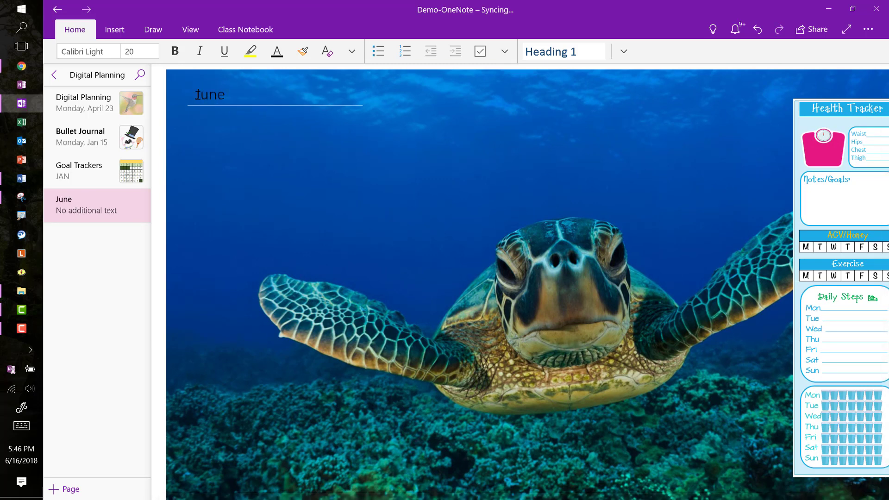
type(" 18-24, 2018")
- Format the page title in white, bold text
left_click_drag(307, 93, 193, 92)
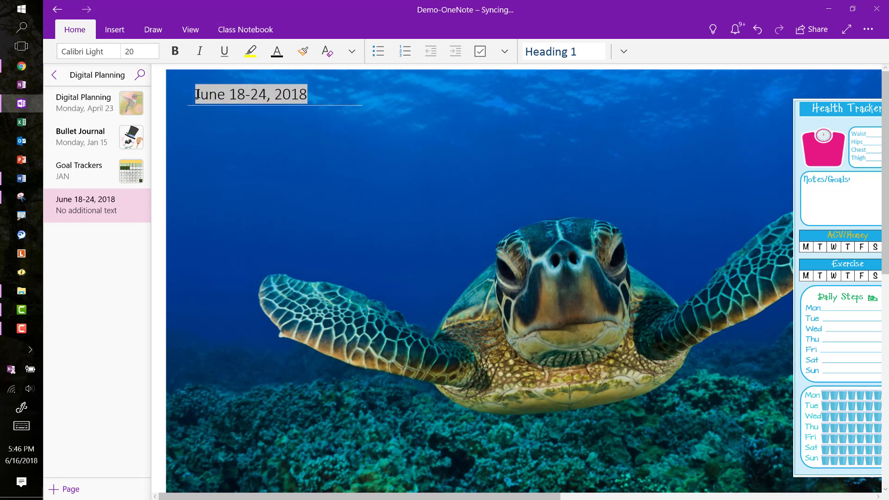
left_click(287, 54)
left_click(283, 122)
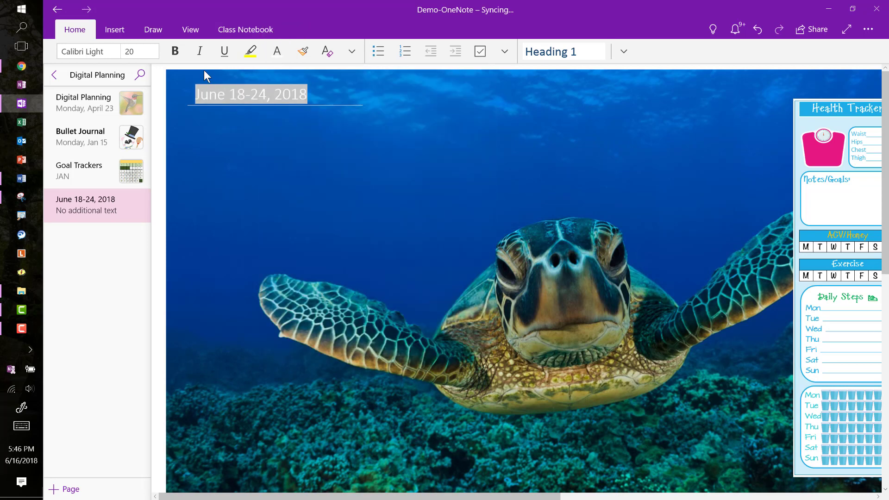
left_click(175, 51)
left_click(263, 155)
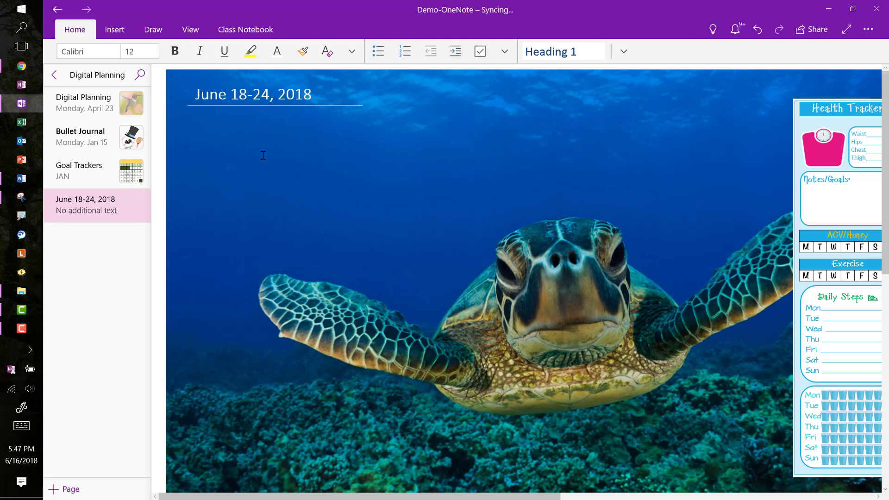
- Insert a table with one column and two rows above the turtle's head and widen its column to about three times the width
left_click(532, 121)
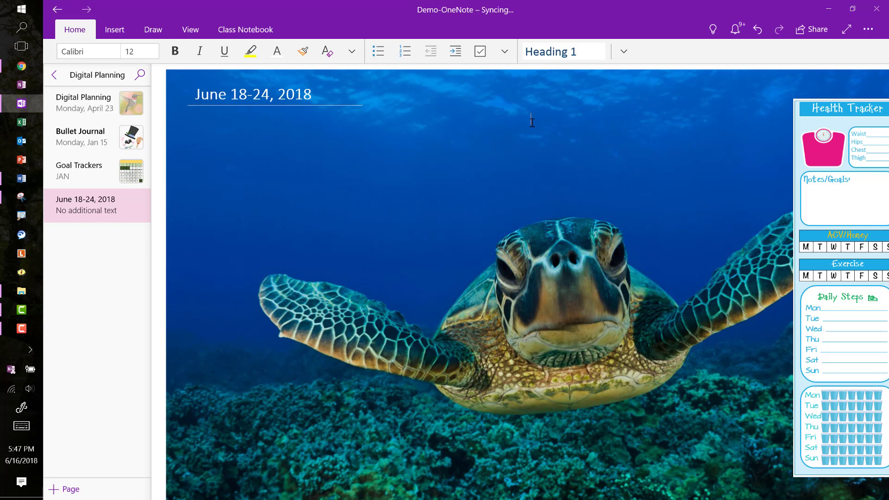
left_click(112, 31)
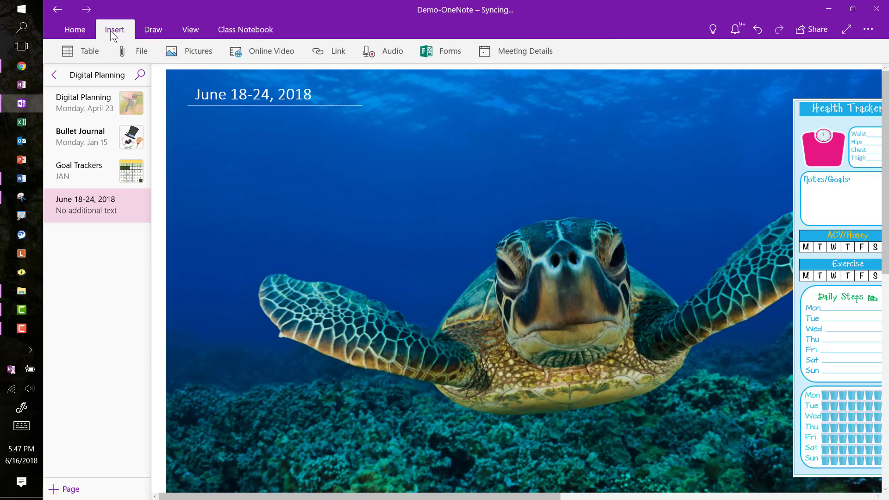
left_click(67, 55)
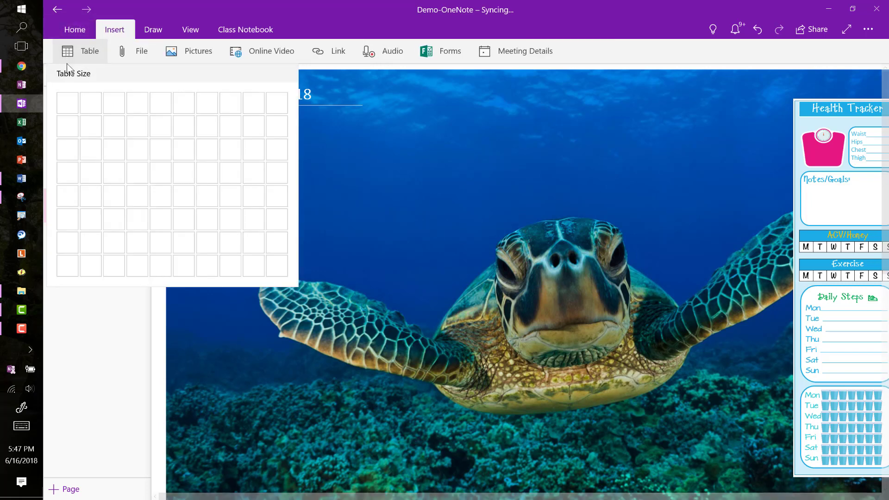
left_click(65, 133)
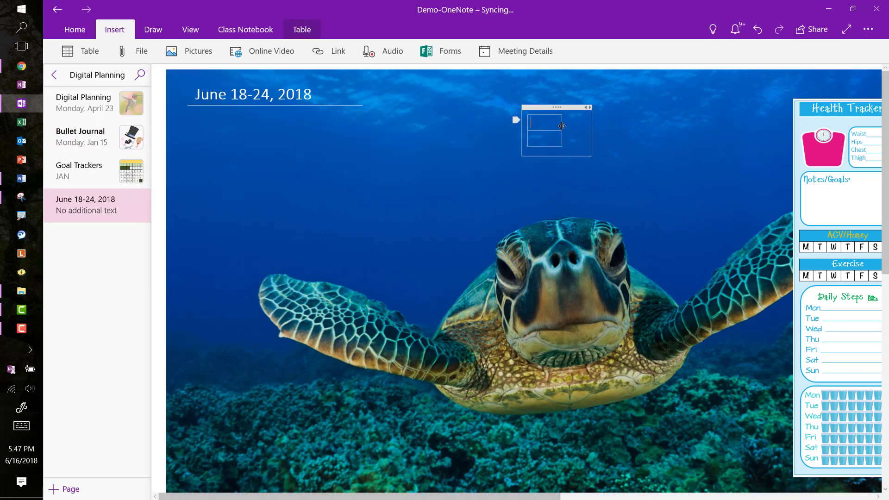
left_click_drag(562, 126, 630, 132)
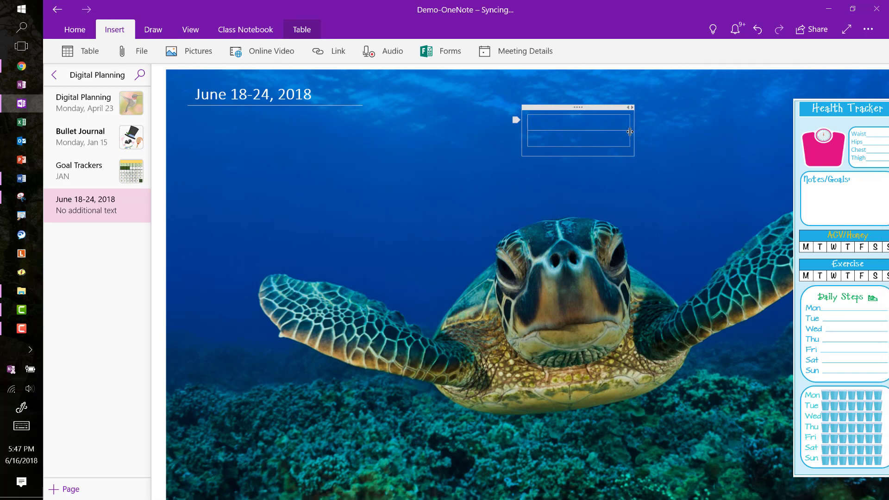
- Enter "day, June" as the heading in the table's upper cell
type("Day, June")
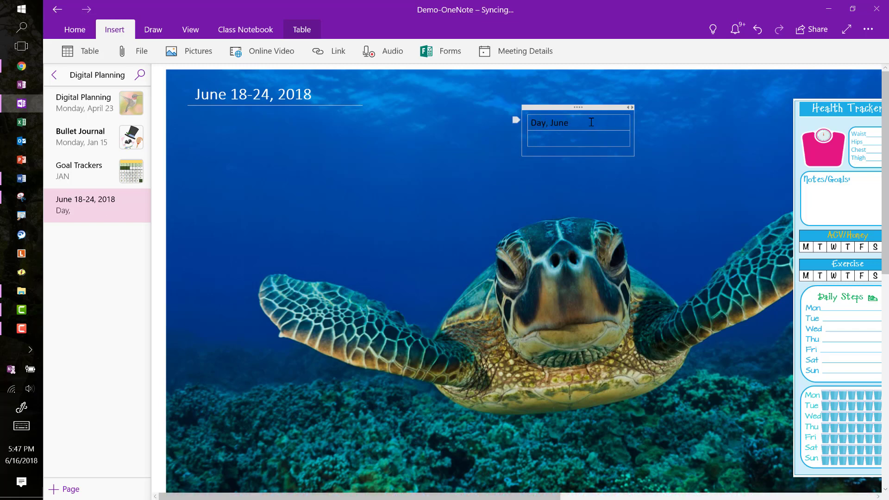
double_click(537, 121)
type("day")
- Shade the table's heading cell in bright light blue from the extended color palette
left_click(302, 28)
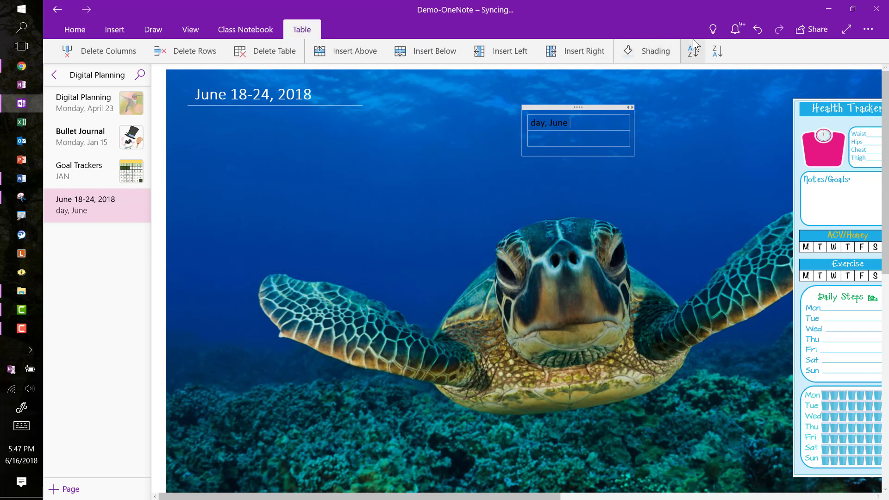
left_click(673, 53)
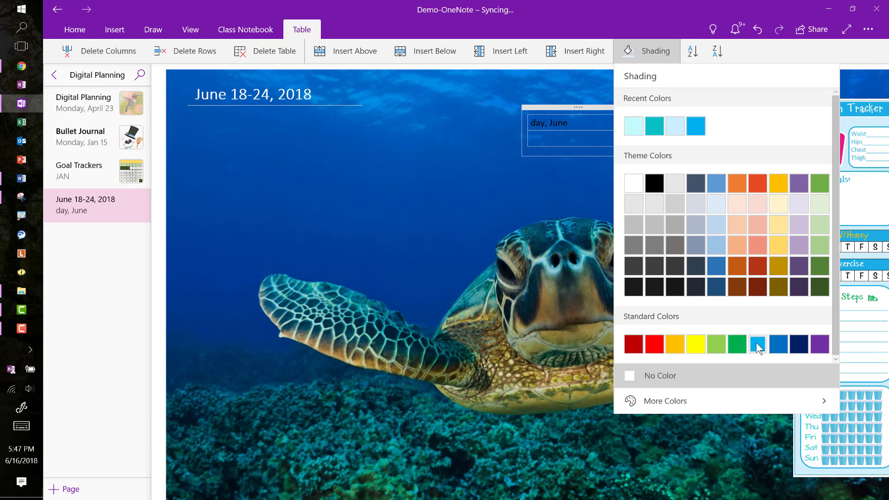
left_click(670, 401)
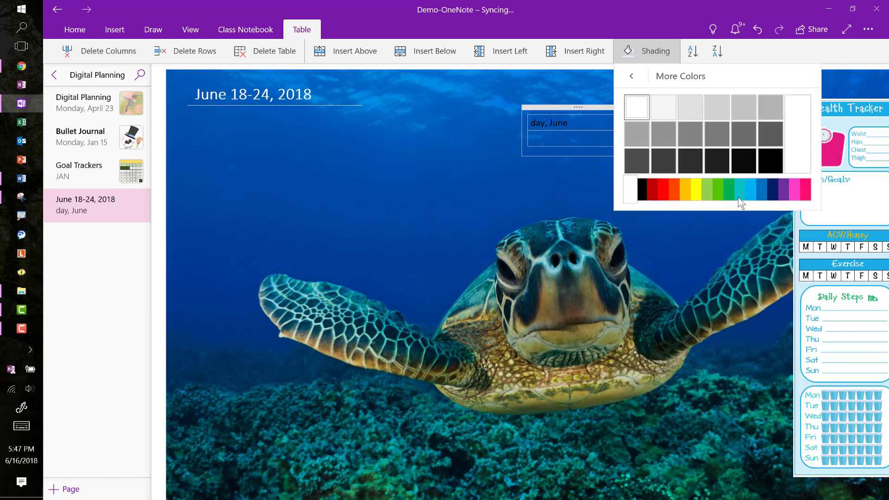
left_click(750, 194)
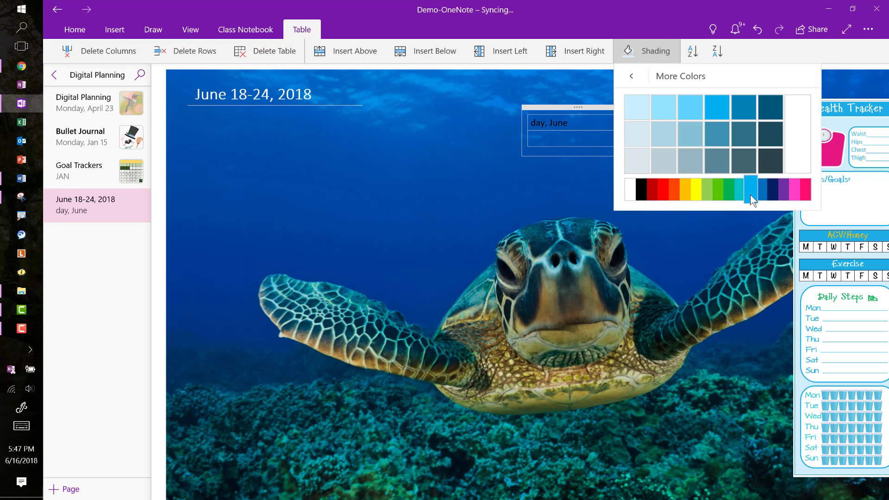
left_click(722, 114)
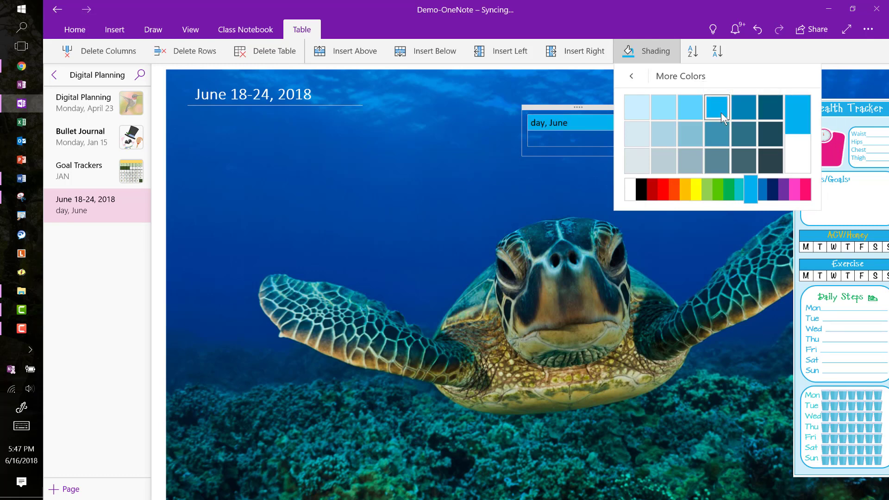
- Shade the table's empty lower cell in Light Blue, Lighter 80%
left_click(599, 135)
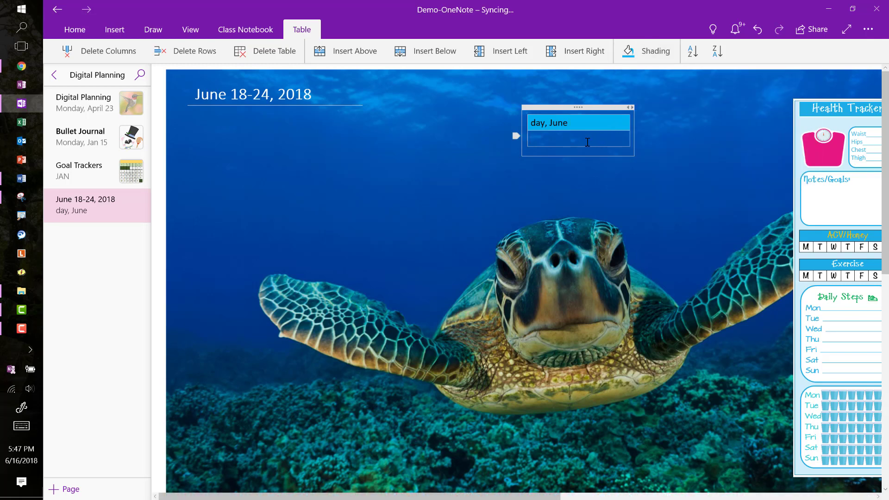
left_click(675, 51)
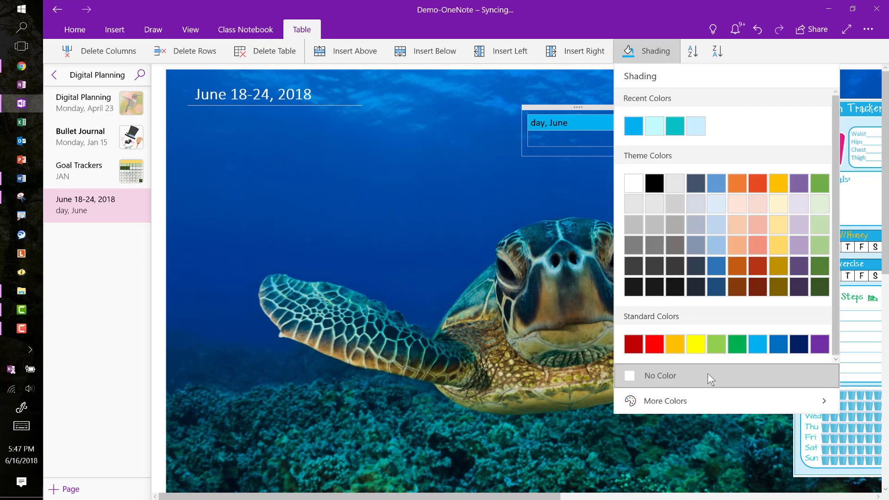
left_click(674, 403)
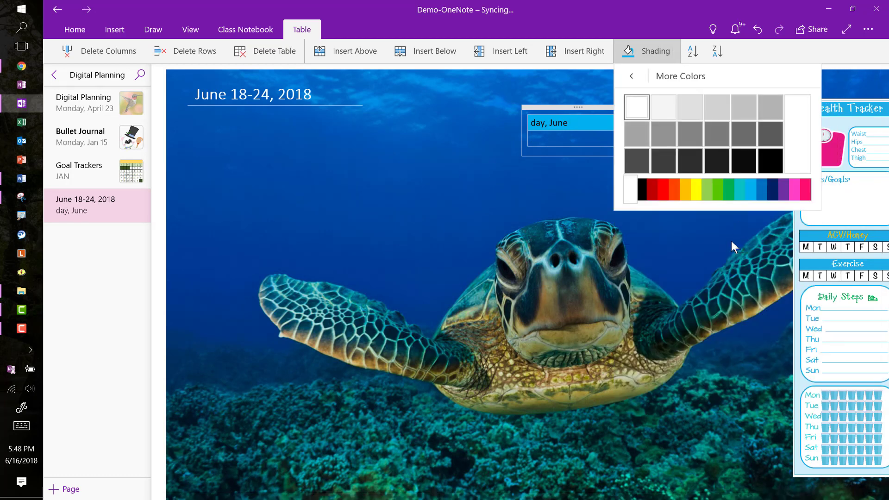
left_click(748, 190)
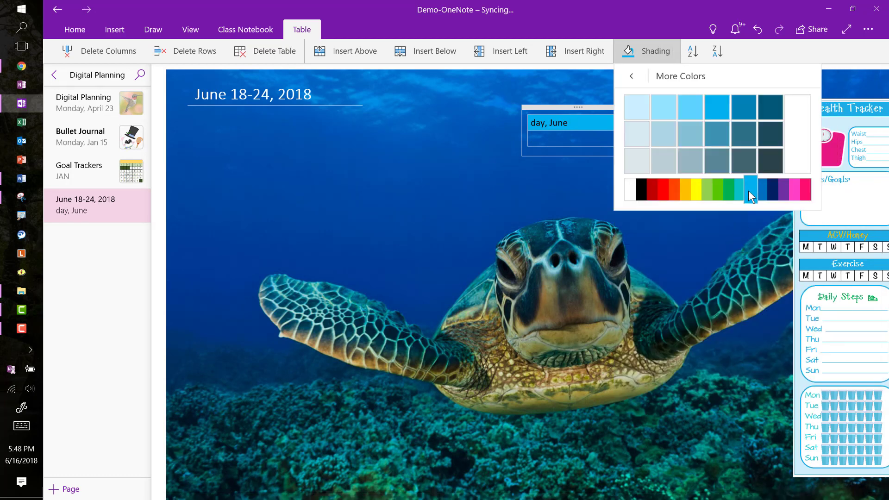
left_click(636, 111)
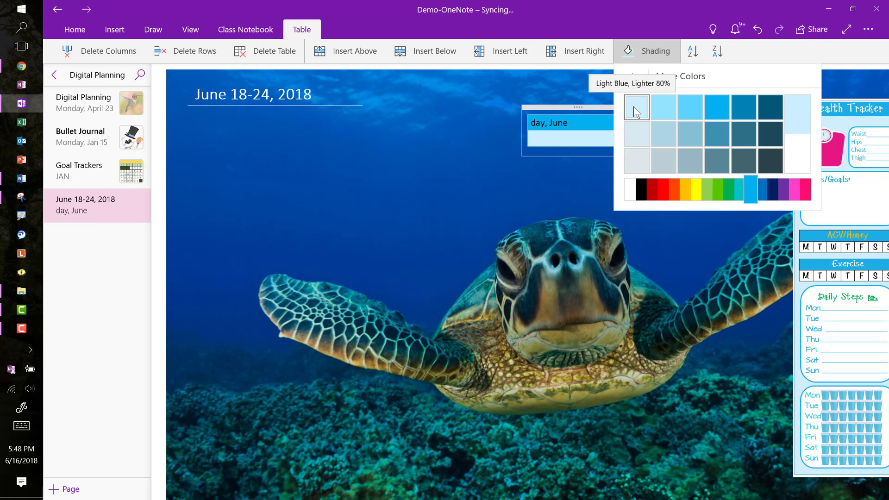
left_click(597, 142)
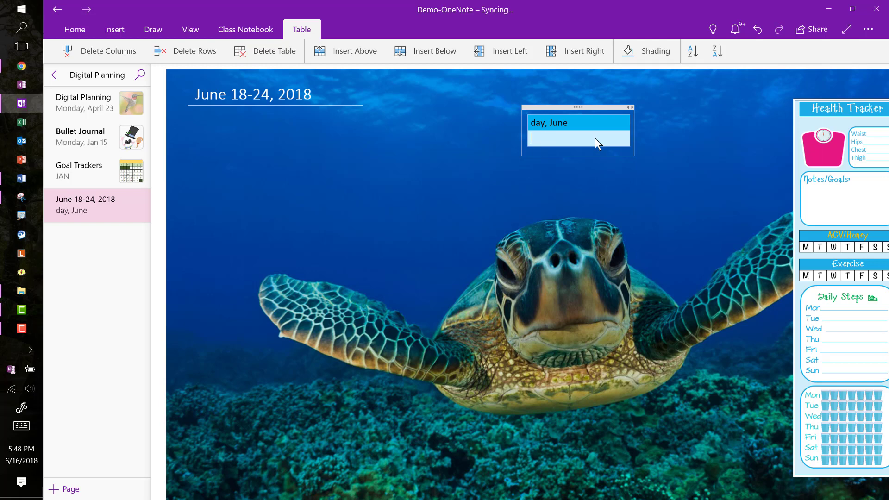
- Format the "day, June" heading in the table as white, bold text
left_click_drag(575, 122, 532, 121)
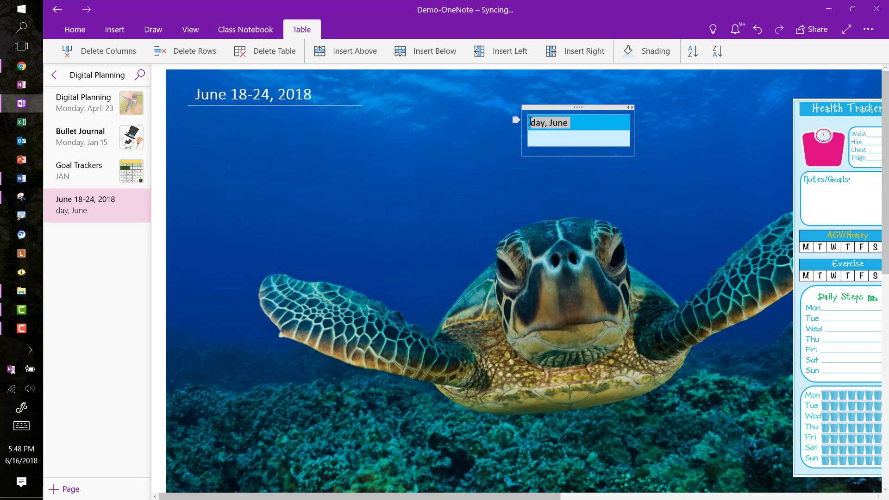
left_click(73, 29)
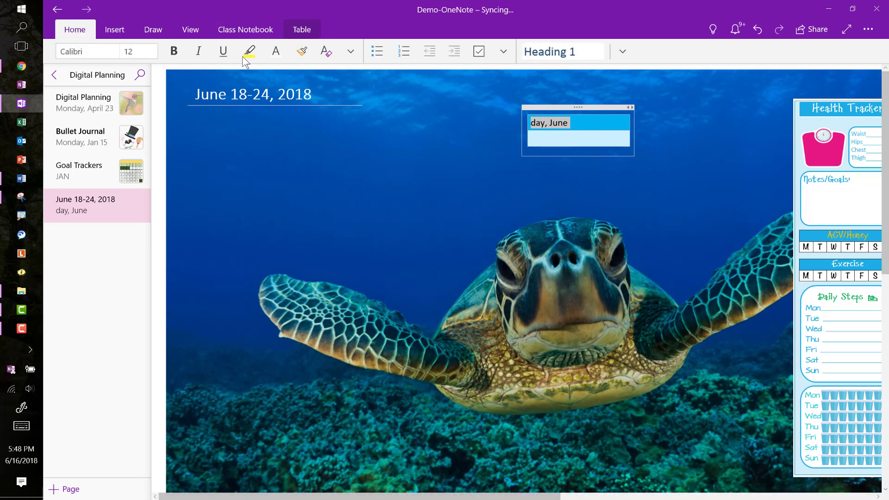
left_click(276, 51)
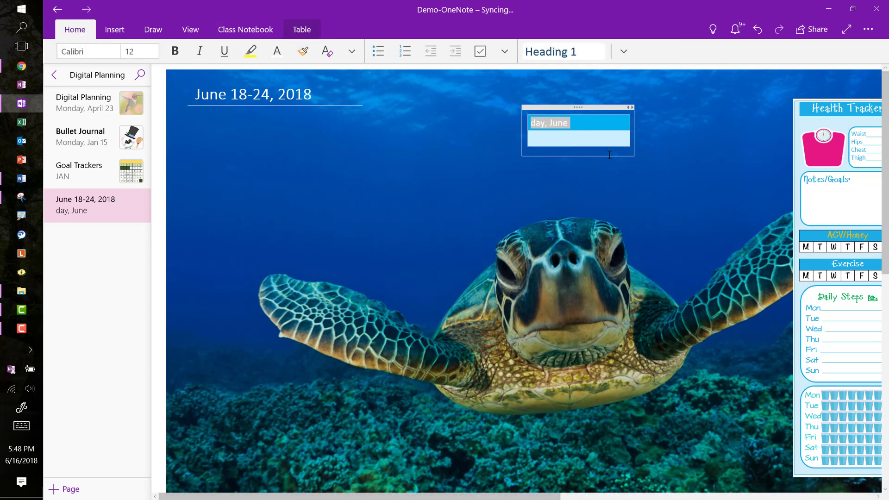
left_click(597, 139)
left_click_drag(577, 123, 530, 121)
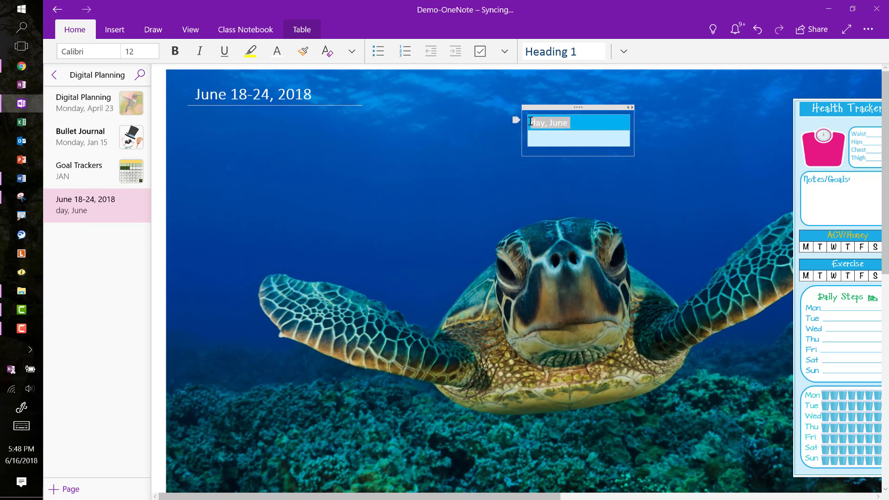
left_click(179, 52)
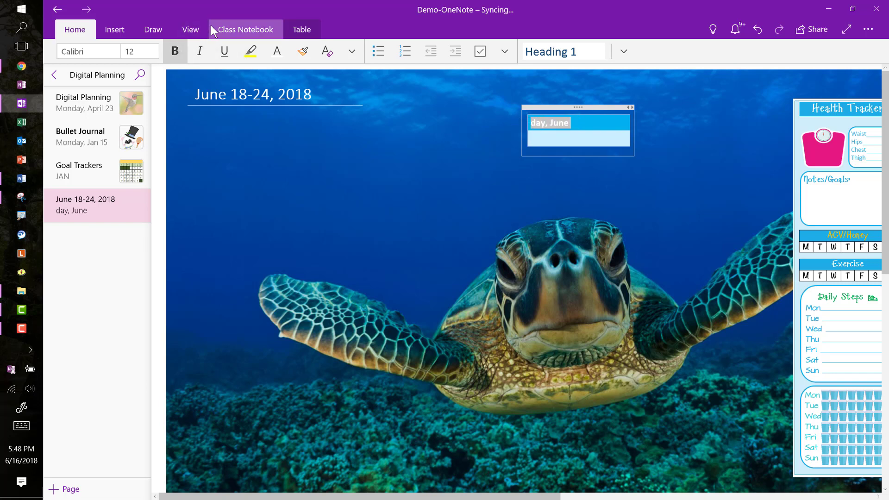
left_click(570, 142)
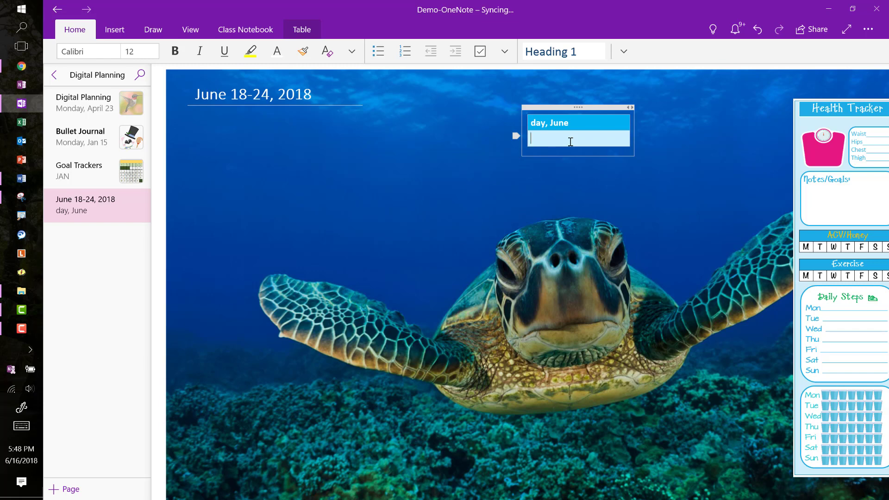
key("Return")
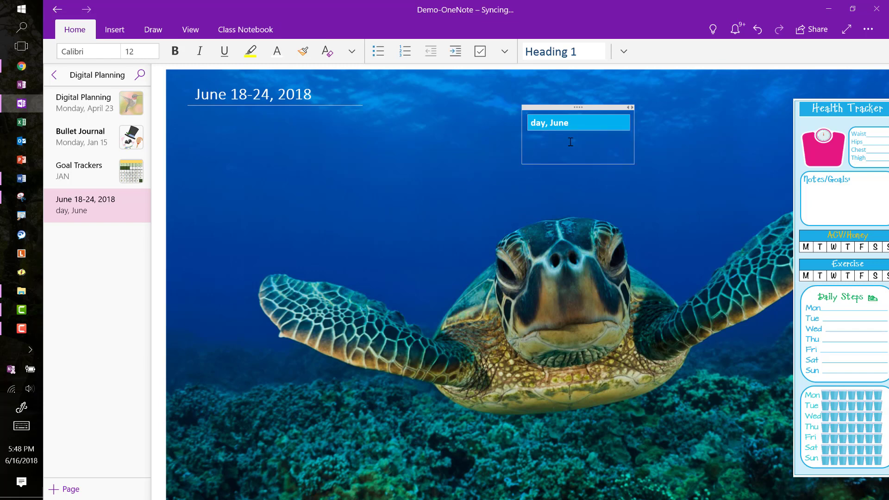
key("ctrl+z")
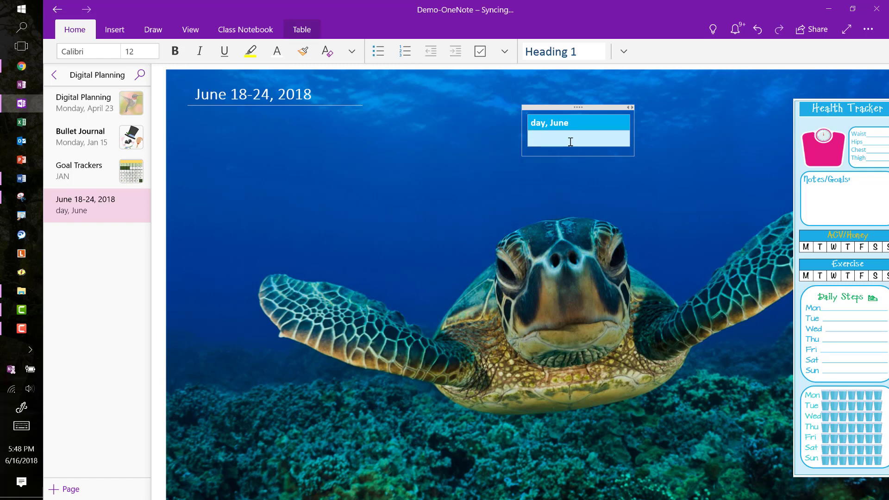
key("Return")
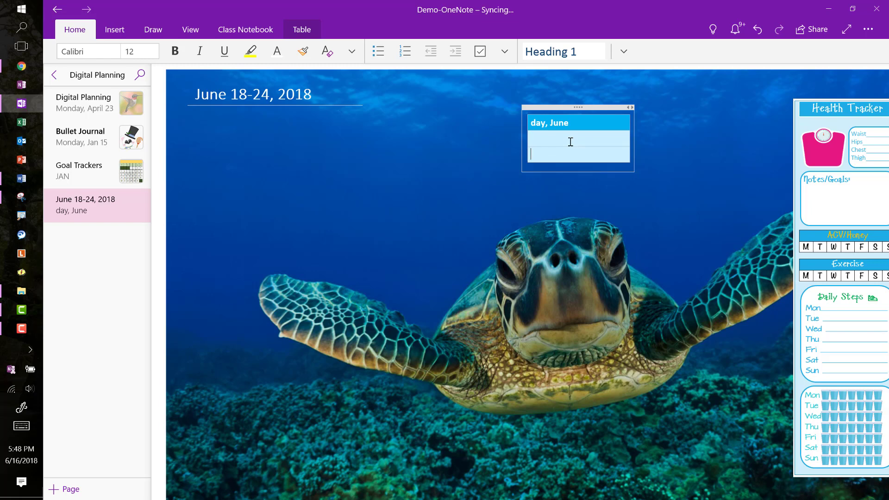
key("ctrl+z")
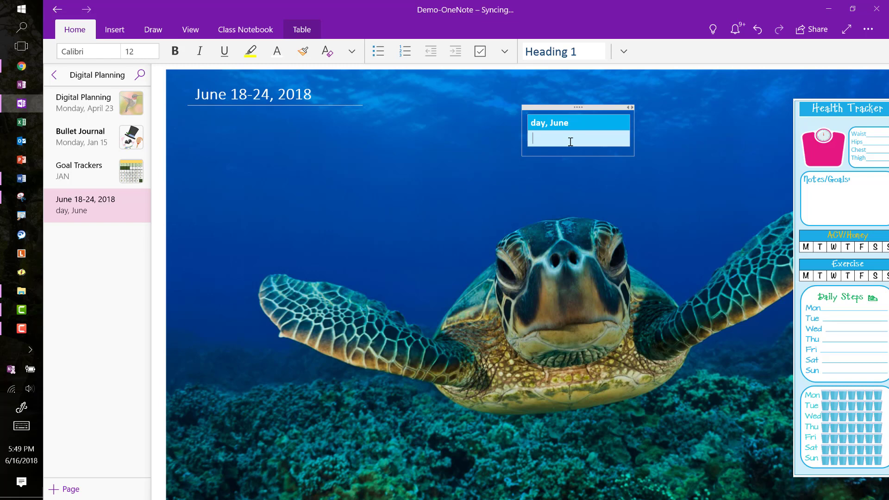
- Add four blank lines to the day table's lower cell and widen the table slightly
key("Return")
key("Return")
key("Return")
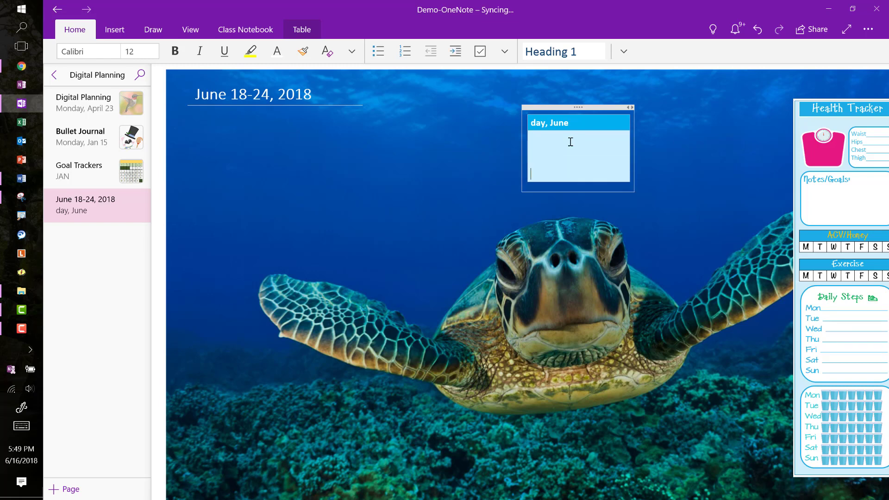
key("Return")
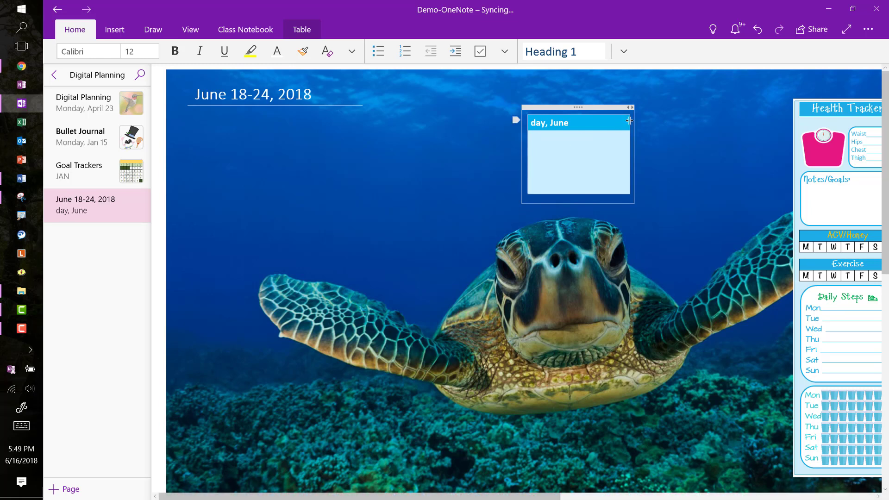
left_click_drag(629, 121, 655, 121)
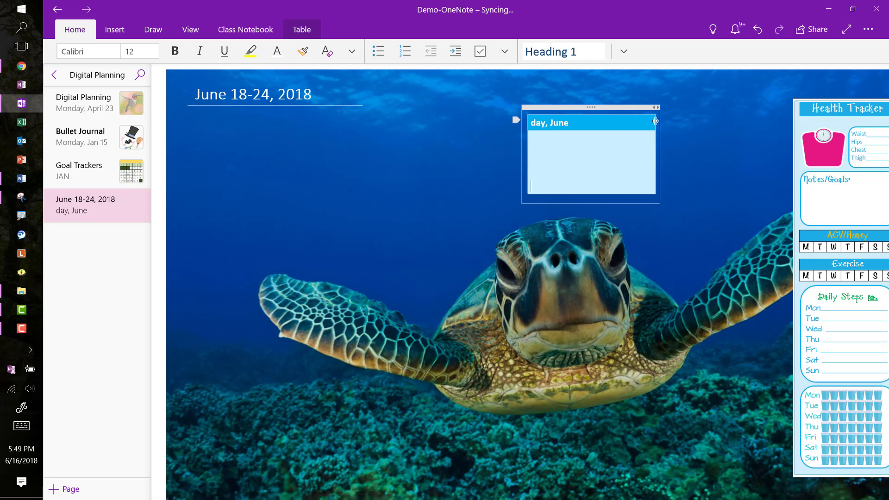
- Copy the whole two-row day table and paste it four times directly below the original
left_click(590, 124)
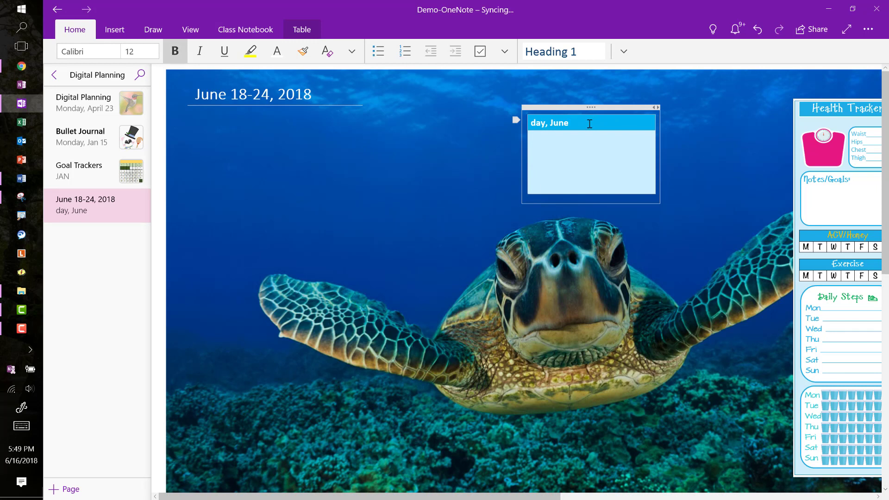
left_click(590, 149)
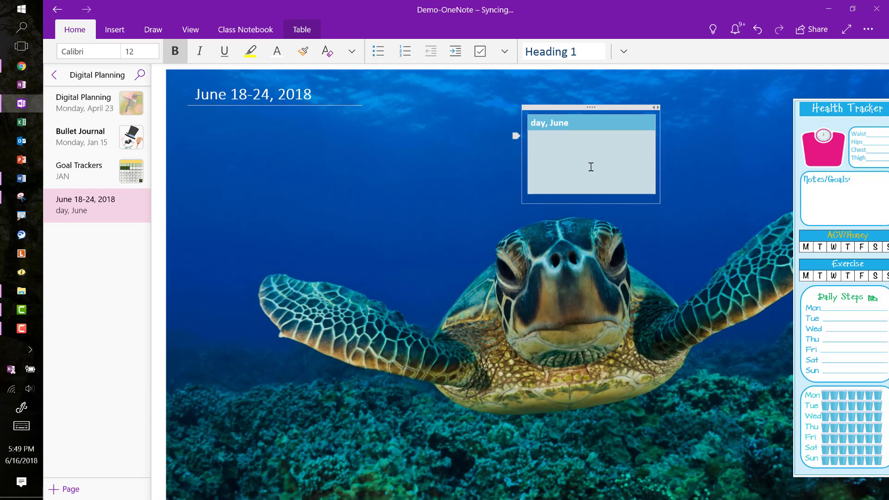
left_click(590, 166)
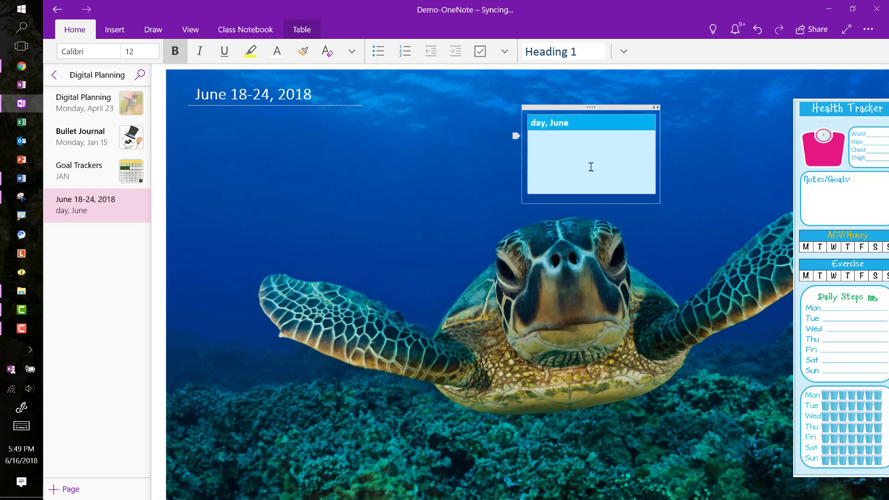
key("Down")
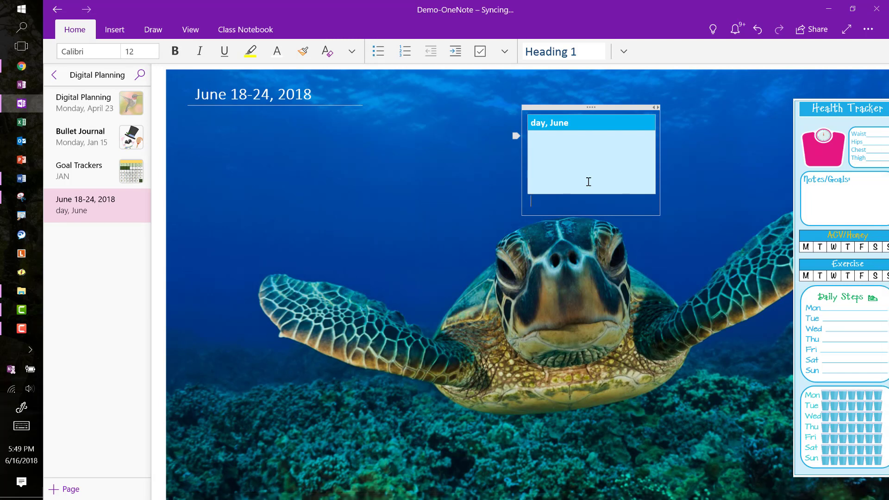
key("ctrl+v")
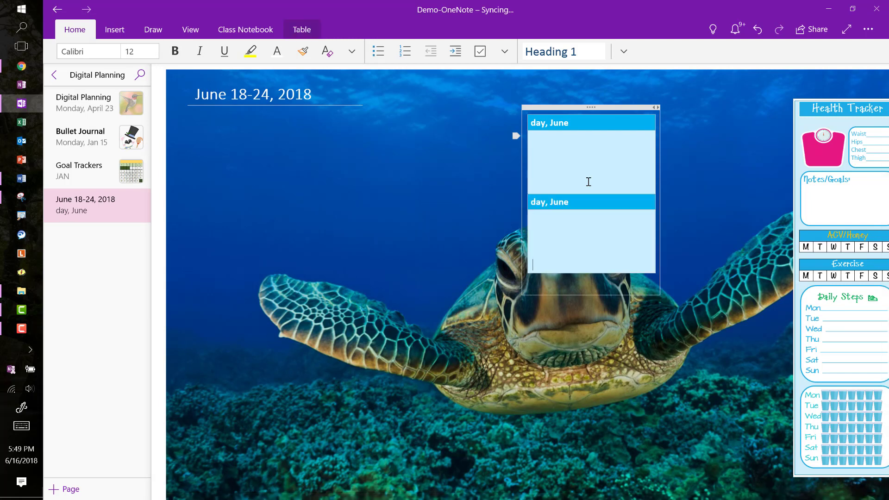
key("ctrl+v")
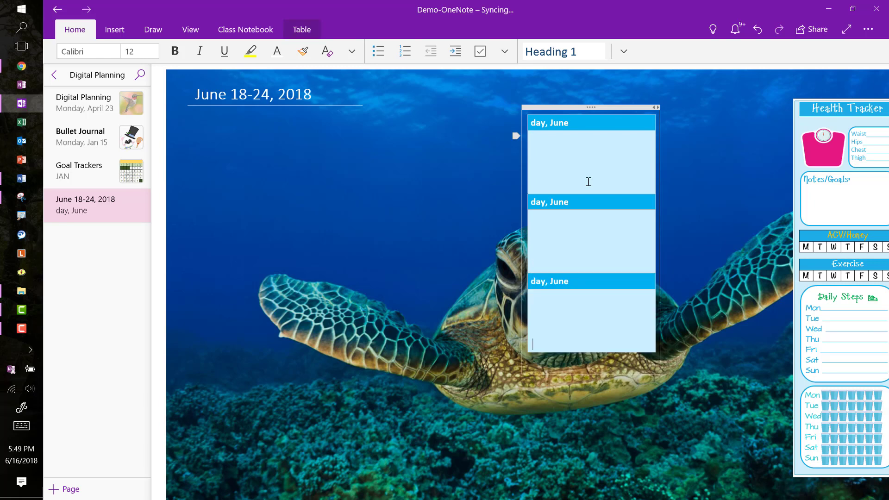
key("ctrl+v")
key("ctrl+v")
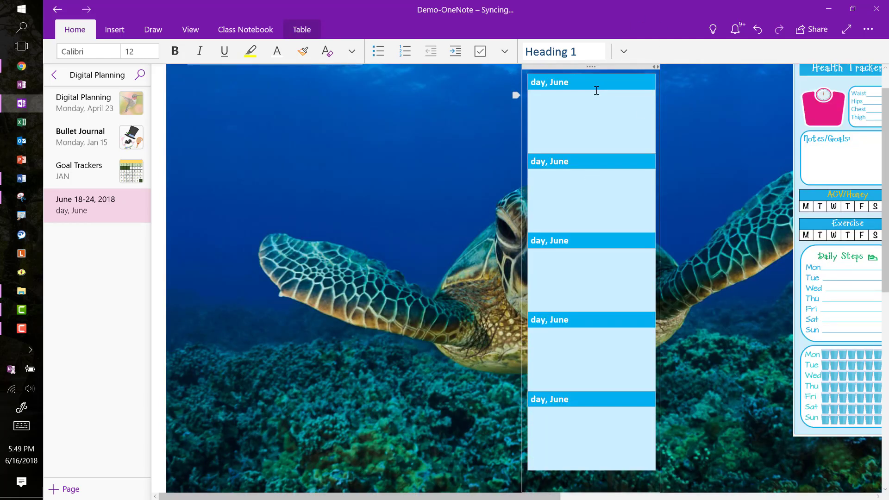
- Move the stack of five day tables to the page's left edge, just beneath the title
left_click_drag(578, 65, 237, 114)
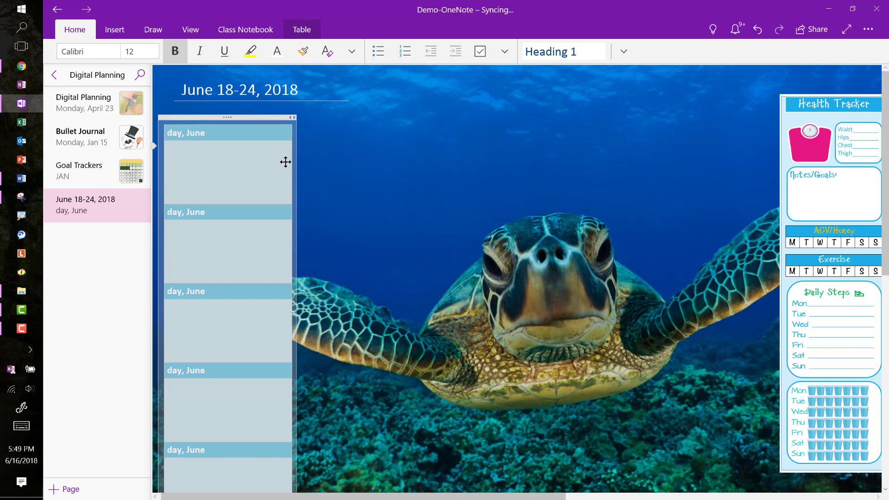
left_click(314, 169)
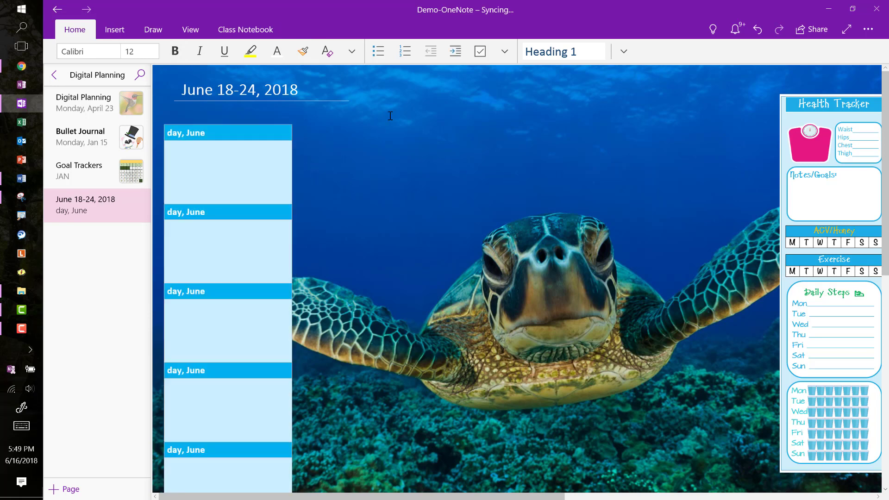
key("ctrl+v")
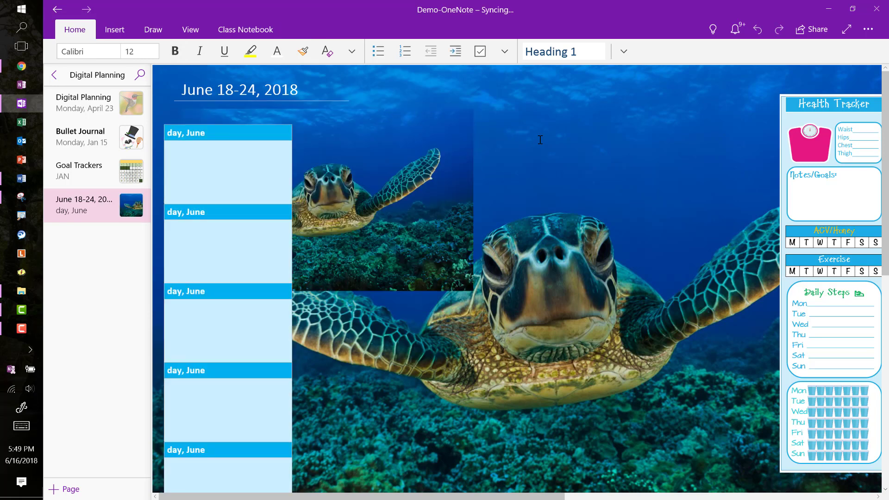
left_click(415, 151)
key("Delete")
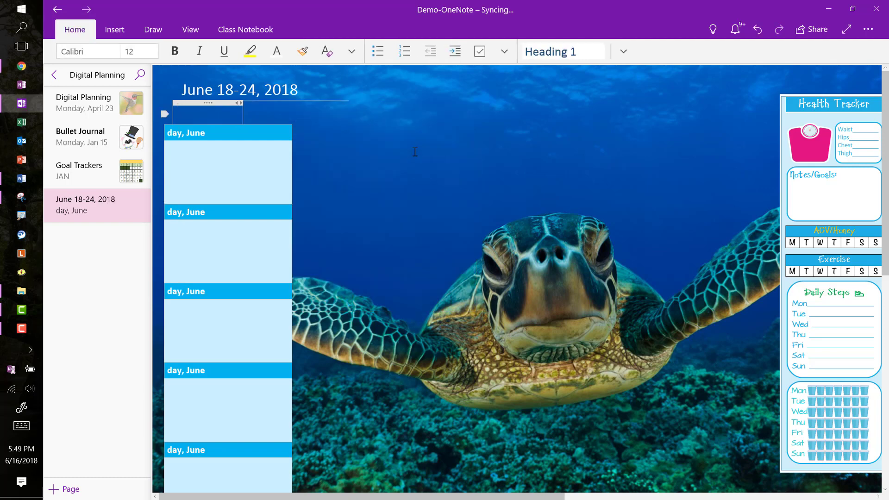
left_click(217, 102)
key("Delete")
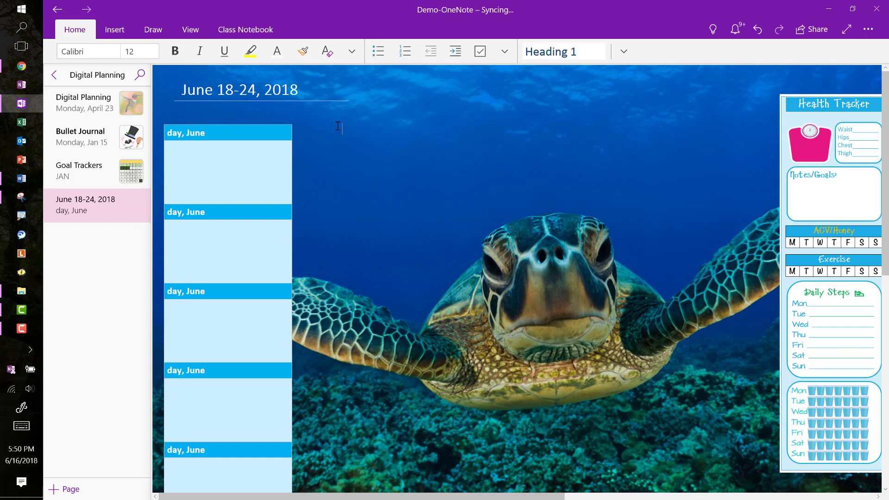
- Paste two stacked day tables to the right of the first column and shift them slightly up and left
key("ctrl+v")
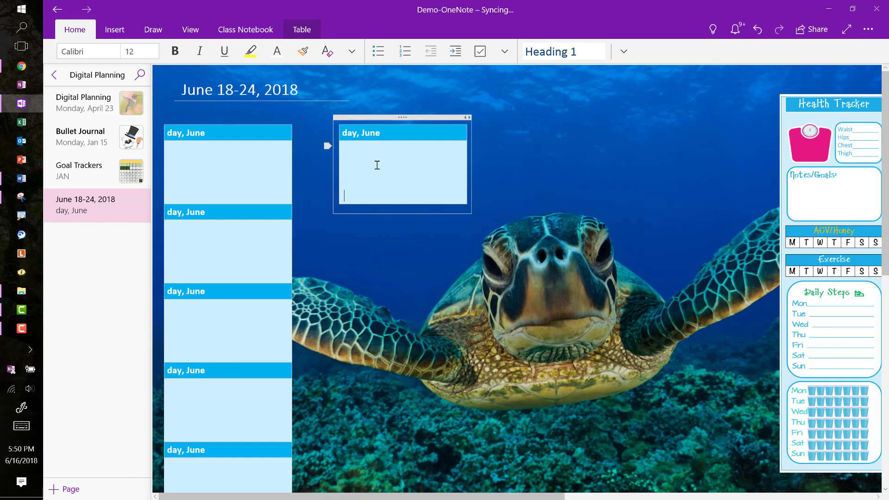
key("ctrl+v")
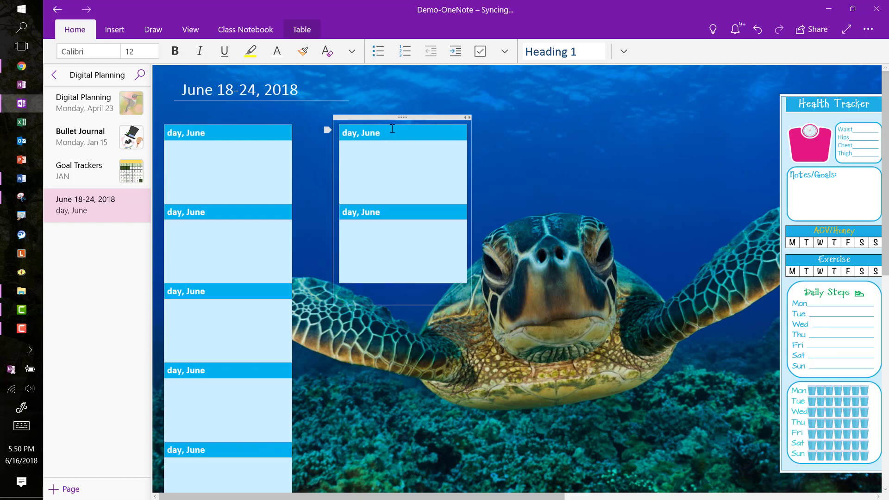
left_click_drag(397, 117, 385, 105)
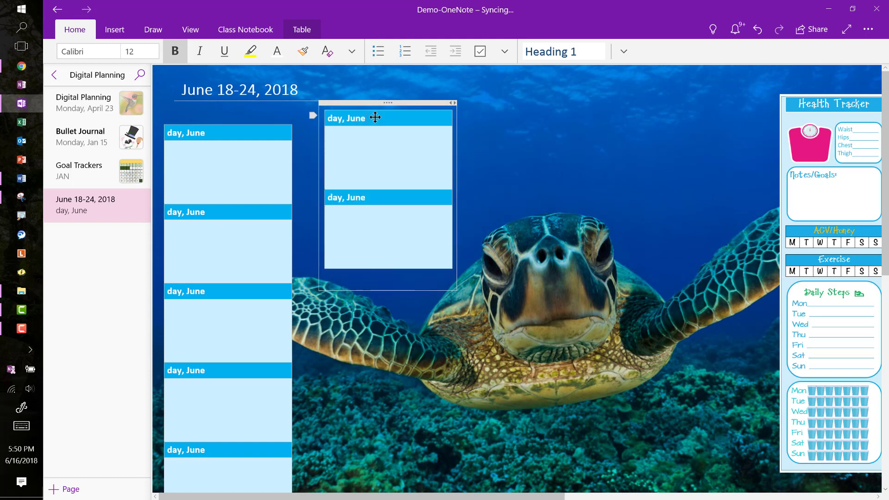
- Shade both "day, June" heading cells of the second column in Green Blue from the extended color palette
left_click(302, 29)
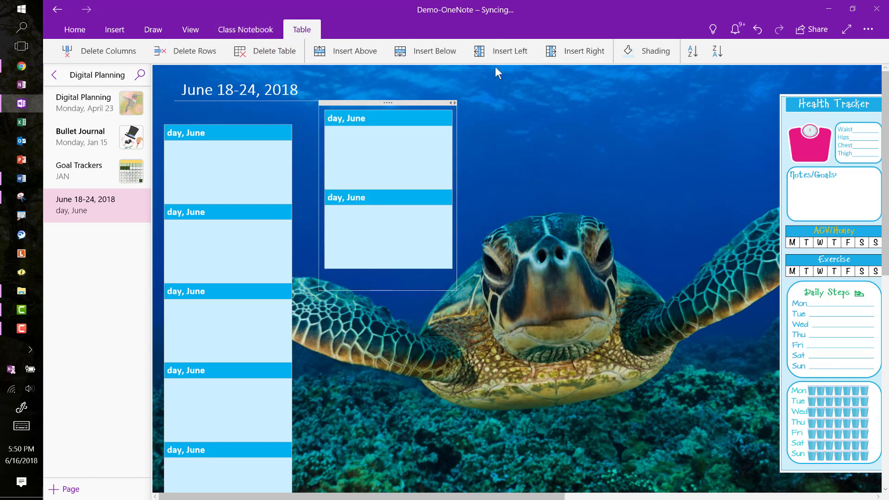
left_click(676, 51)
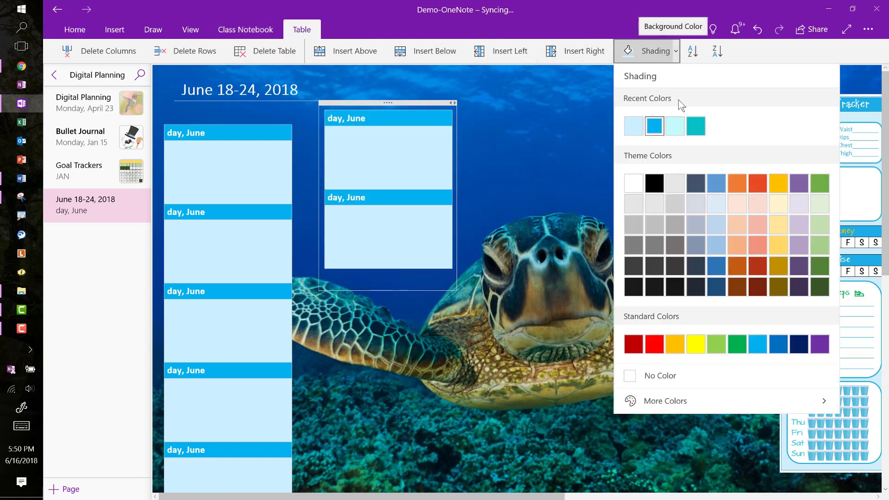
left_click(688, 401)
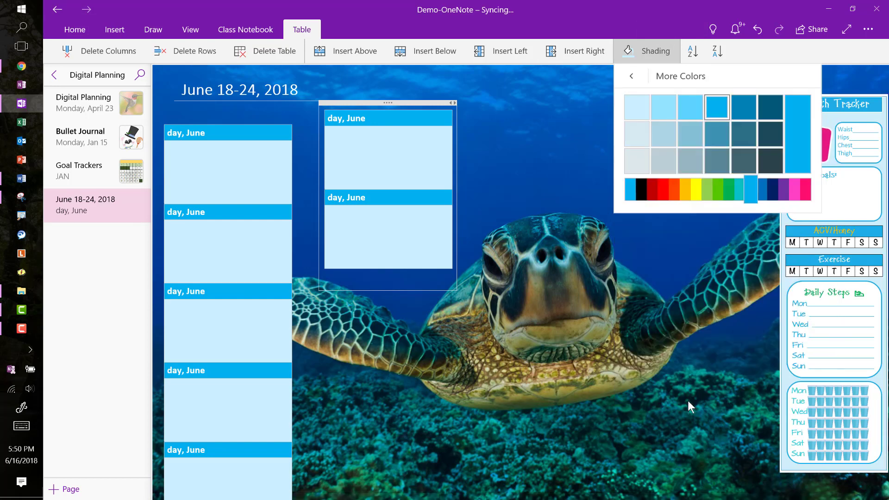
left_click(740, 190)
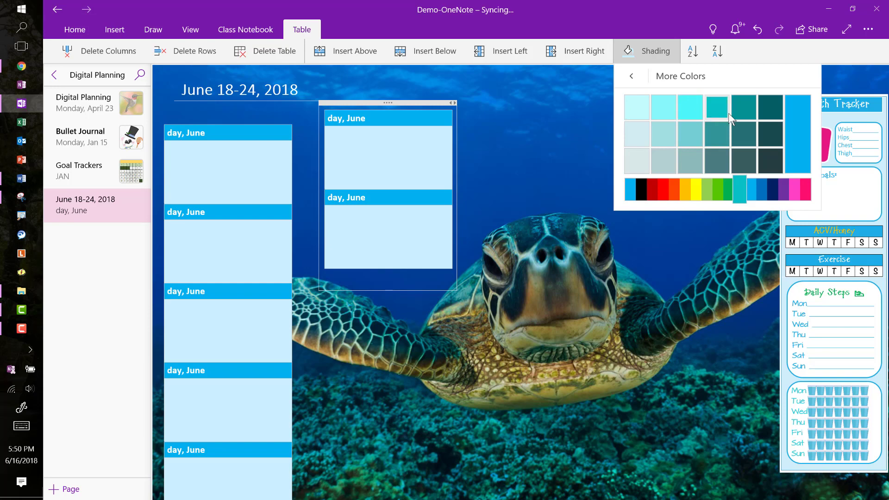
left_click(712, 108)
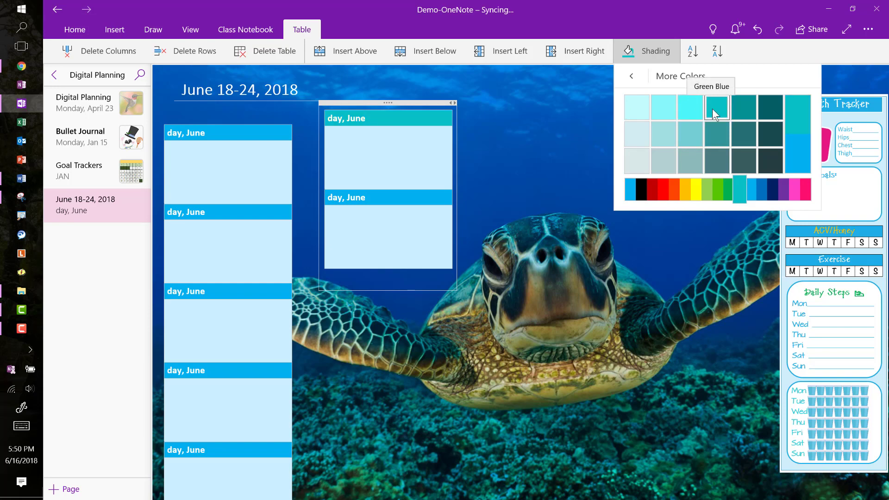
left_click(420, 195)
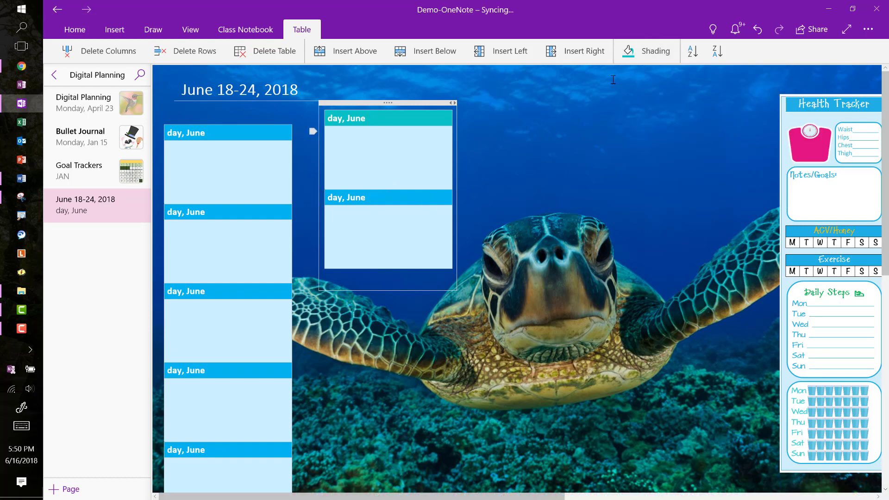
left_click(654, 52)
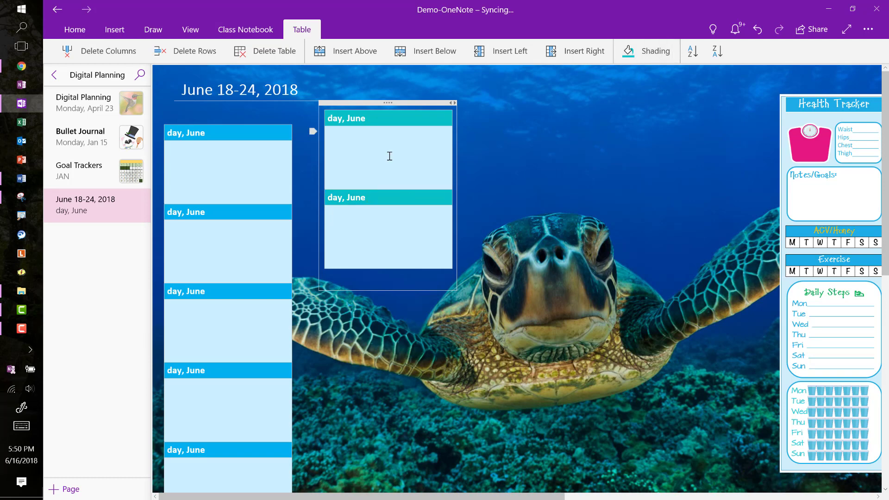
- Shade both empty day cells of the second column in the lightest green-blue tint from the extended color palette
left_click(676, 55)
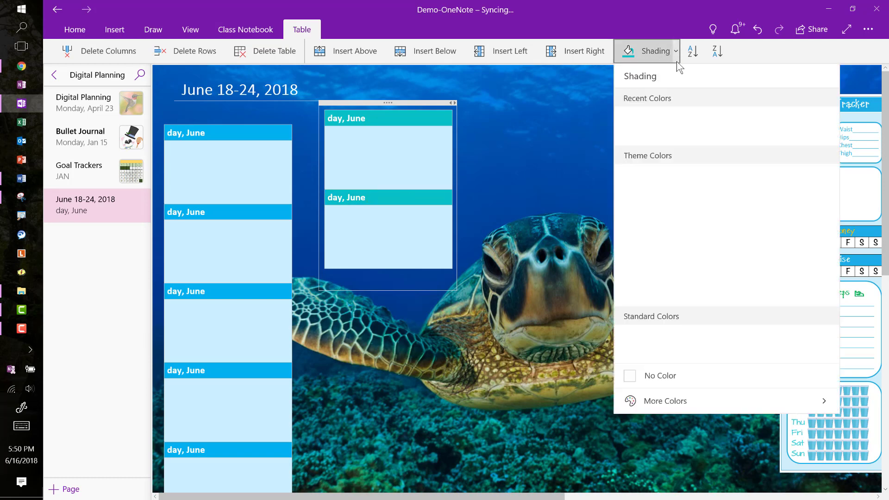
left_click(666, 402)
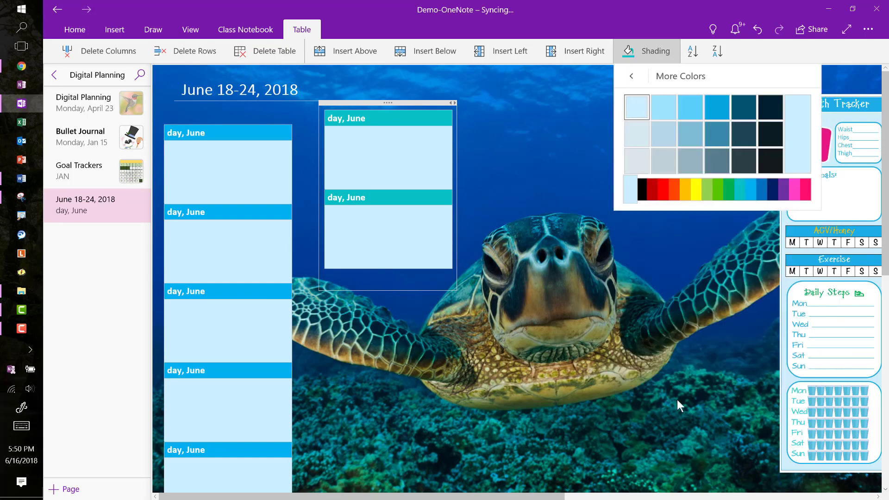
left_click(740, 187)
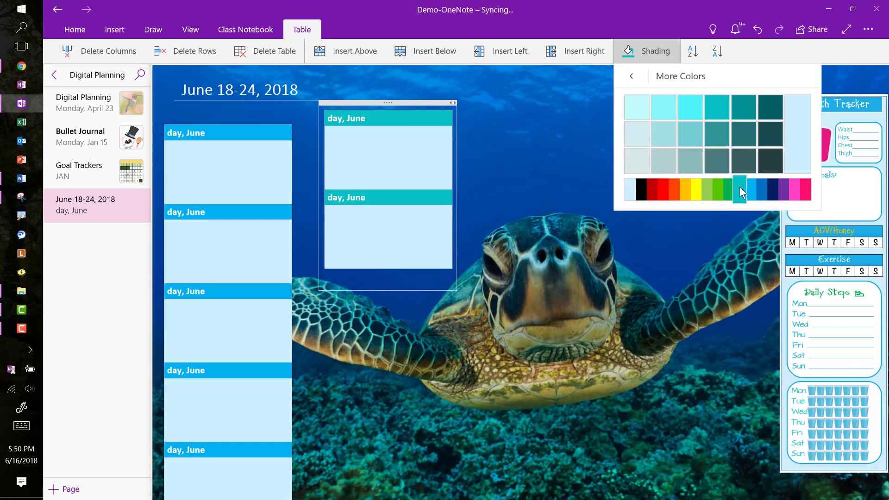
left_click(636, 105)
left_click(416, 152)
left_click(411, 237)
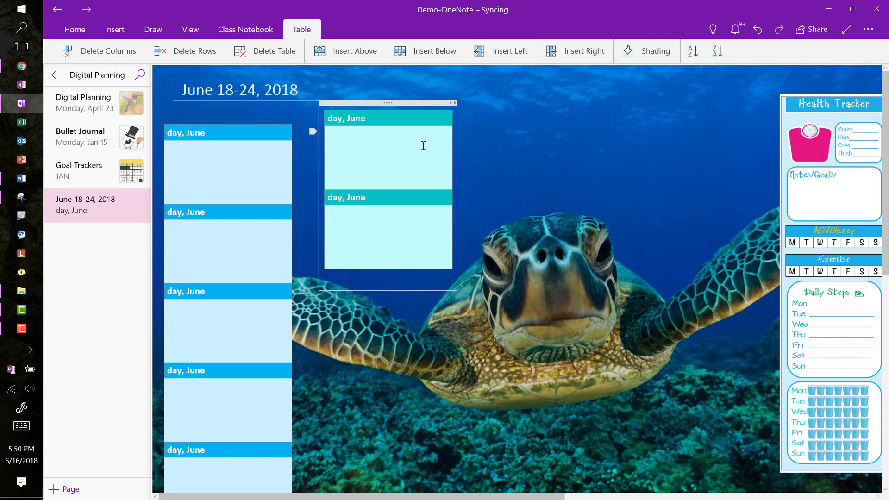
- Move the second column's stack of two day tables up beside the page title
left_click(399, 93)
mouse_move(399, 93)
left_mouse_down()
mouse_move(384, 83)
mouse_move(398, 81)
left_mouse_up()
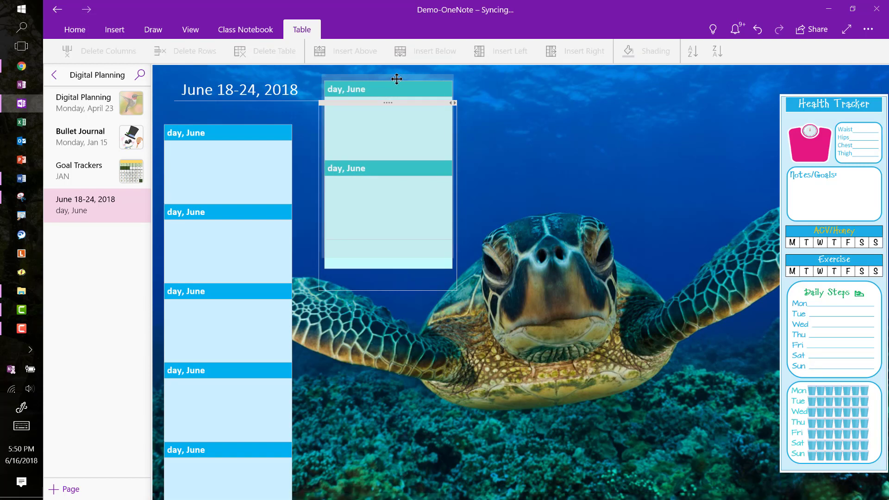
left_click(531, 144)
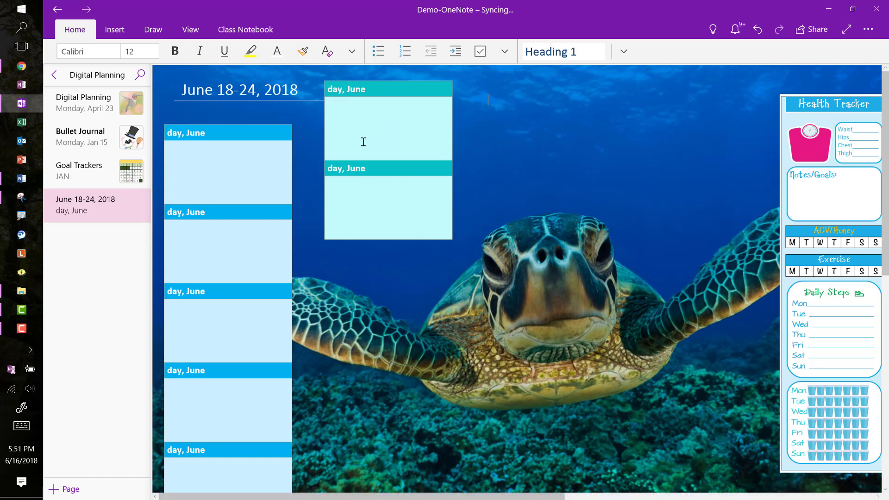
- Complete the first two headings of the first column as "Monday, June 18" and "Tuesday, June 19"
left_click(168, 134)
type("Mon")
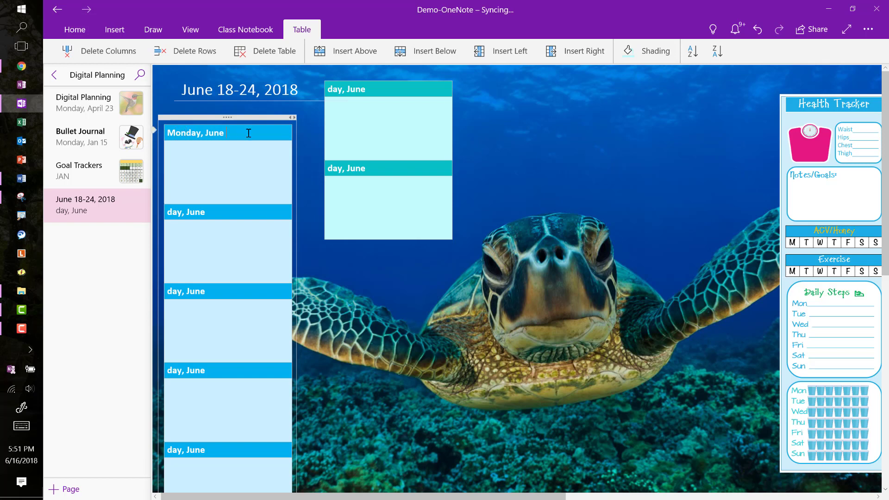
type("18")
left_click(236, 211)
type("19")
left_click(169, 212)
type("Tues")
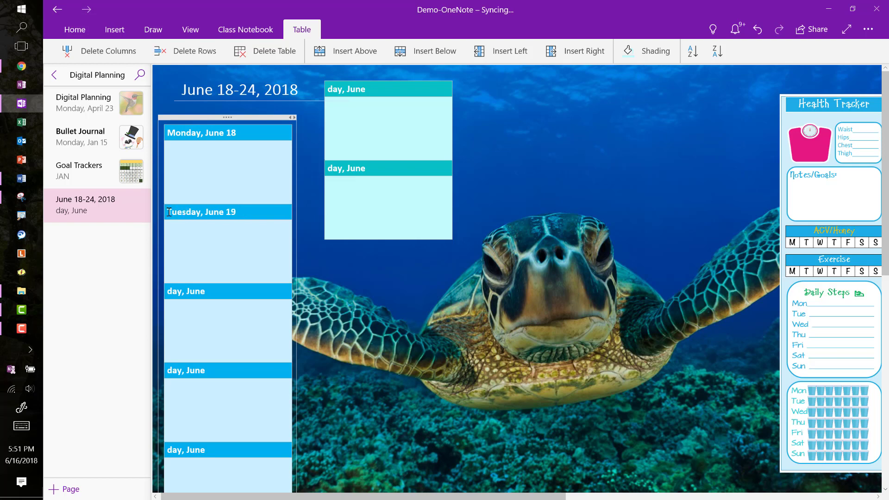
left_click(326, 90)
type("S")
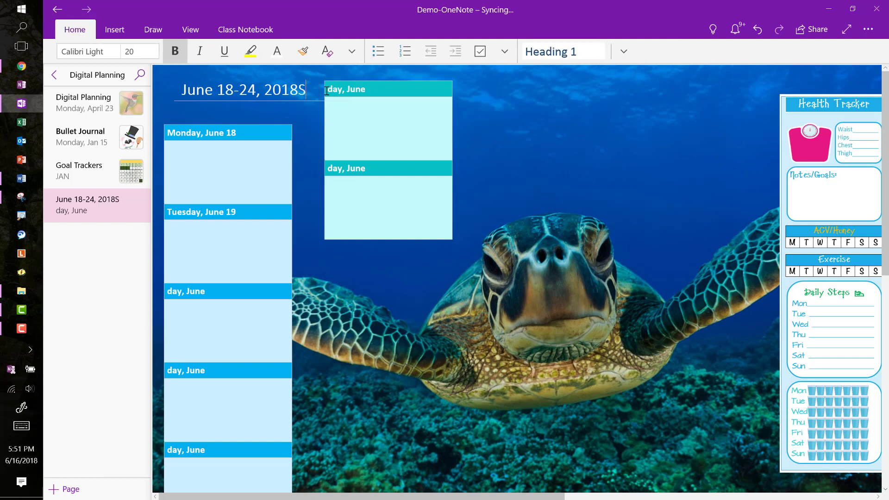
type("atur")
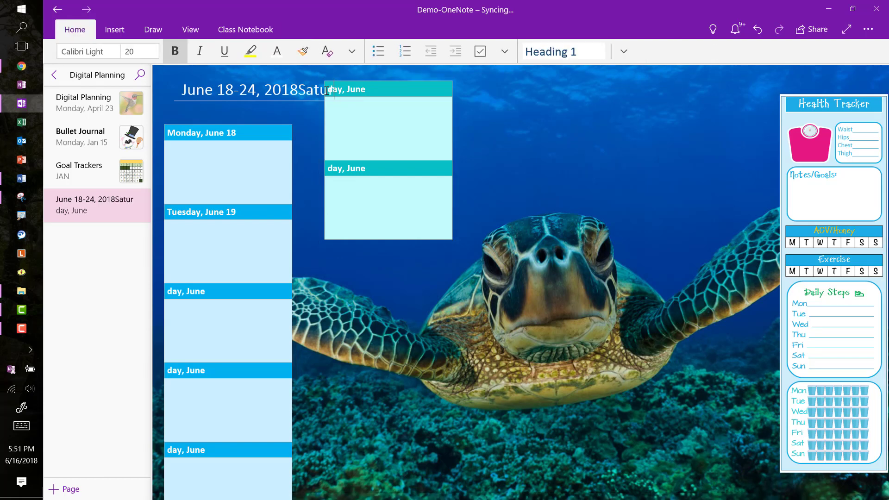
key("BackSpace")
key("BackSpace")
key("BackSpace")
key("BackSpace")
key("BackSpace")
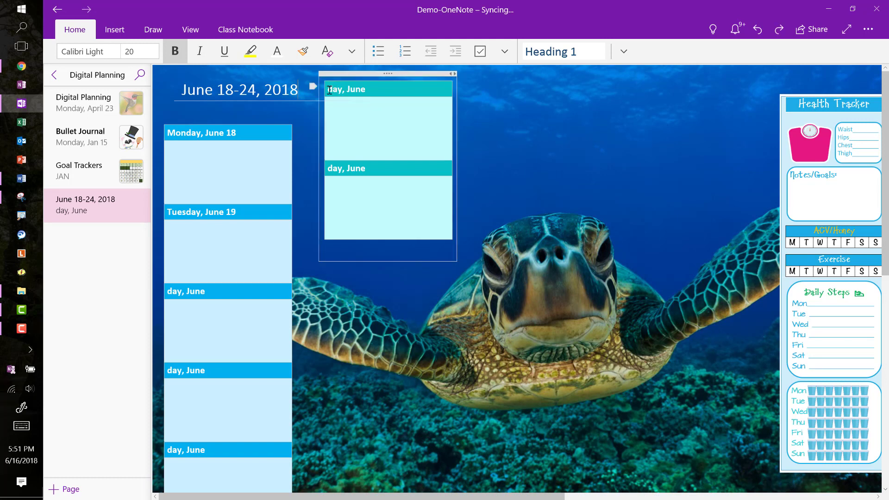
left_click(338, 90)
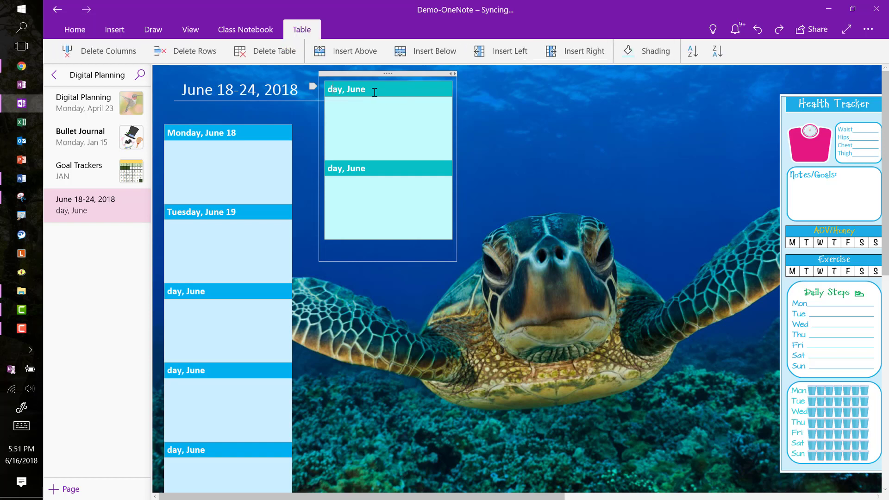
key("Down")
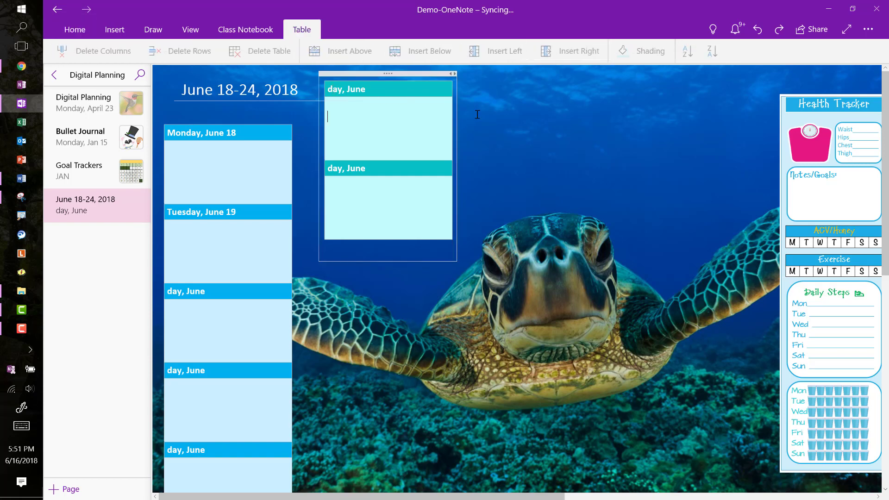
type("S")
key("BackSpace")
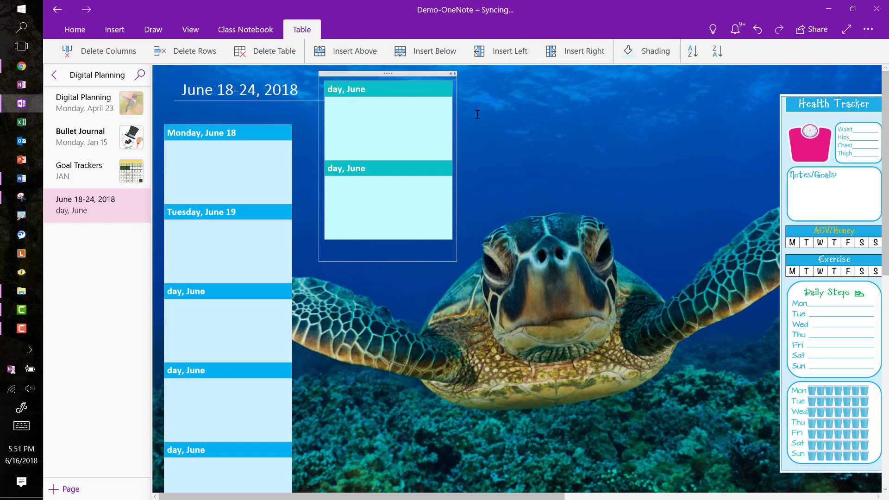
- Shift the second column's tables slightly right, clear of the title, and complete their first heading as "Saturday, June 23"
left_click(329, 90)
left_click_drag(350, 75, 365, 76)
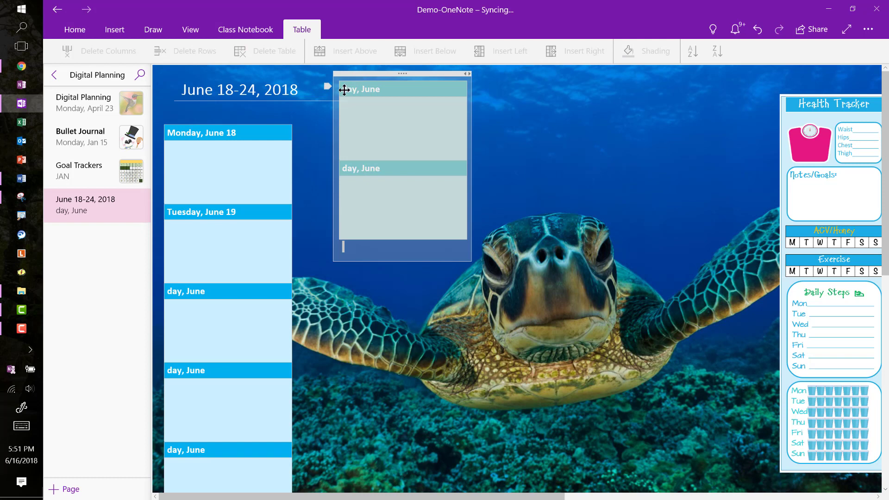
left_click(383, 89)
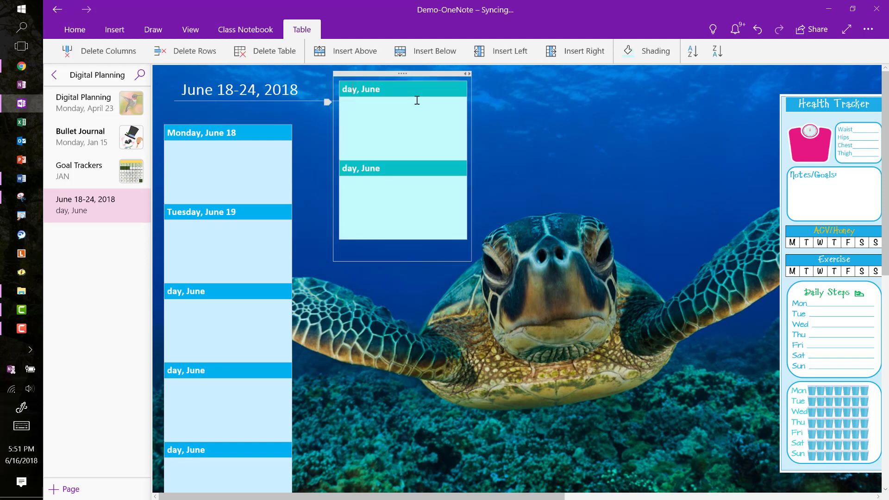
type("Satur")
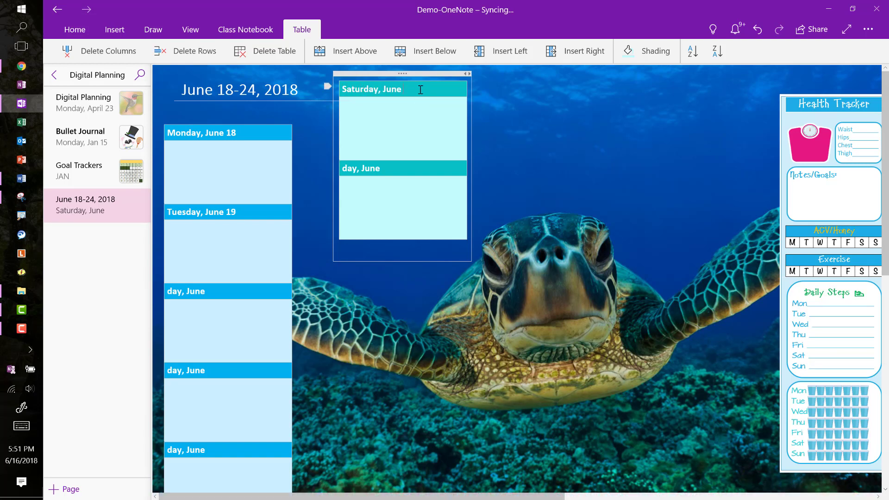
type("23")
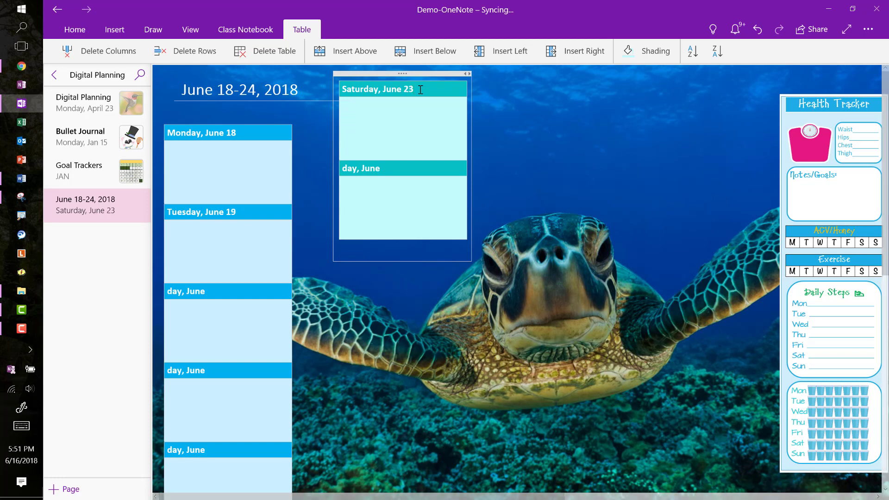
left_click(546, 95)
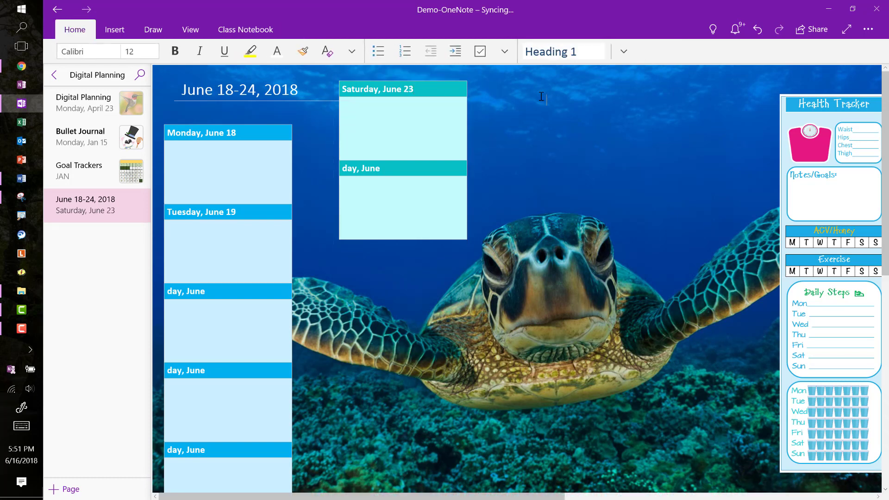
- Enter a credit card emoji from the touch keyboard followed by "Bill Due" in the Monday, June 18 cell
left_click(257, 153)
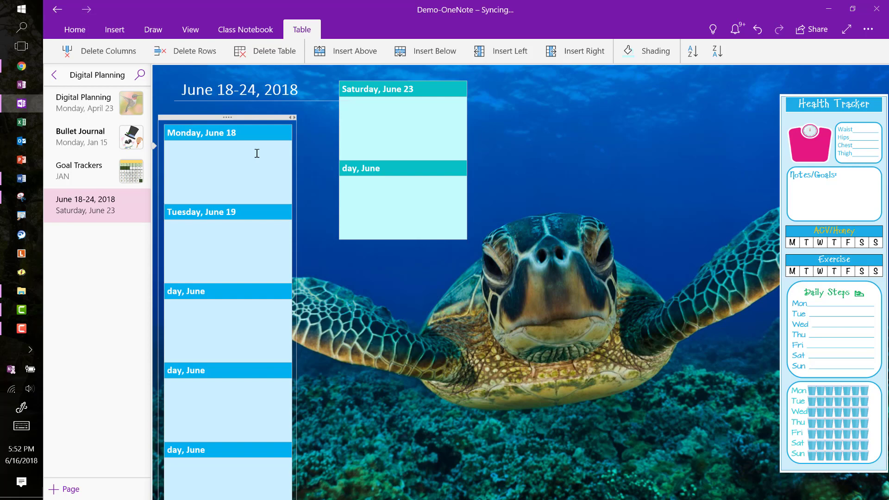
left_click(21, 426)
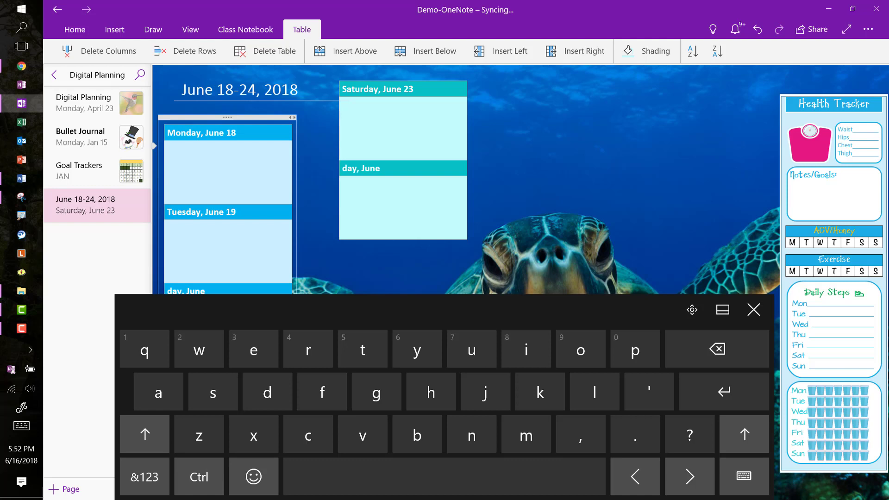
left_click(253, 477)
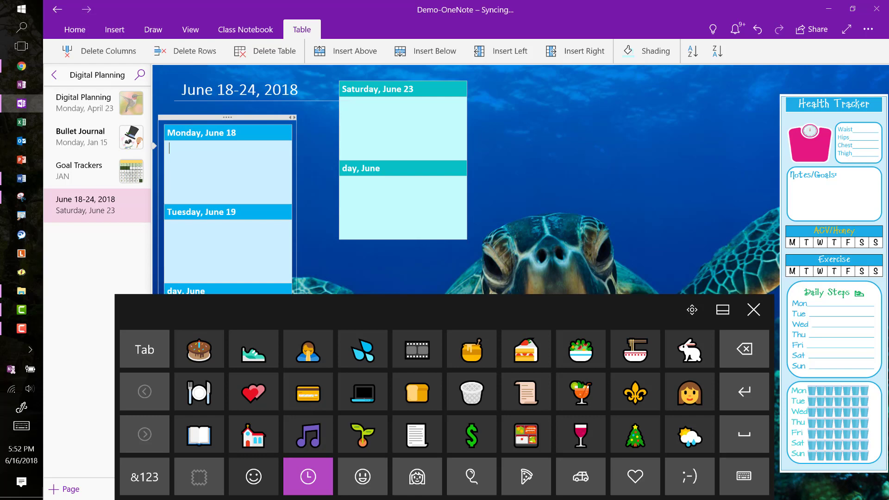
left_click(307, 392)
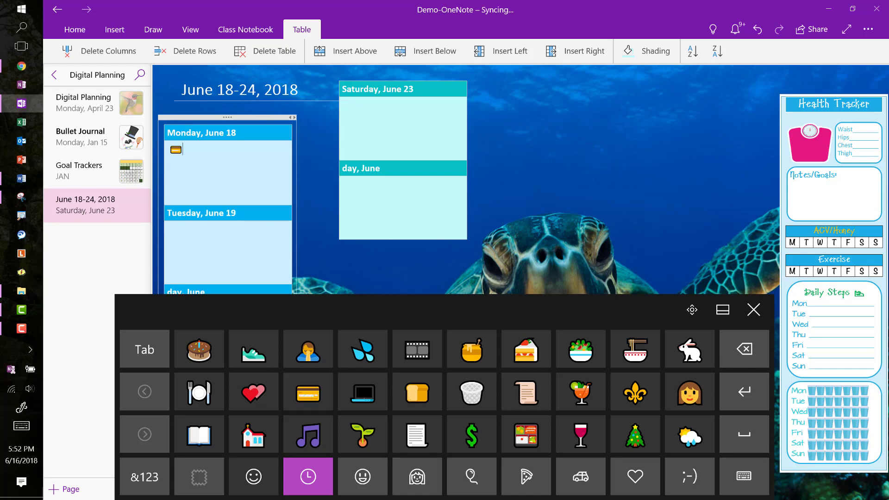
type("D")
key("BackSpace")
type("B")
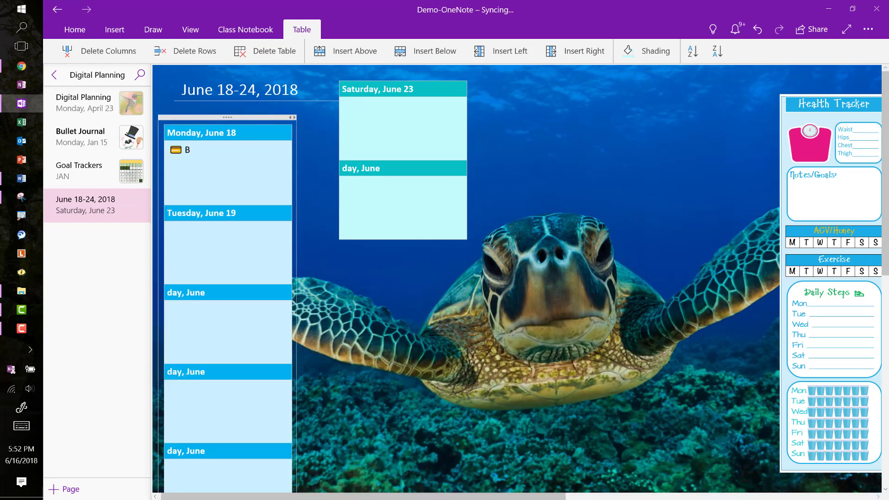
type("ill Due")
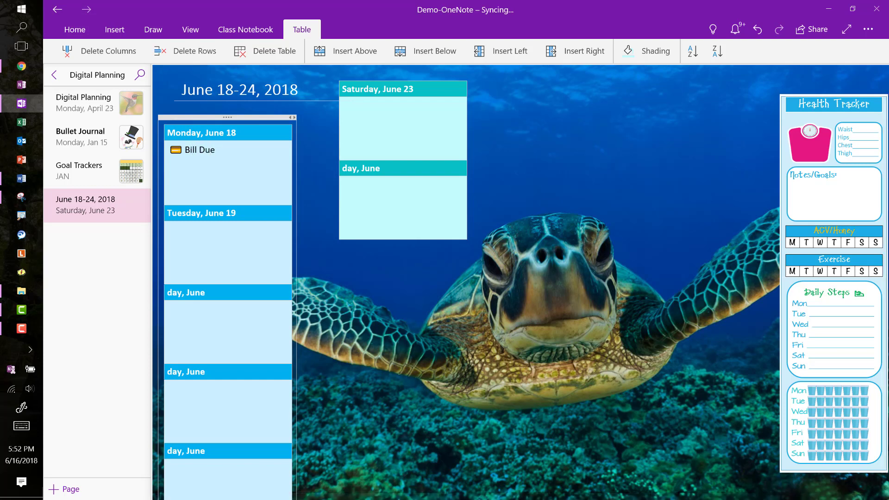
- Remove the surplus blank lines beneath "Bill Due" to shorten the Monday cell
key("Return")
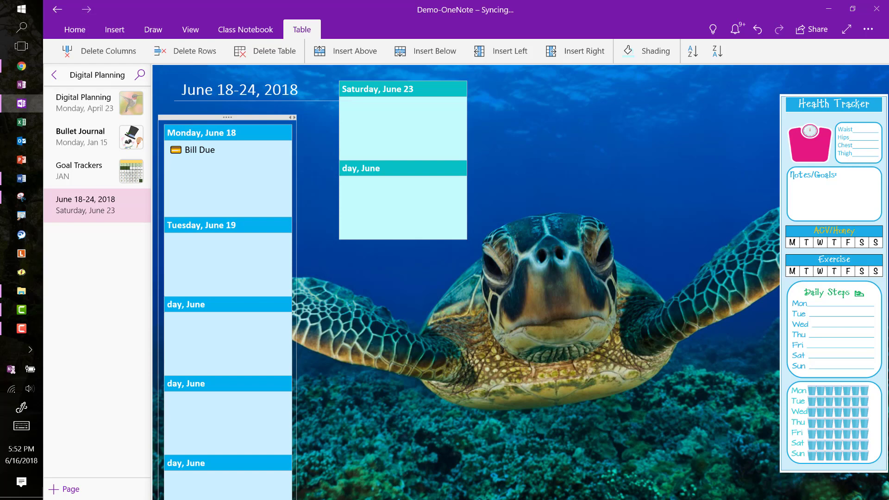
key("BackSpace")
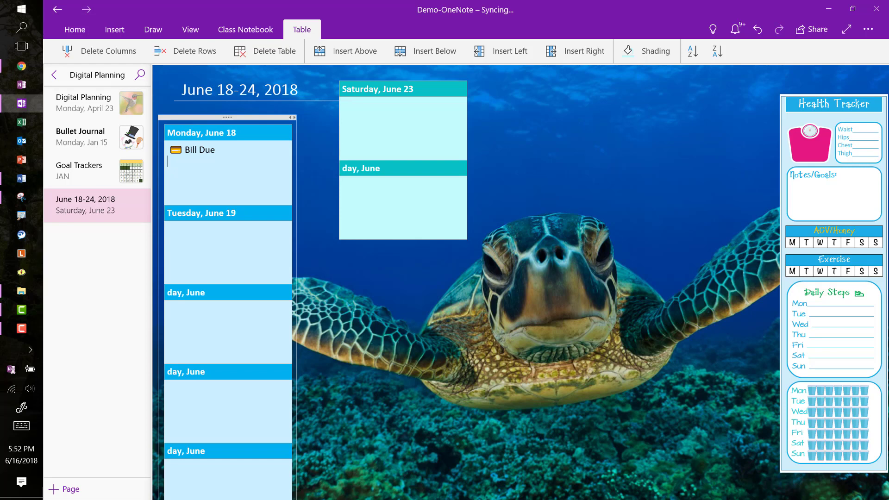
key("BackSpace")
key("BackSpace")
key("BackSpace")
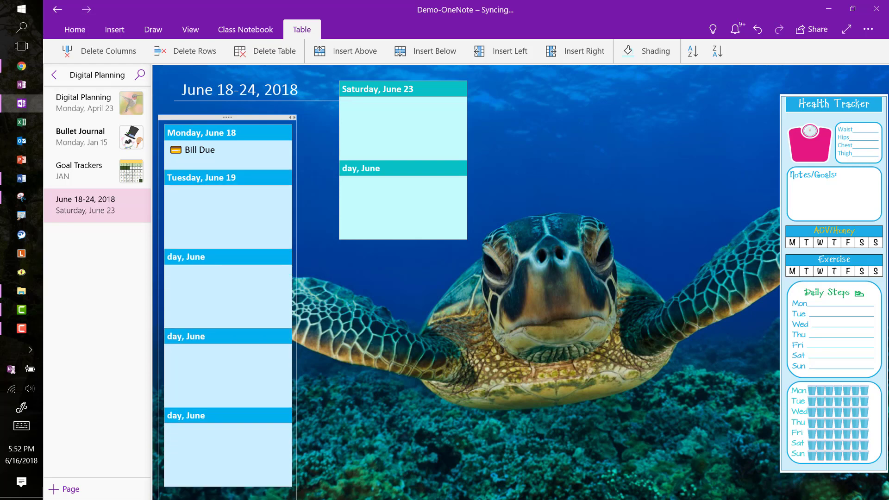
- Enter a birthday cake emoji with "Birthday" in the Tuesday, June 19 cell and "3:30 pm #TakeNoteChat" on the line below
left_click(257, 195)
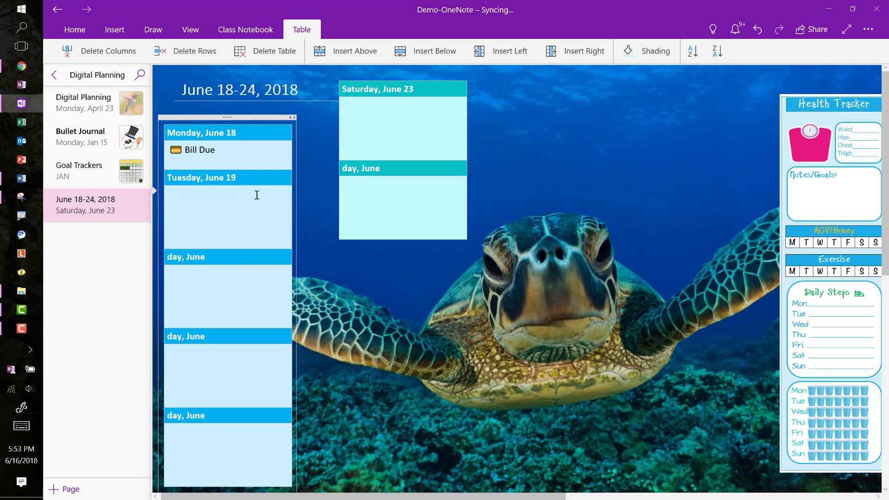
left_click(21, 425)
left_click(254, 476)
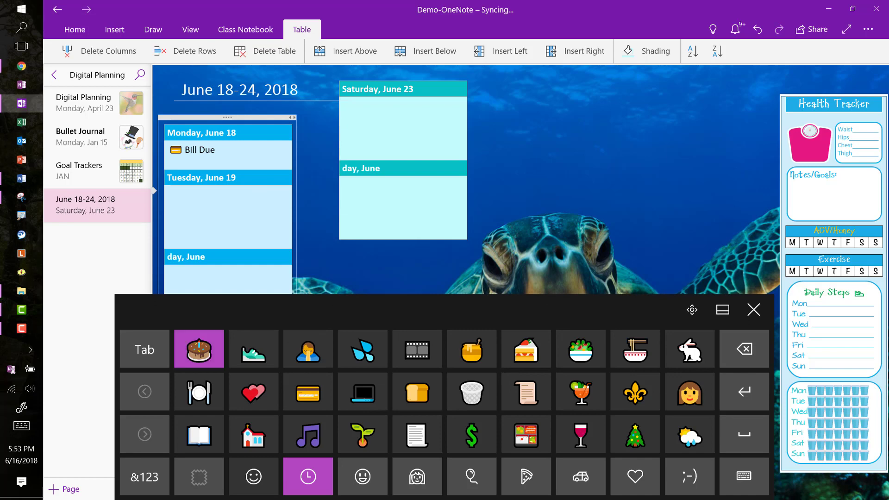
left_click(199, 348)
type("B")
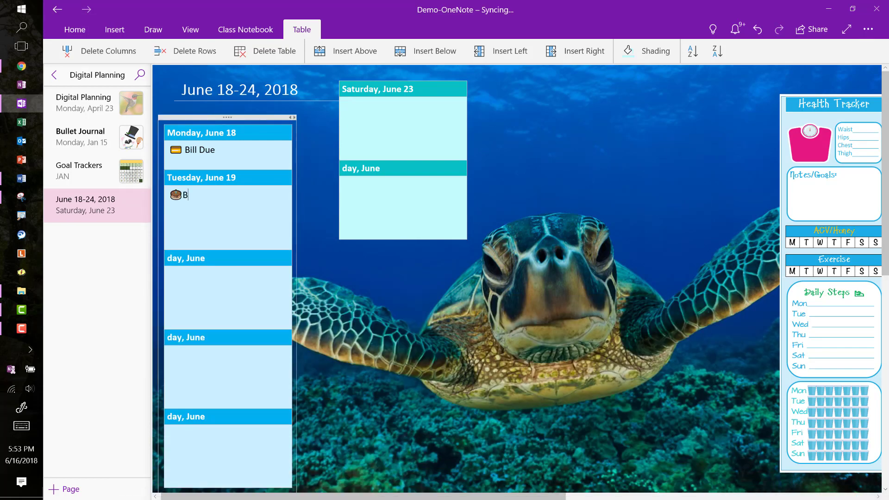
type("irthday3:")
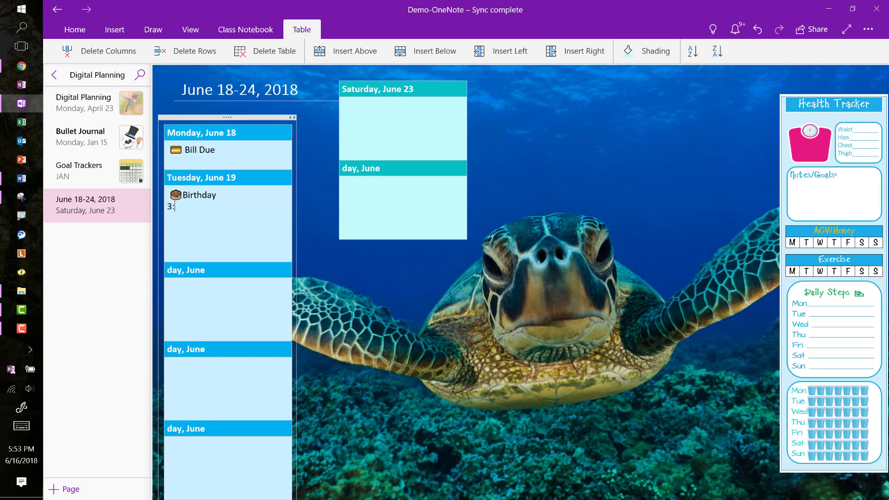
type("30 pm")
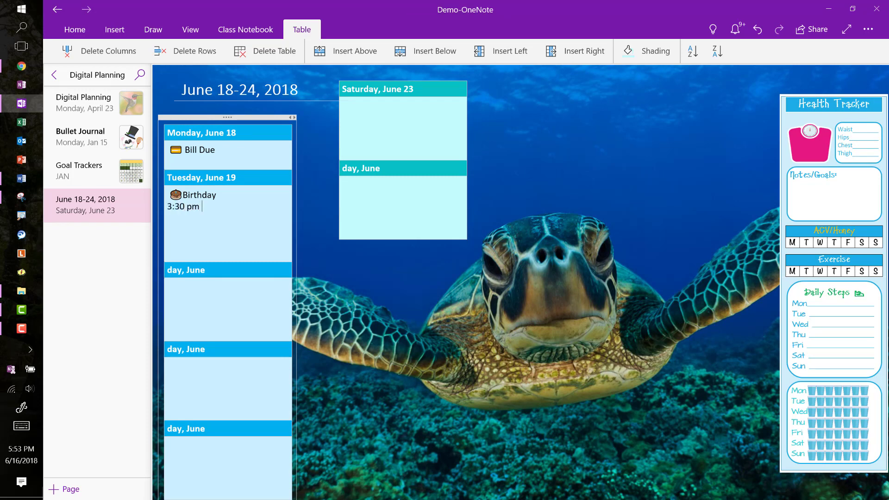
type(" -")
type("#TakeN")
type("ote")
type("Chat")
- Delete the extra blank lines beneath the #TakeNoteChat entry in the Tuesday cell
key("Return")
key("Return")
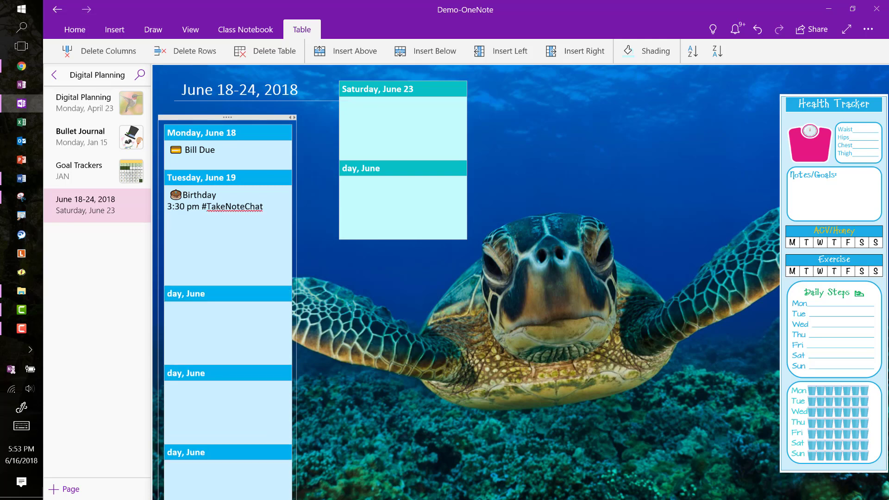
key("BackSpace")
key("BackSpace")
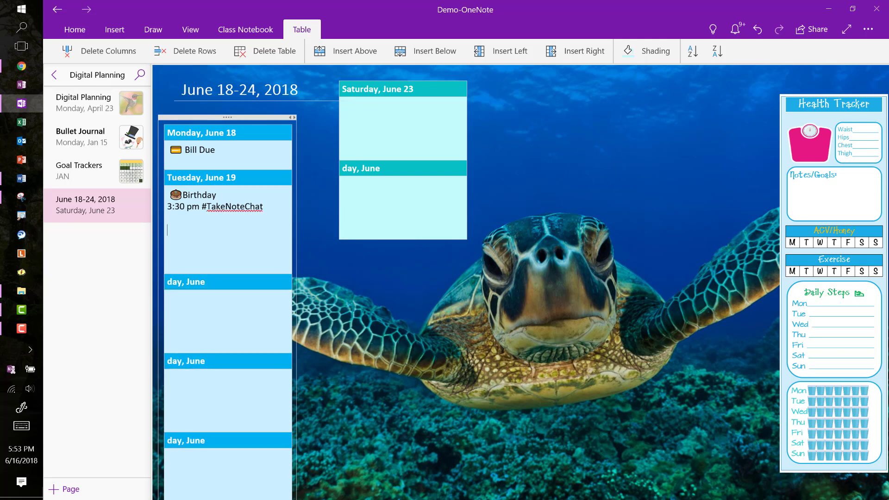
key("BackSpace")
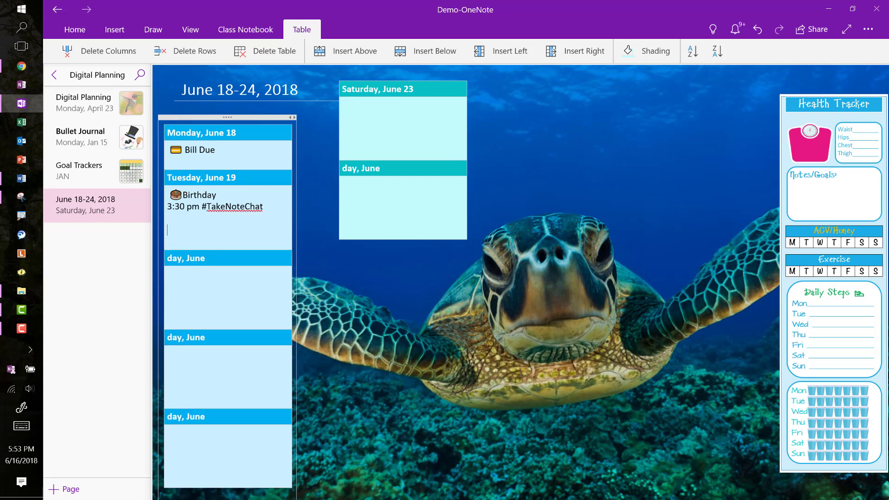
- Add a to-do checkbox on the empty line beneath the #TakeNoteChat entry in the Tuesday cell
left_click(232, 288)
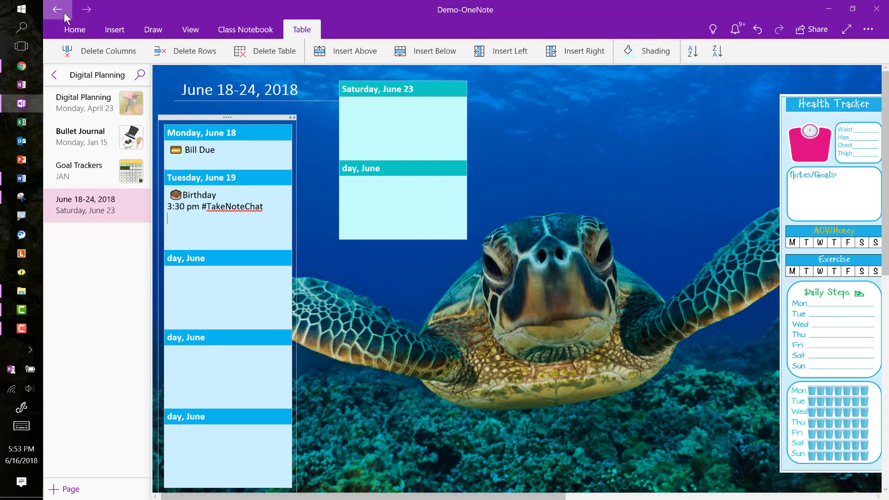
left_click(74, 31)
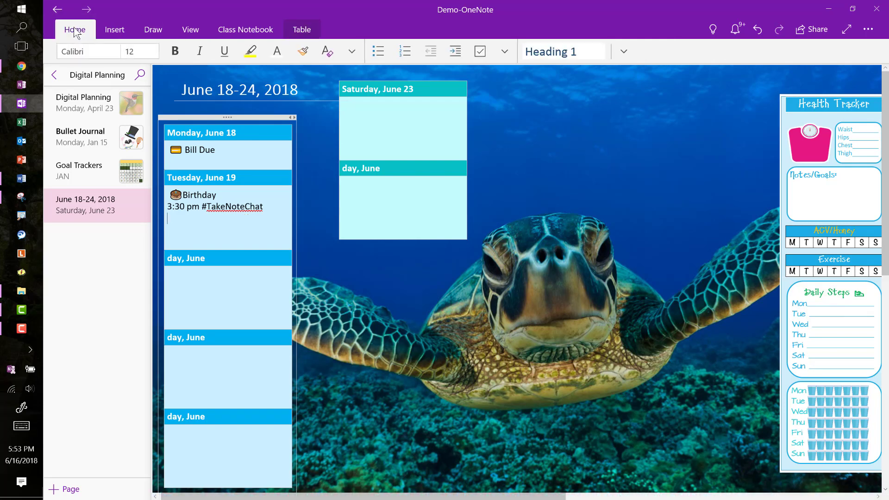
left_click(480, 52)
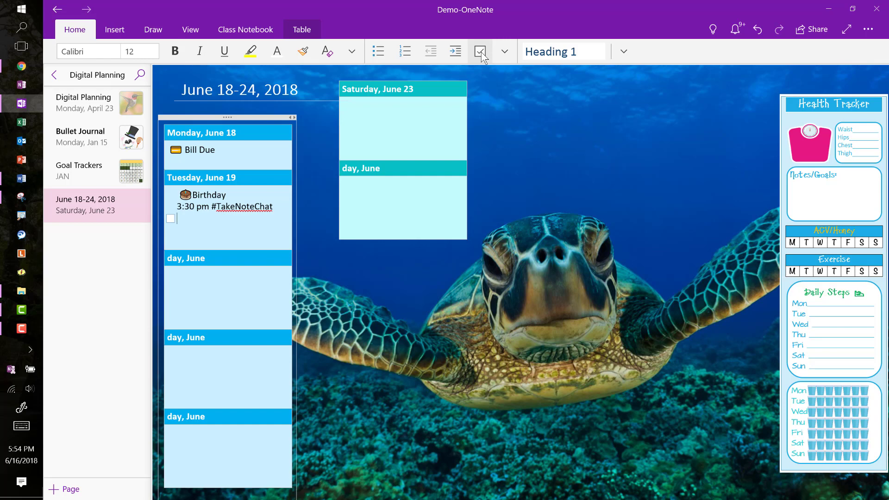
- Remove the to-do checkbox beneath the #TakeNoteChat entry in the Tuesday cell
left_click(481, 51)
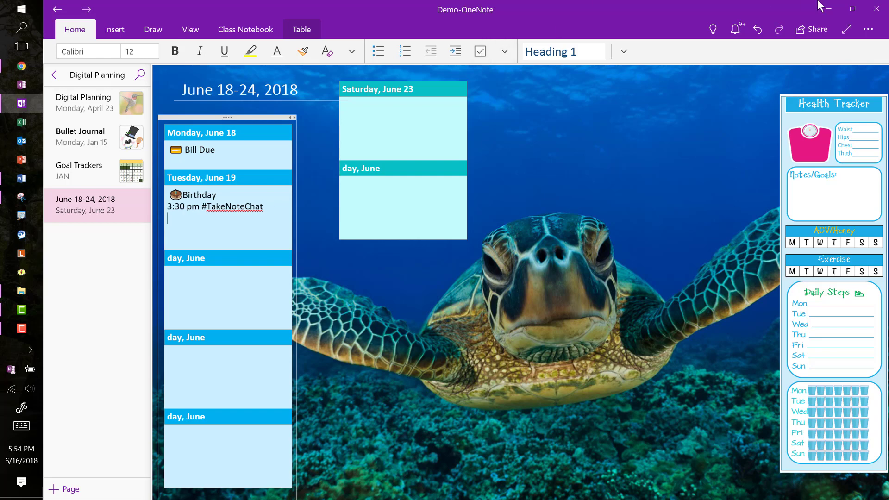
- Insert a one-cell table in the empty area between the Saturday table and the Health Tracker, and enter "To Do This Week" in it
left_click(601, 98)
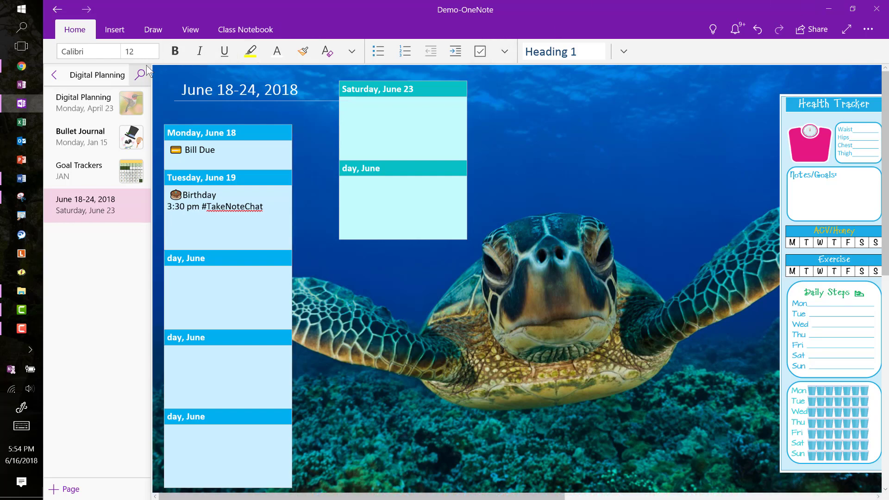
left_click(114, 29)
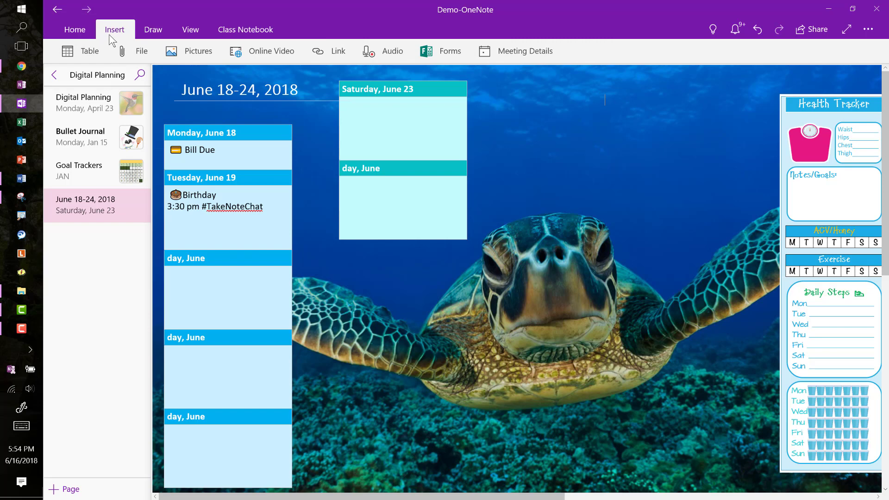
left_click(85, 54)
left_click(67, 102)
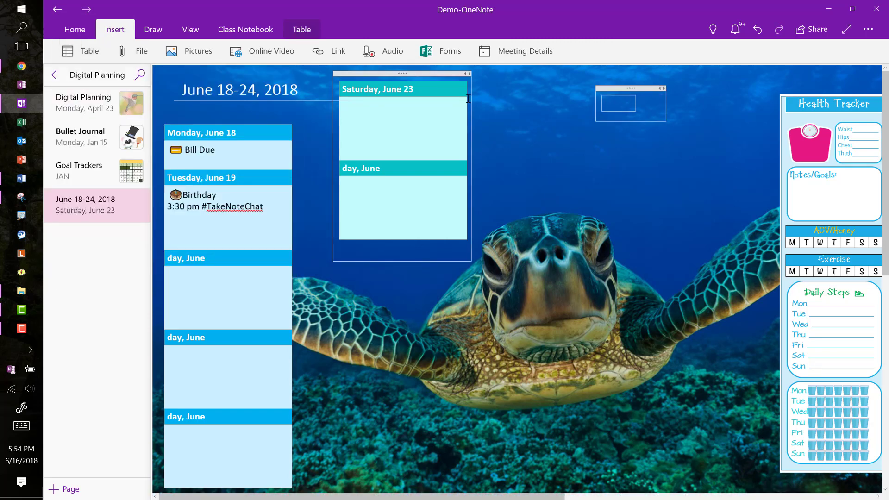
type("T")
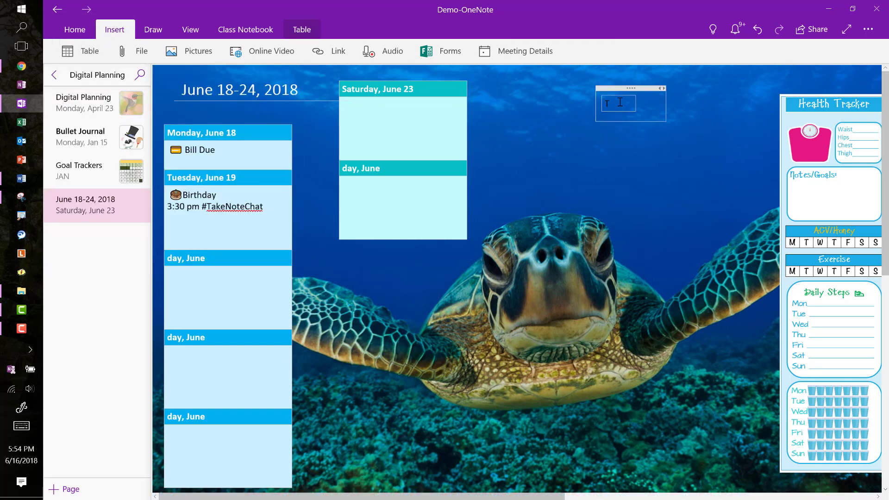
type("o Do This Week")
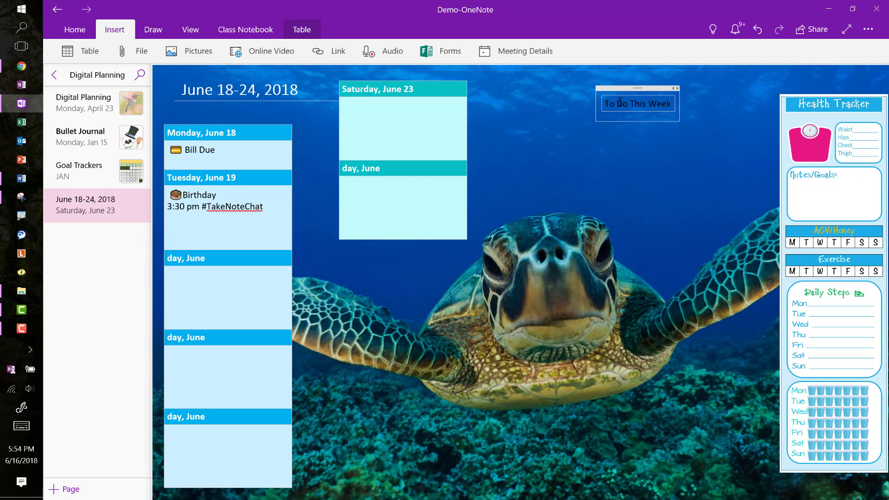
- Add a second row beneath the "To Do This Week" heading and place a to-do checkbox in it
key("Return")
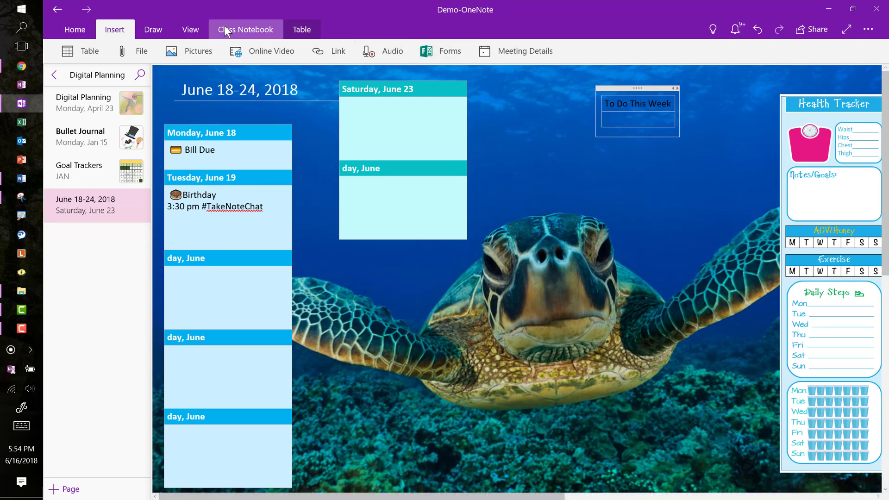
left_click(82, 31)
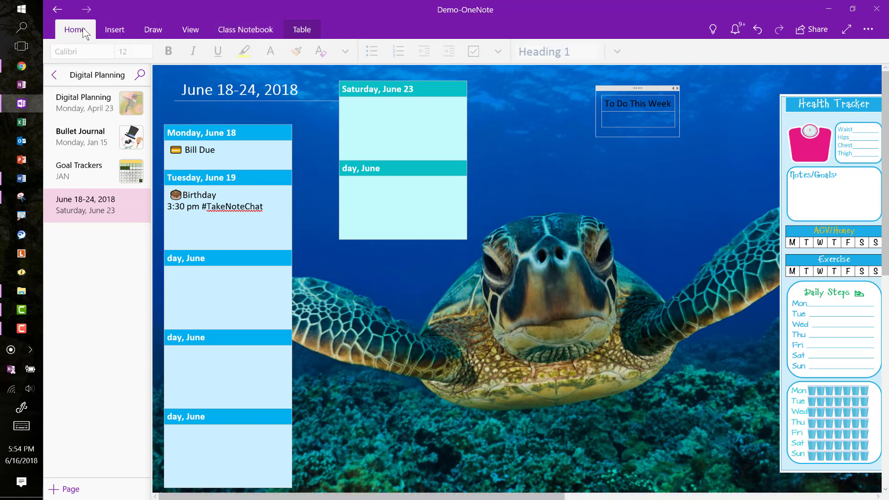
left_click(479, 50)
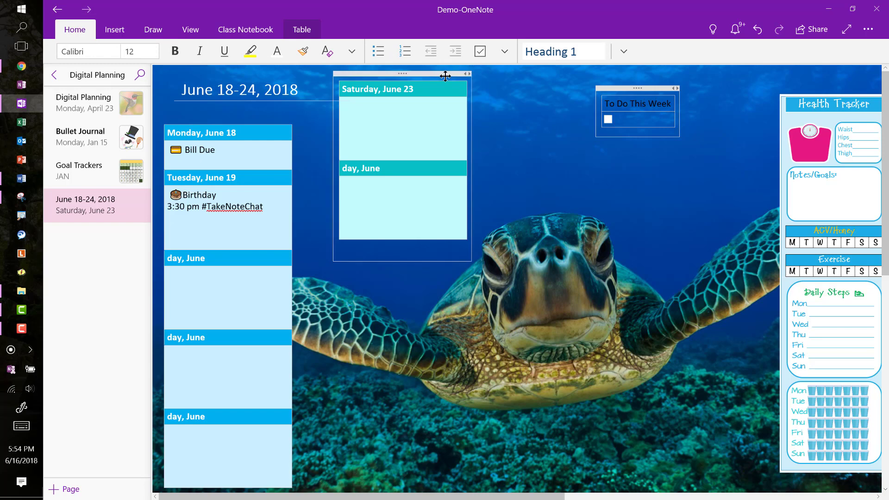
- Shade the "To Do This Week" heading gold and its checkbox row pale yellow, and widen the table to about twice its width
left_click(304, 35)
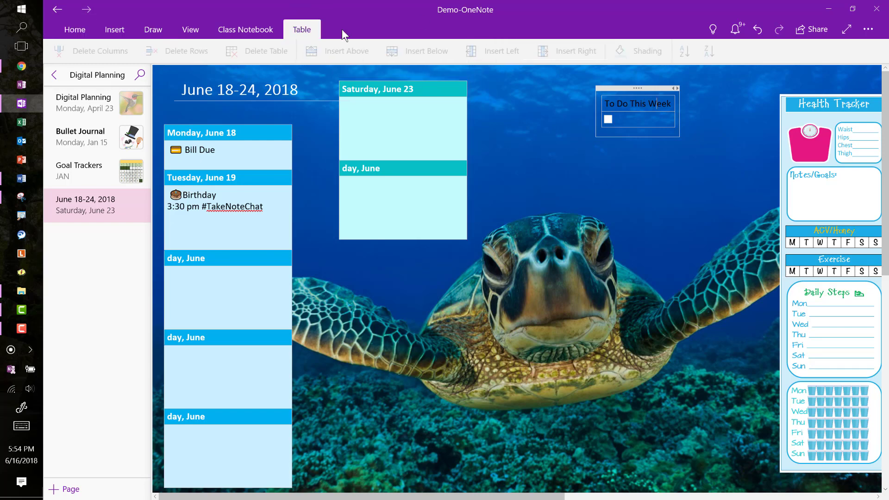
left_click(675, 54)
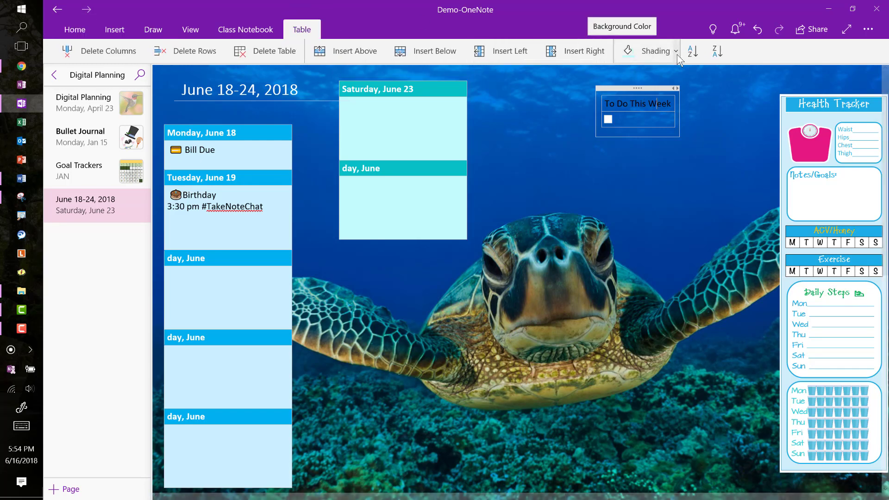
left_click(772, 185)
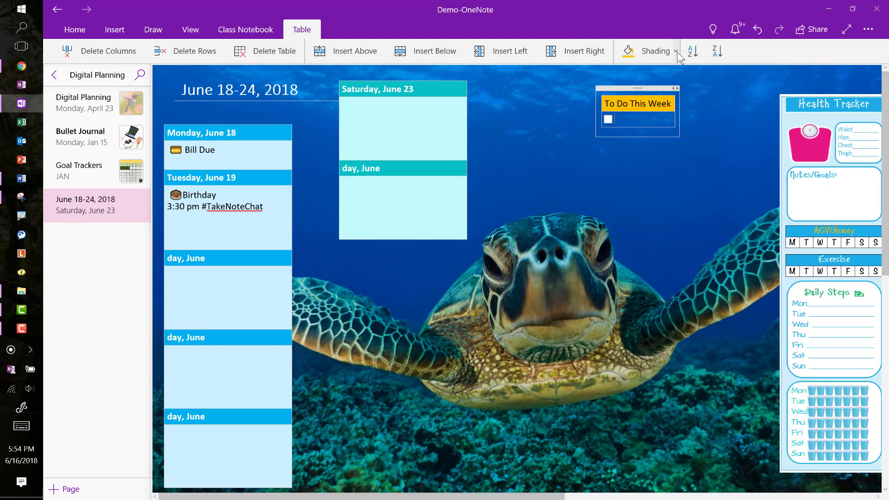
left_click(676, 52)
left_click(774, 207)
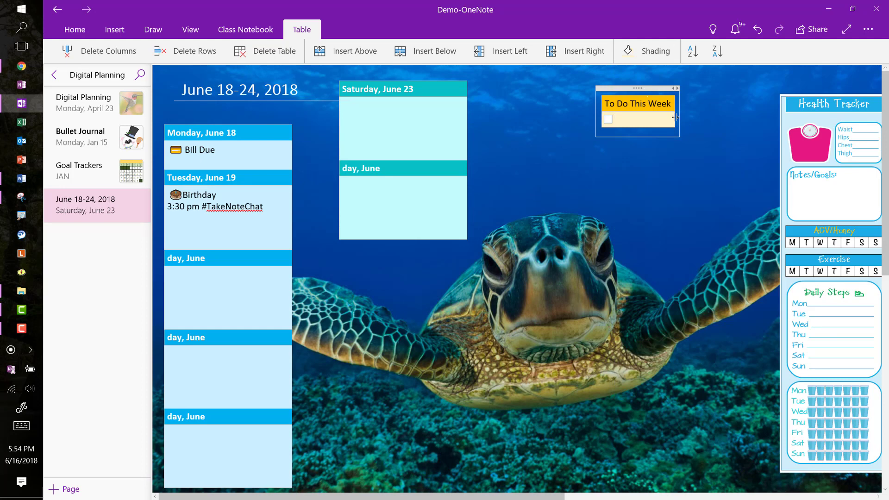
left_click_drag(675, 117, 739, 117)
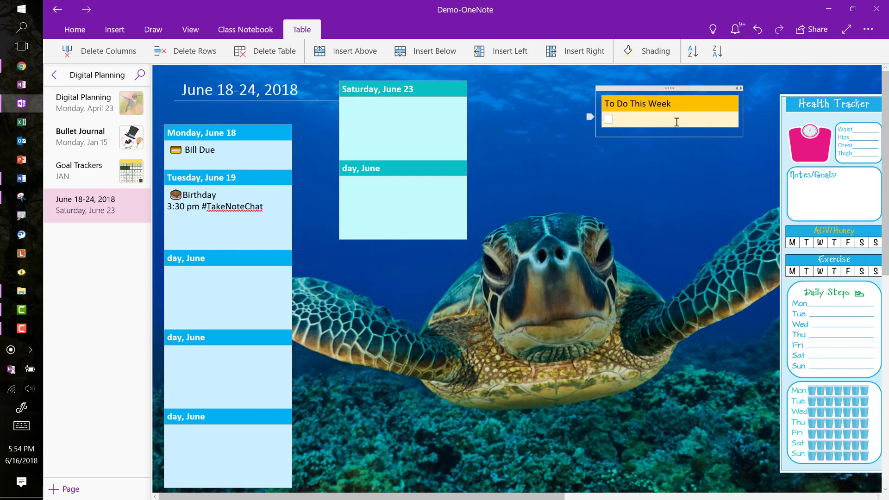
- List "Task 1" and "Task 2" as checkbox items within the same cell beneath "To Do This Week", with an empty checkbox line following
type("Ta")
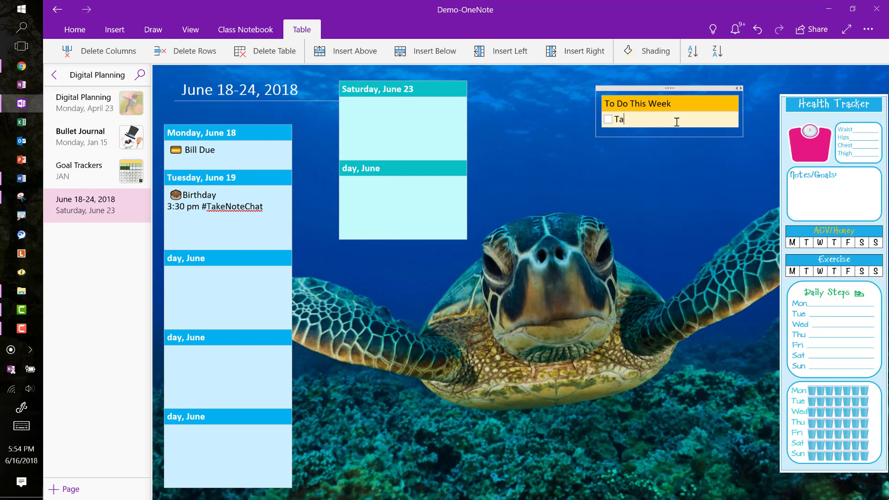
type("sk 1")
key("Return")
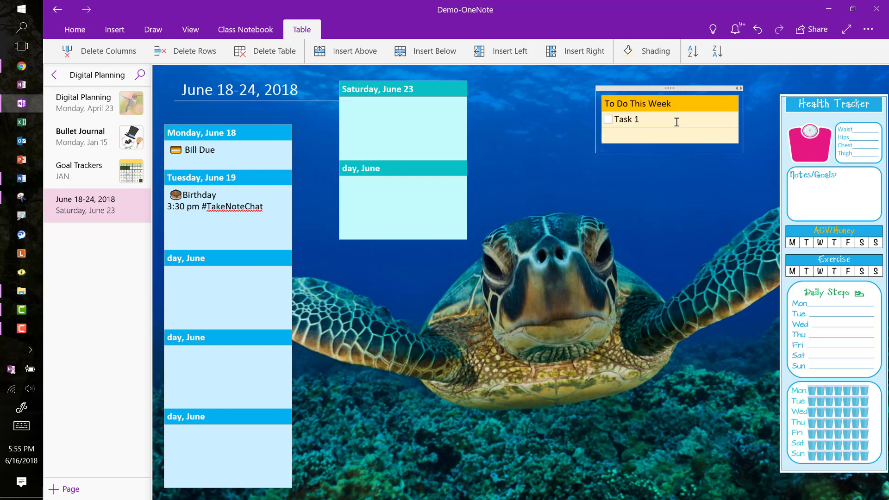
key("ctrl+z")
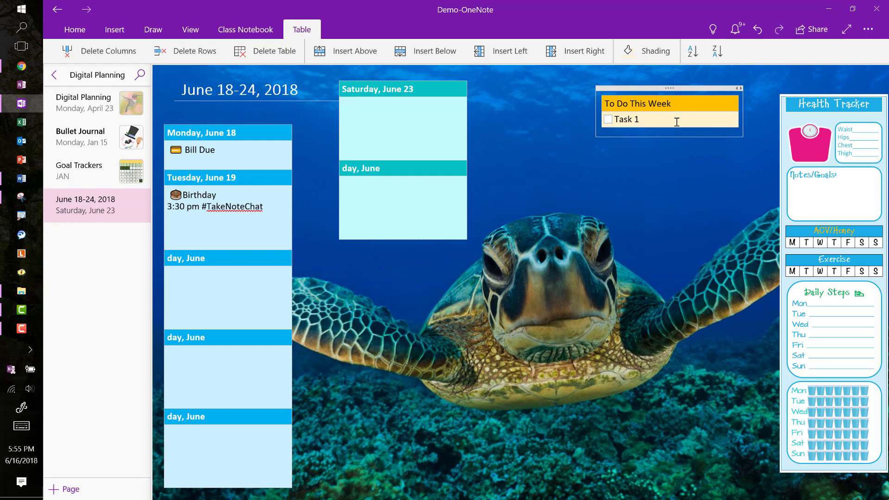
key("Return")
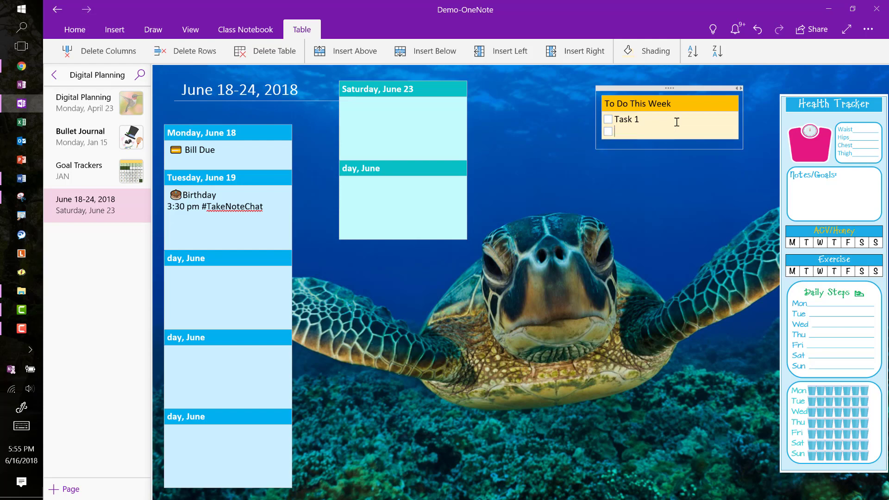
type("Task 2")
key("Return")
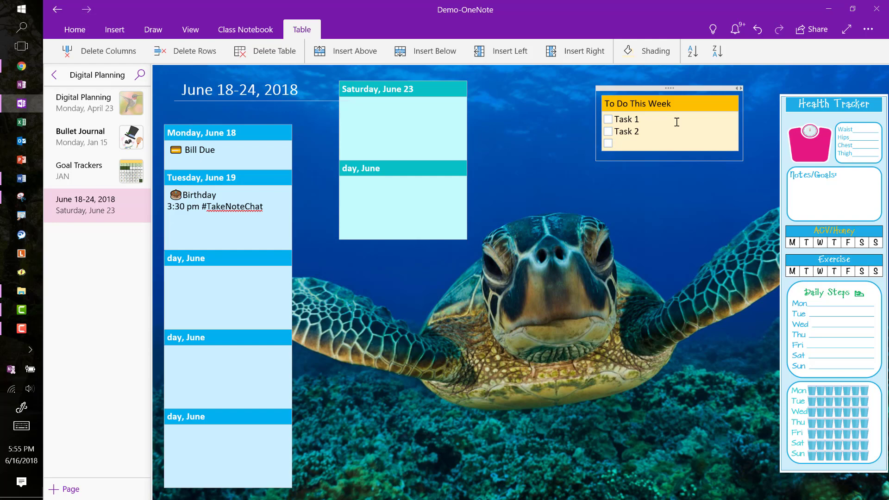
- Enter a water droplets emoji with "Water the plants" as the third checkbox item, followed by an empty checkbox line
left_click(21, 426)
left_click(254, 476)
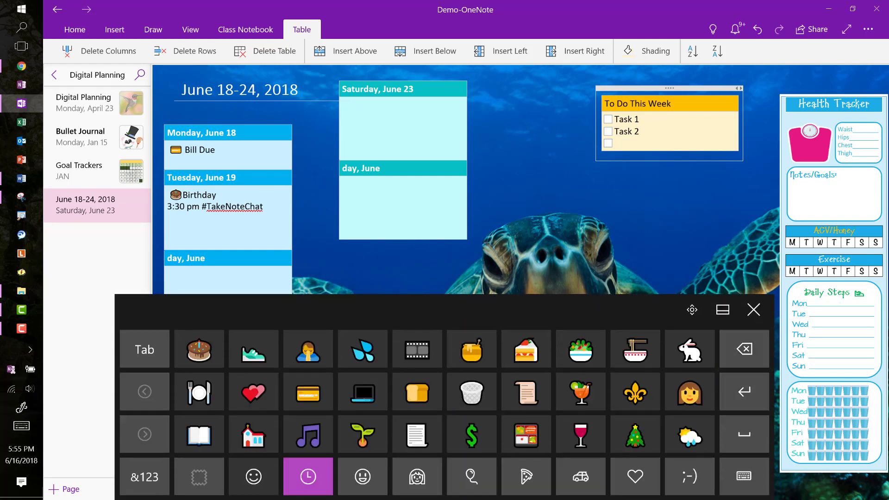
left_click(362, 349)
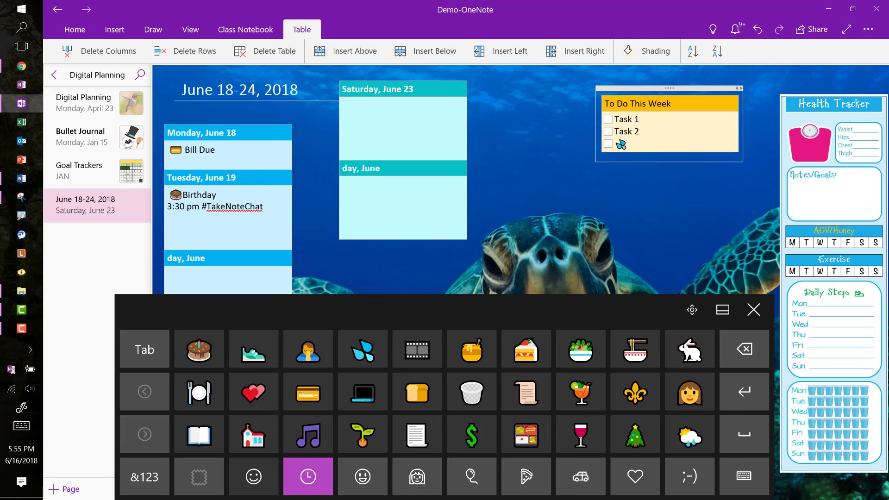
type("Water the ")
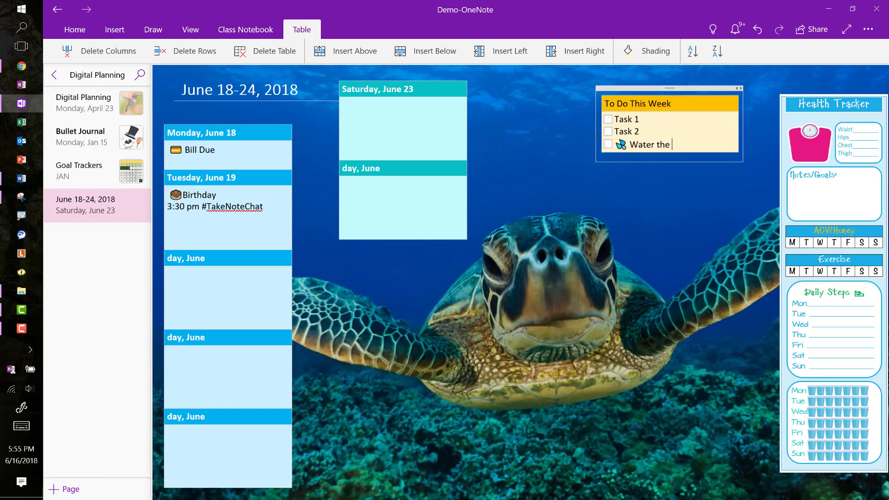
type("plants")
key("Return")
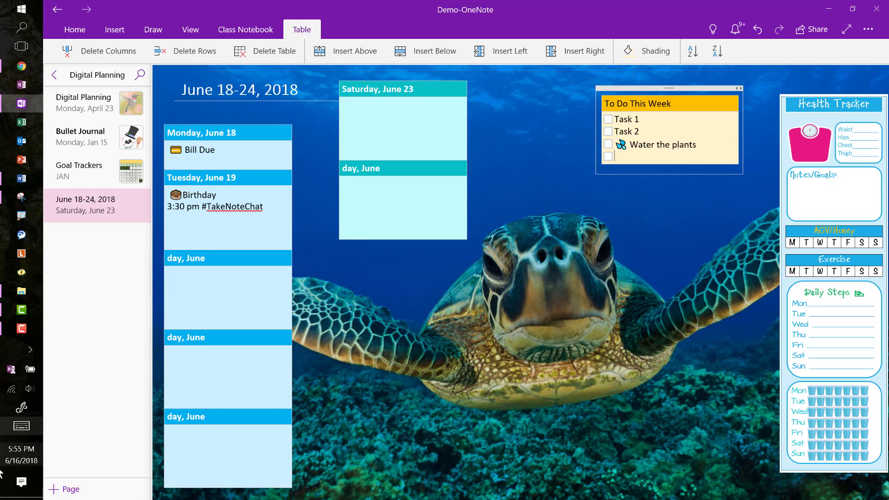
- Insert a honey pot emoji in its own note container on the empty background below the turtle's flipper
scroll(376, 418, "down", 4)
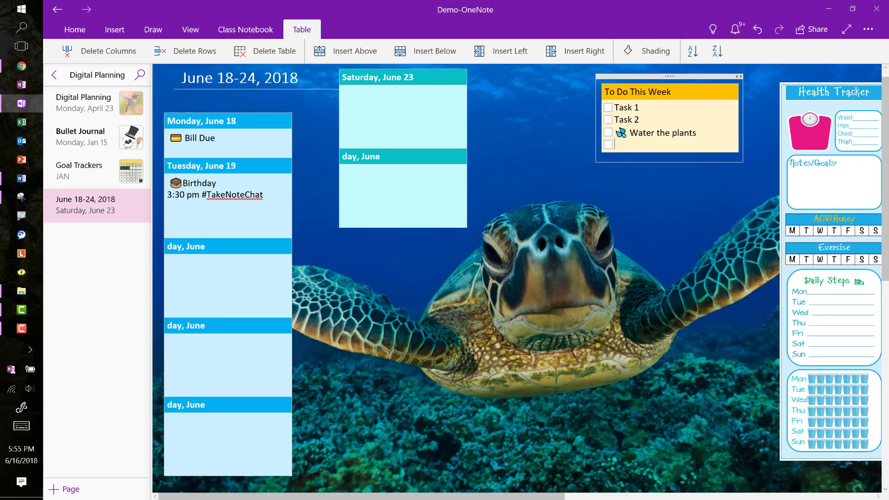
scroll(375, 418, "up", 1)
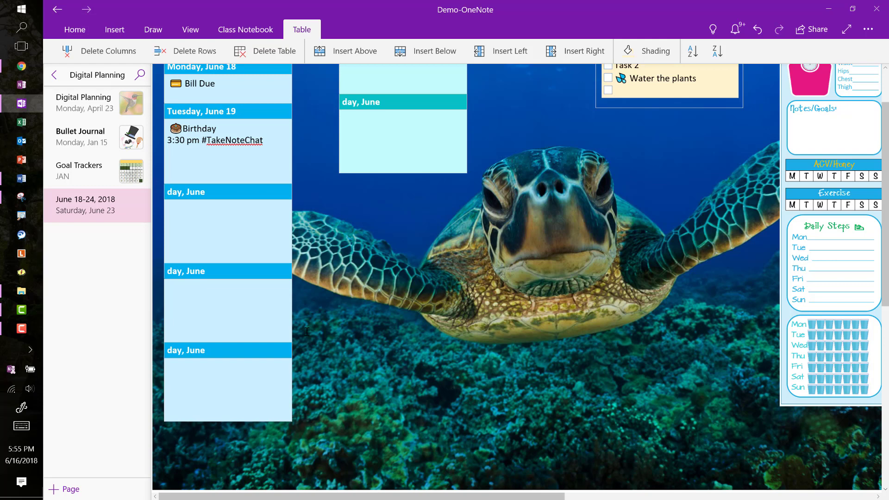
scroll(306, 331, "up", 1)
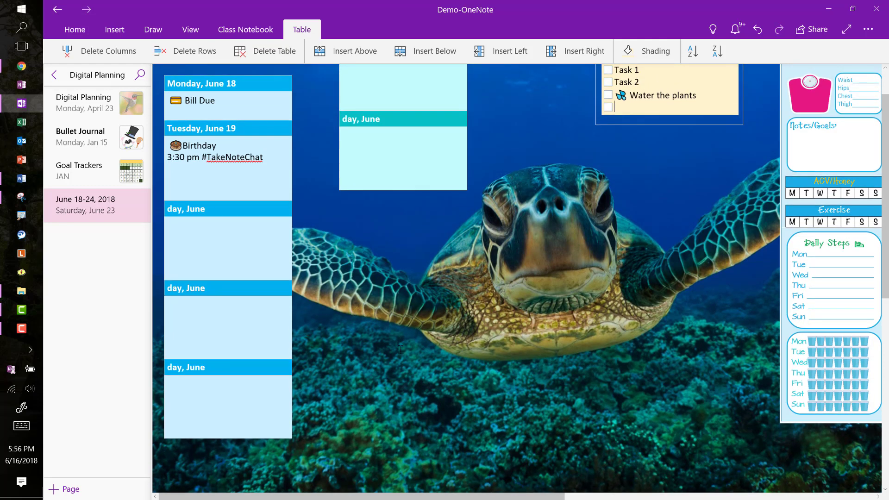
left_click(401, 350)
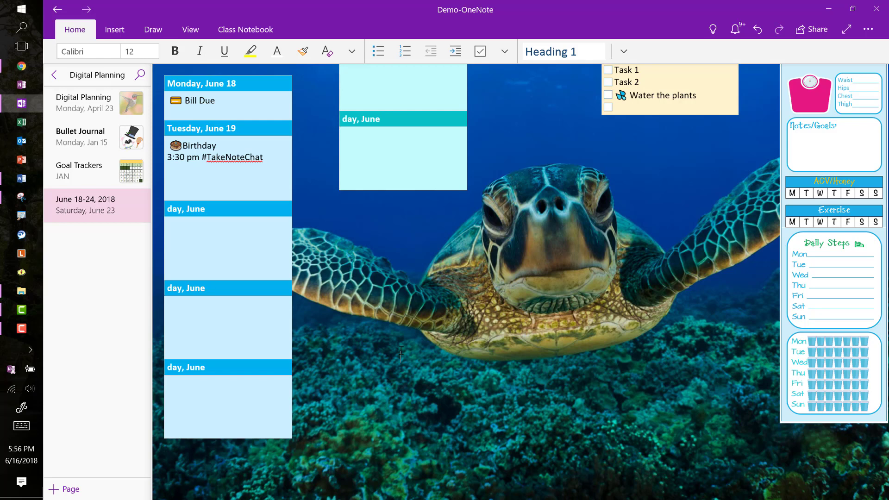
left_click(22, 425)
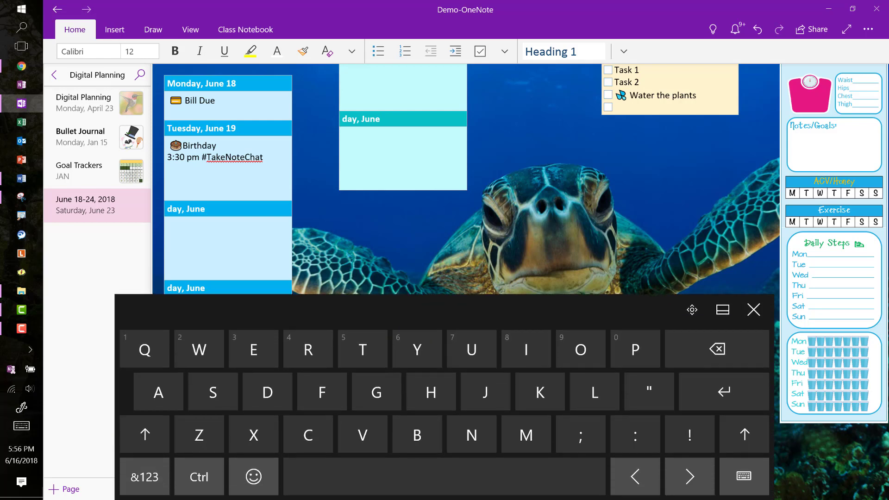
left_click(253, 476)
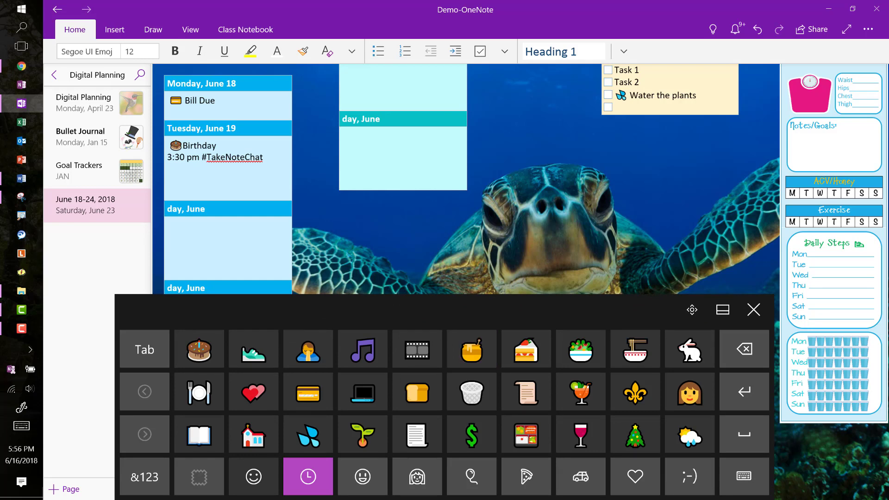
left_click(754, 310)
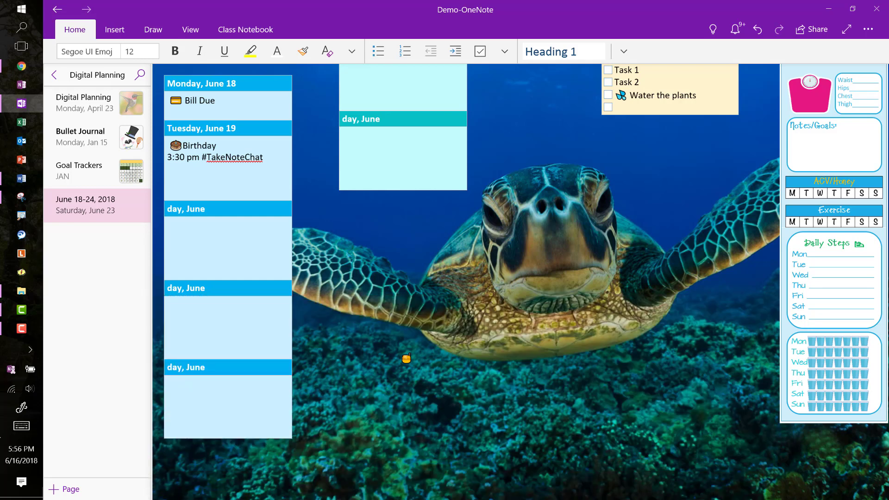
- Copy the honey pot emoji, move its container over the Monday box of the ACV/Honey tracker, and paste a copy over the Wednesday box
left_click(419, 347)
key("ctrl+c")
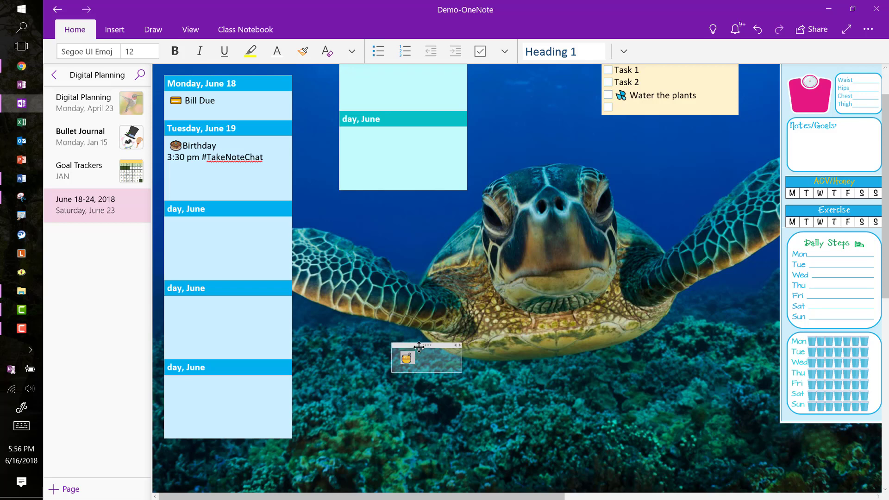
left_click_drag(419, 347, 804, 181)
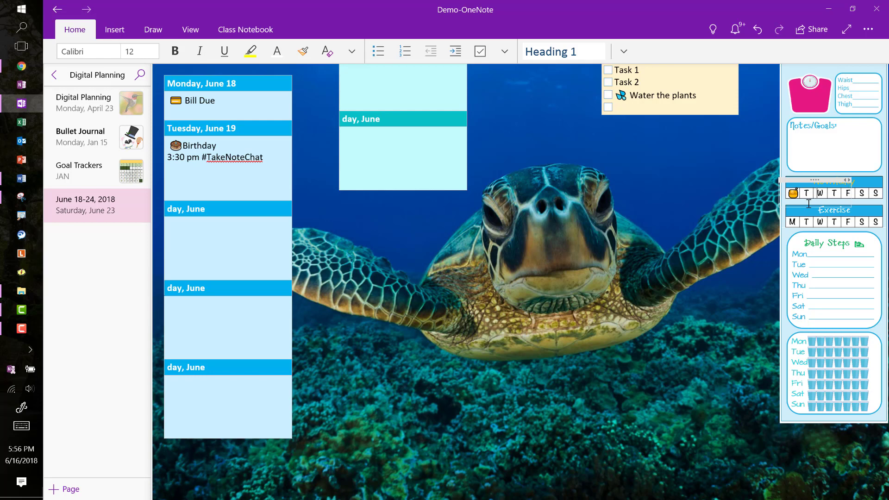
key("ctrl+v")
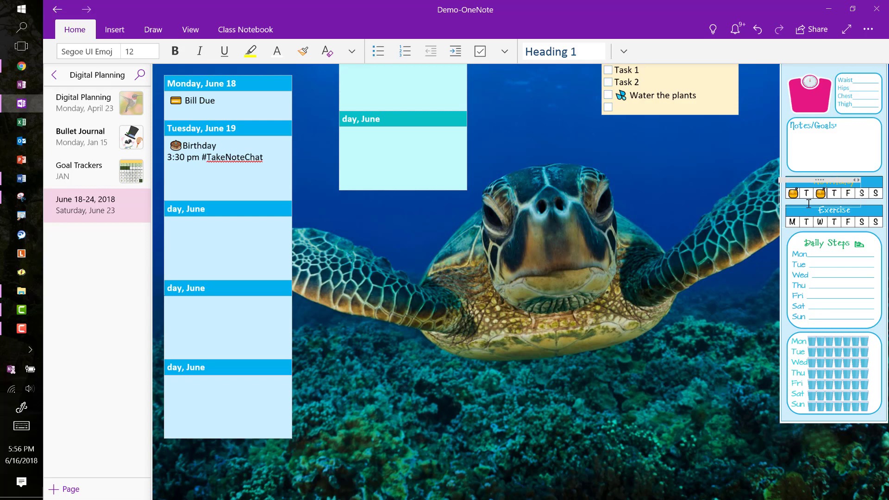
left_click(737, 227)
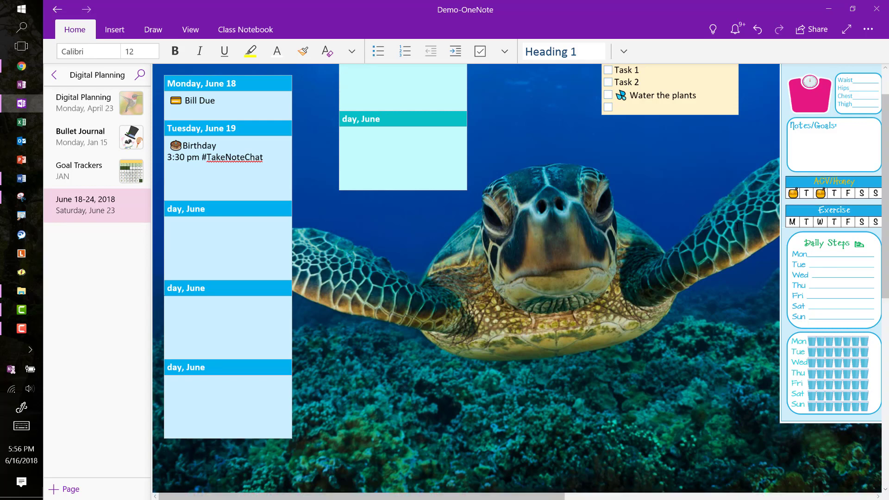
scroll(737, 227, "up", 2)
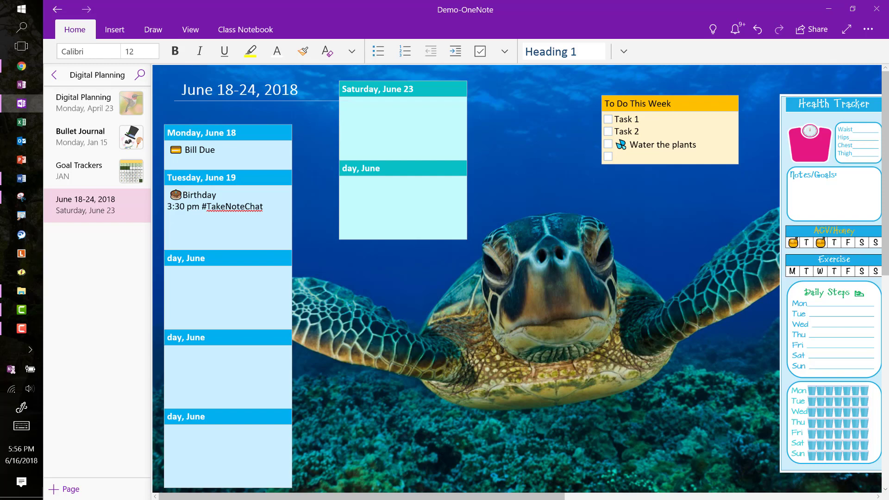
- Change the magenta pen to dark purple ink at the thickest stroke width
left_click(153, 29)
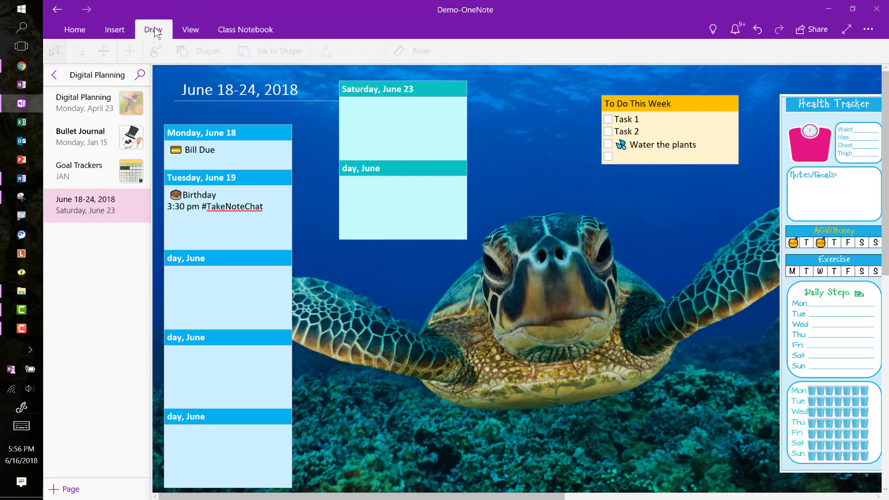
left_click(189, 52)
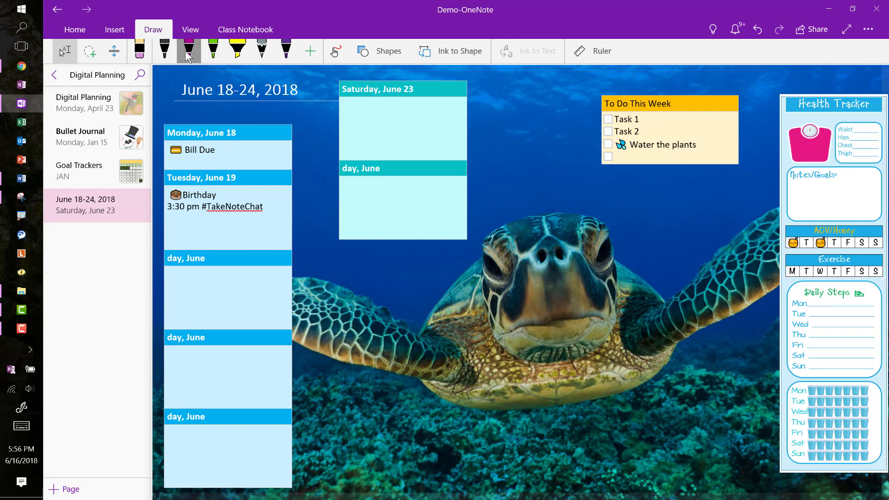
left_click(198, 59)
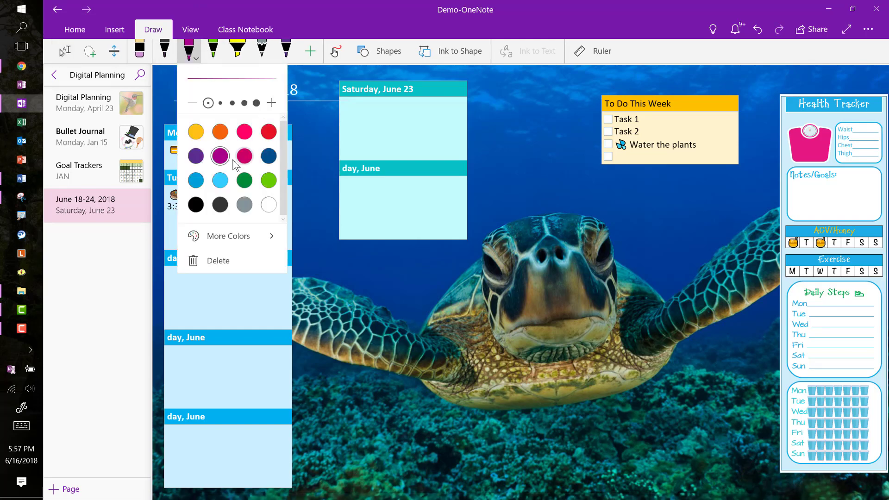
left_click(196, 156)
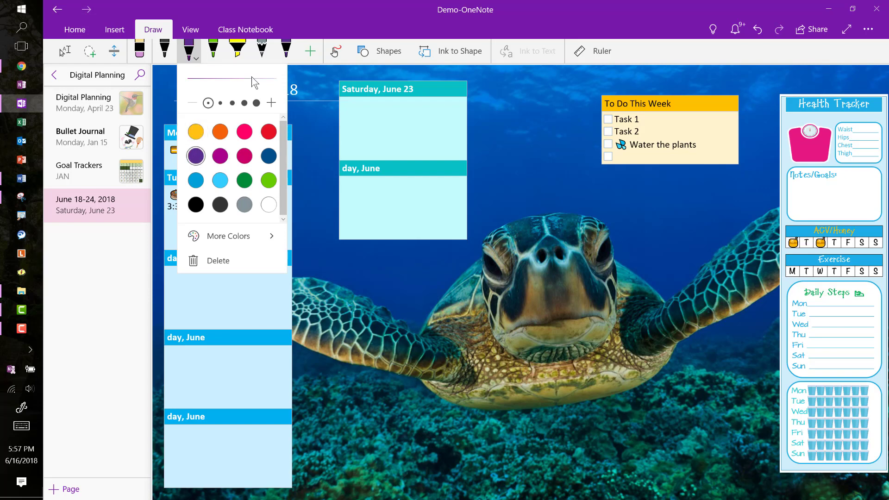
left_click(256, 103)
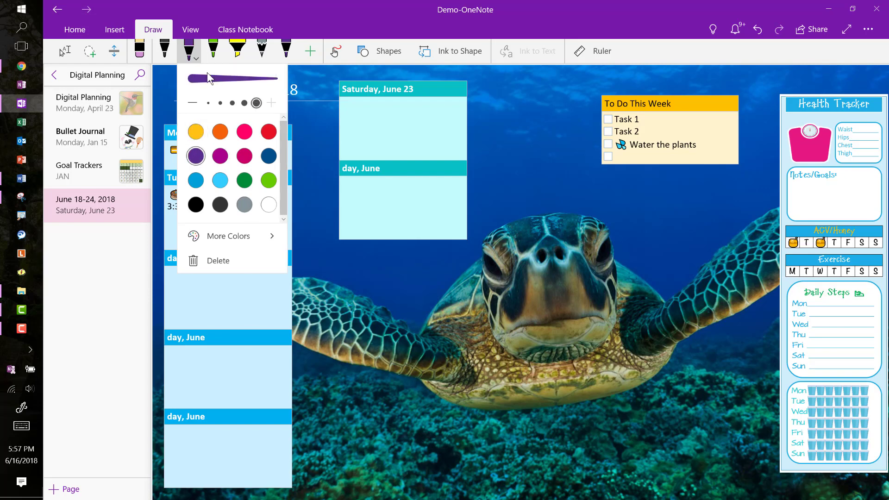
key("Escape")
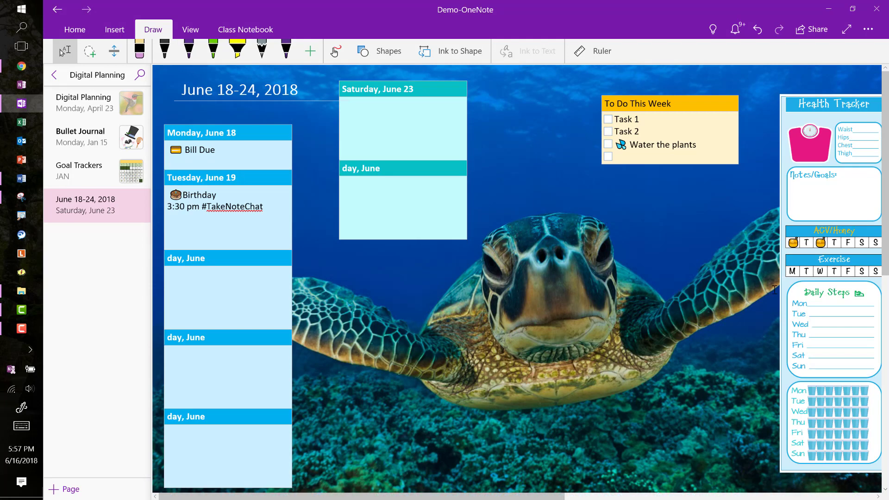
- Mark the Monday, Wednesday and Friday boxes of the Exercise tracker with thick purple pen strokes
left_click(792, 274)
left_click(191, 48)
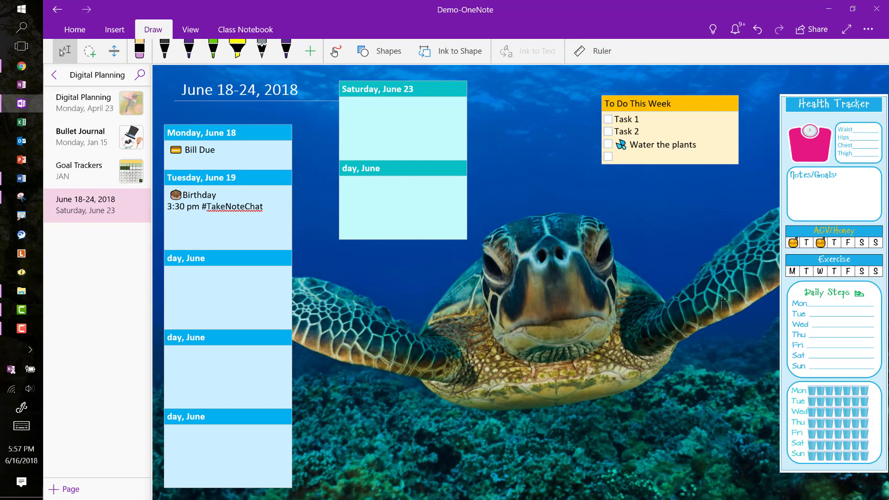
left_click(188, 49)
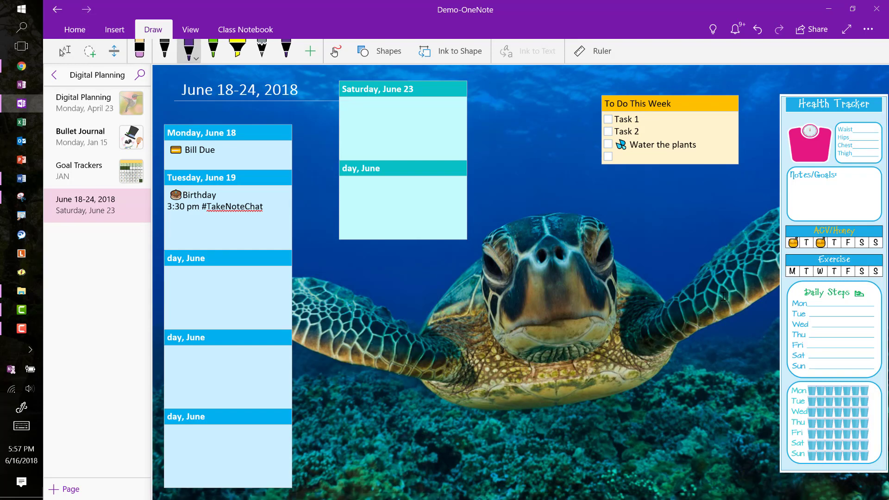
mouse_move(790, 268)
left_mouse_down()
mouse_move(834, 263)
mouse_move(851, 270)
mouse_move(842, 277)
left_mouse_up()
left_click_drag(842, 267, 856, 278)
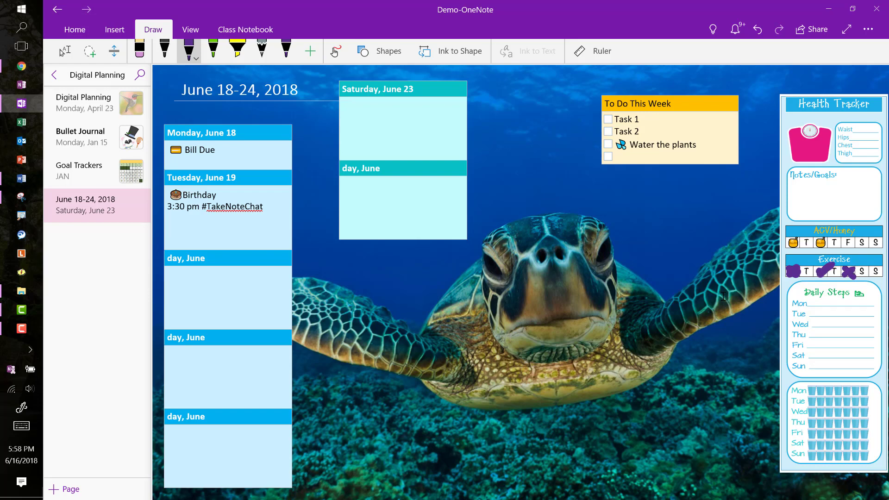
- Undo the thick ink strokes over the Wednesday and Friday boxes, keeping the Monday mark
key("ctrl+z")
key("ctrl+z")
key("ctrl+z")
- Set the purple pen to the second-thinnest width and mark Exercise Wednesday with a check, Thursday with an X and Friday with a scribble
left_click(188, 51)
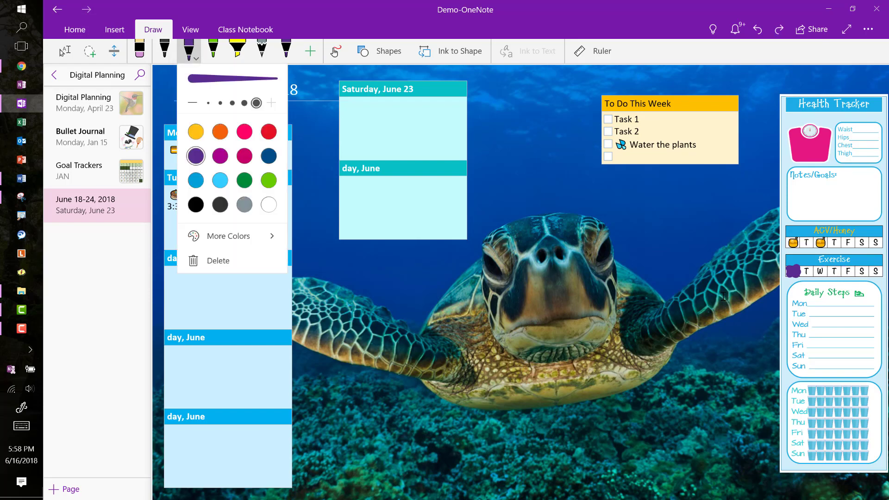
left_click(220, 102)
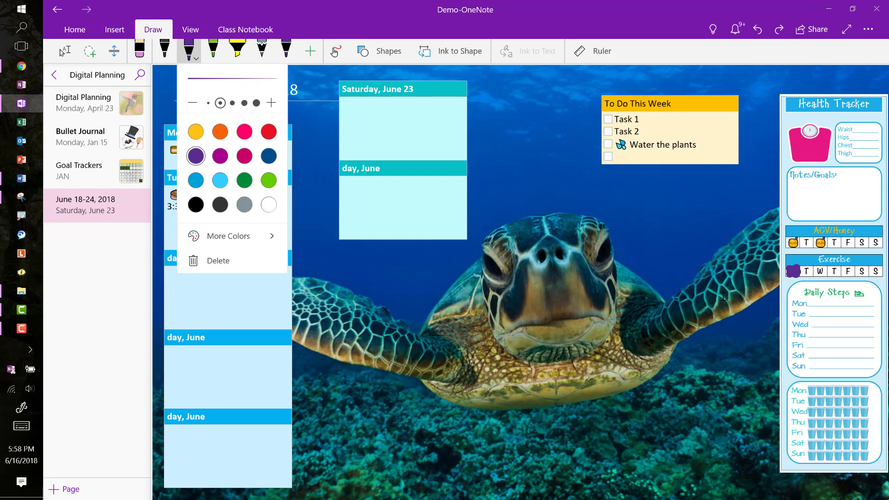
left_click(724, 296)
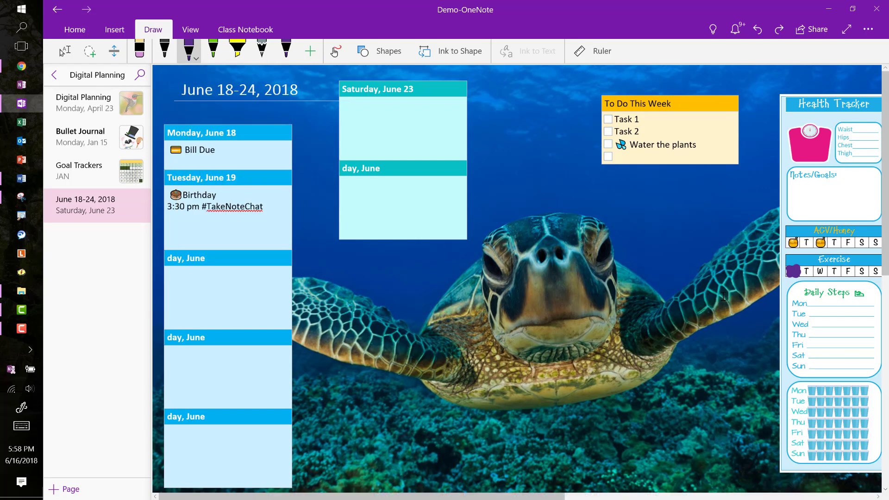
left_click_drag(818, 270, 827, 265)
left_click_drag(831, 267, 839, 275)
mouse_move(840, 267)
left_mouse_down()
mouse_move(831, 276)
mouse_move(857, 273)
left_mouse_up()
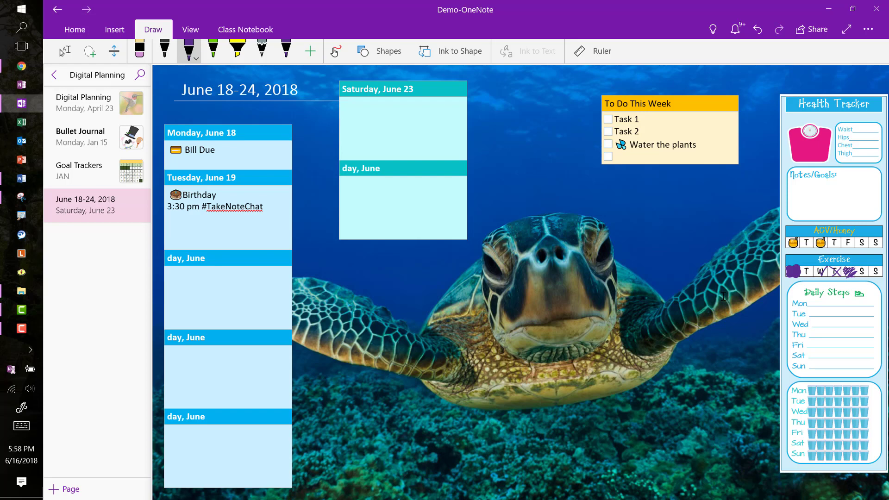
- Enter 8147 on the Mon line under Daily Steps and nudge its container slightly up and right
left_click(813, 302)
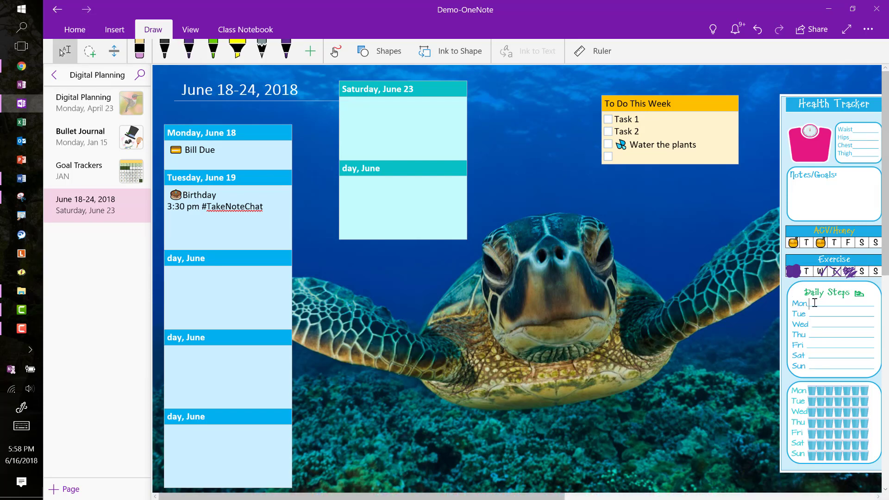
type("81")
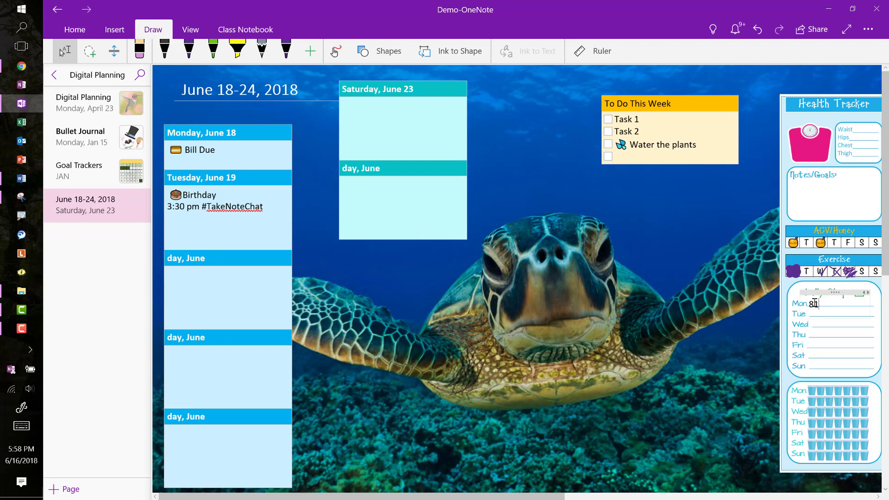
type("47")
left_click_drag(829, 294, 834, 291)
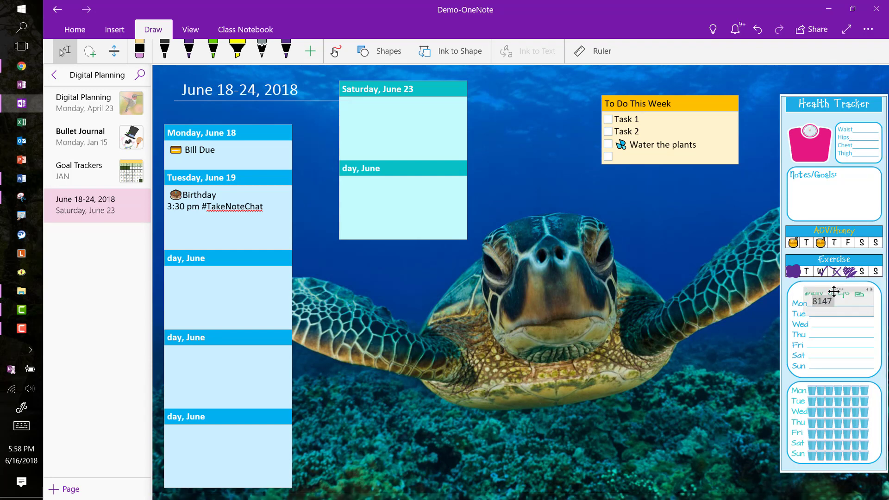
left_click(720, 295)
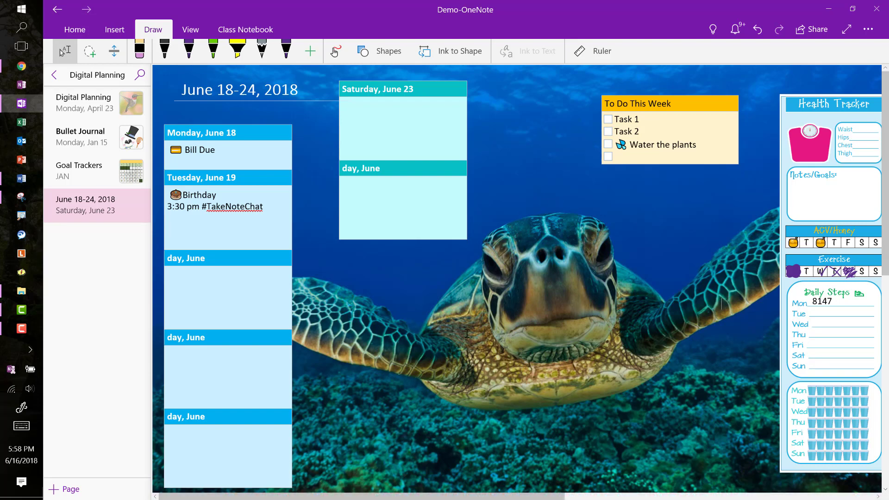
- Insert a single-cell table, move it below the turtle's flipper beside the weekday table, and widen it across beneath the turtle's head
left_click(118, 30)
left_click(69, 52)
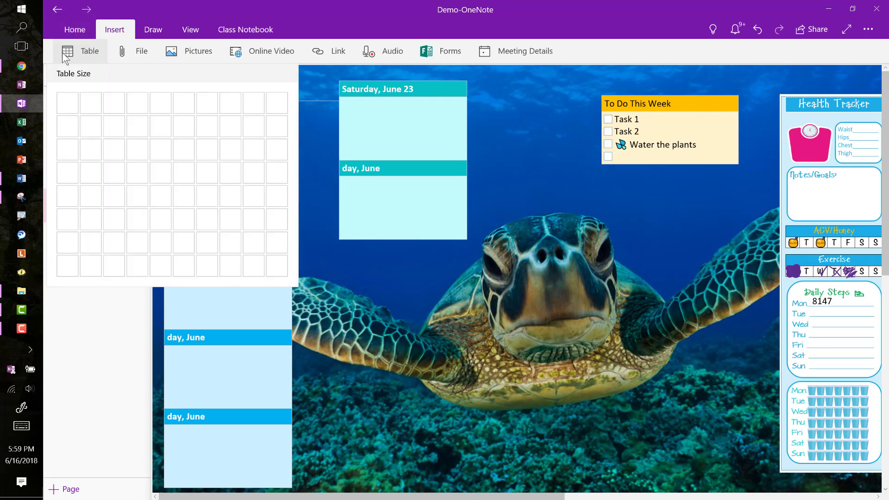
left_click(62, 107)
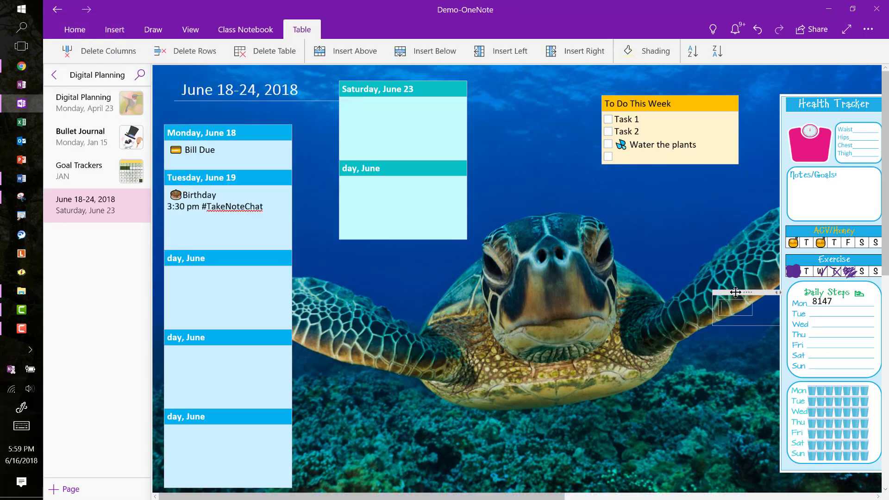
left_click_drag(732, 294, 359, 363)
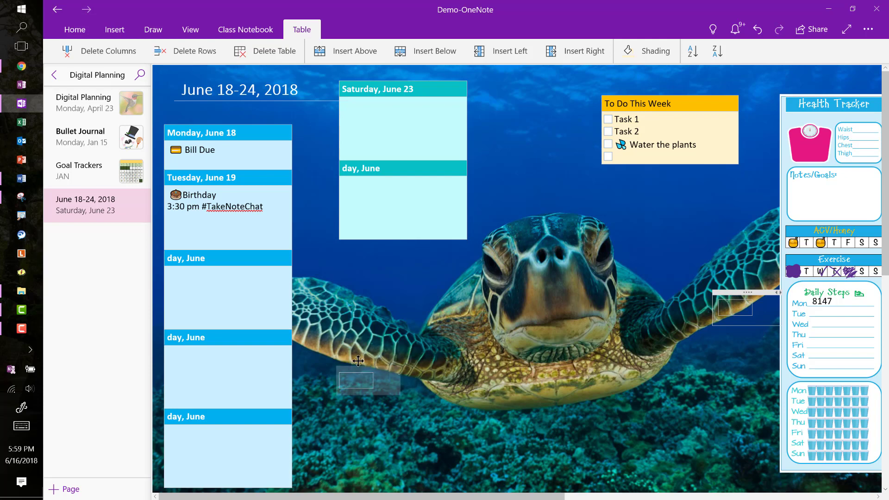
left_click(370, 382)
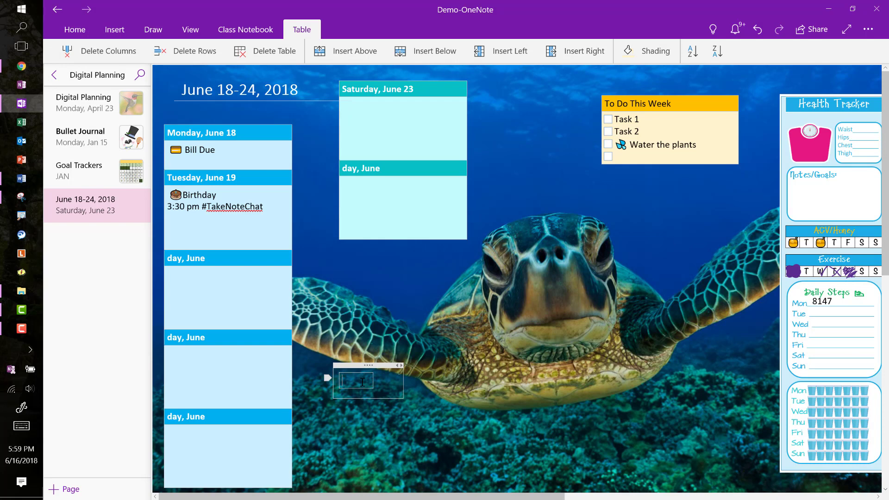
left_click_drag(373, 381, 628, 404)
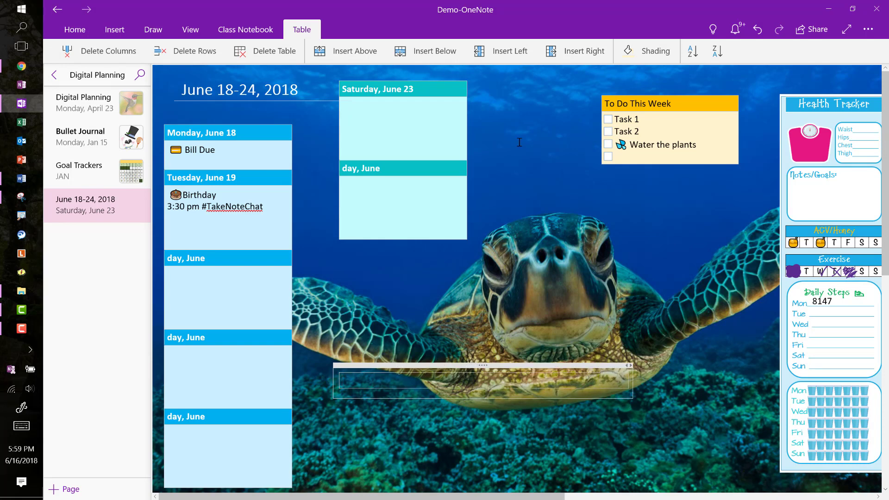
- Shade the wide cell with the recent light turquoise color and enter "Brain Dump:" in it
left_click(676, 53)
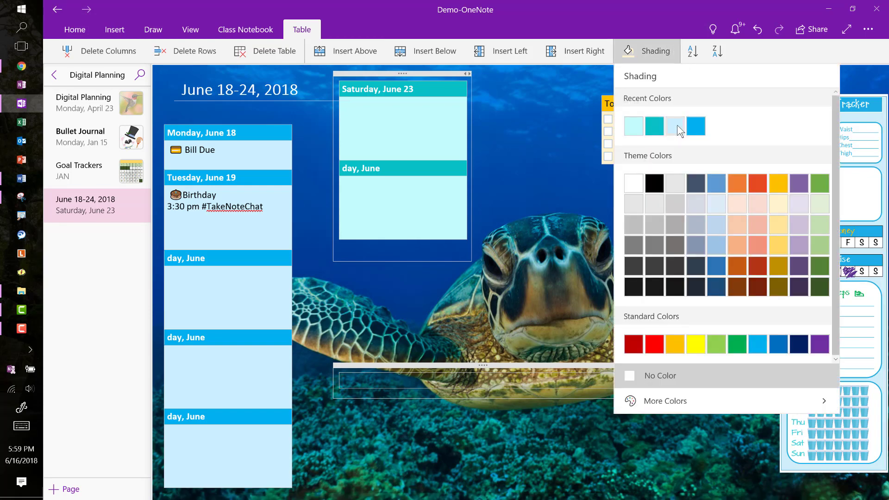
left_click(635, 123)
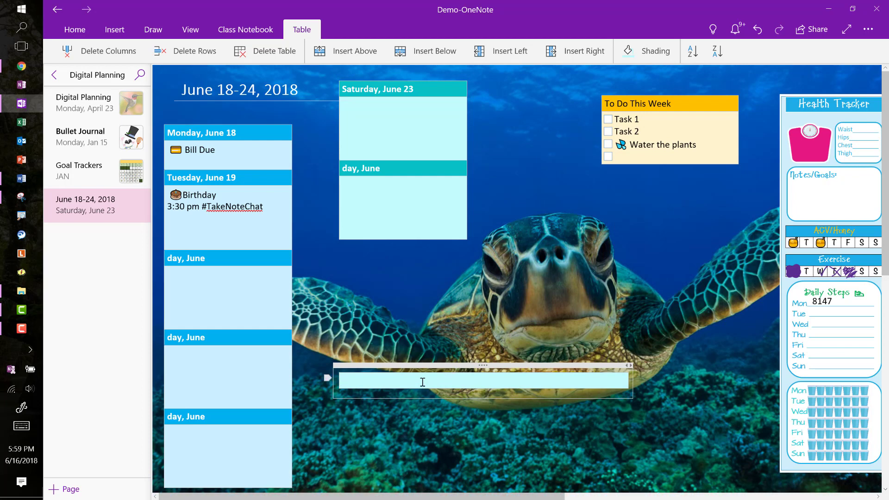
type("Brain Dump:")
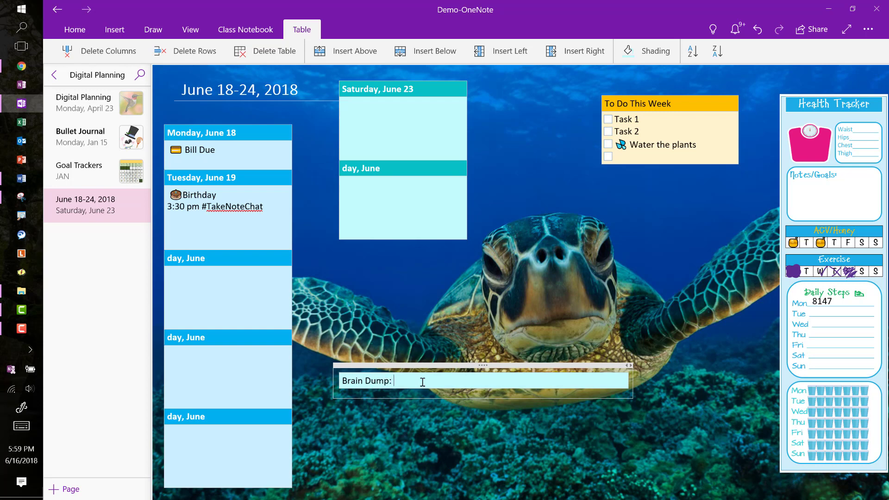
- Add blank lines beneath "Brain Dump:" to make the box taller, down to about the end of the weekday table
key("Return")
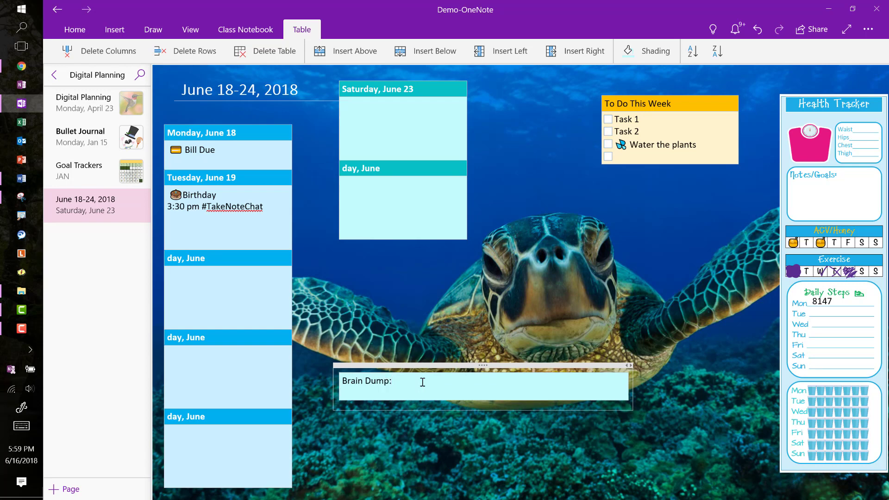
key("Return")
key("Return")
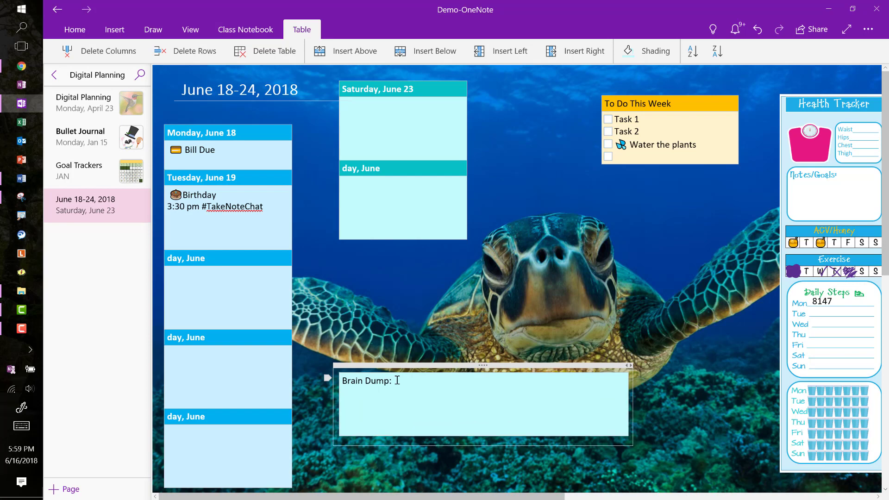
key("Return")
key("Return")
key("Return")
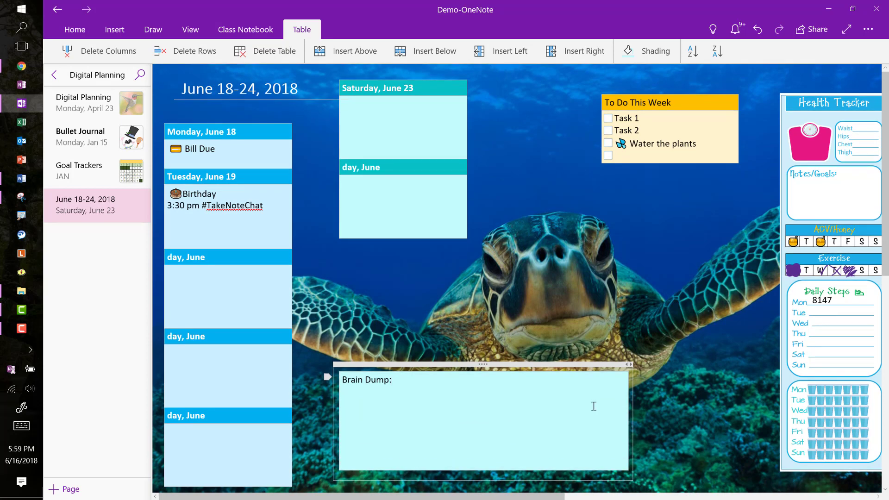
left_click(663, 391)
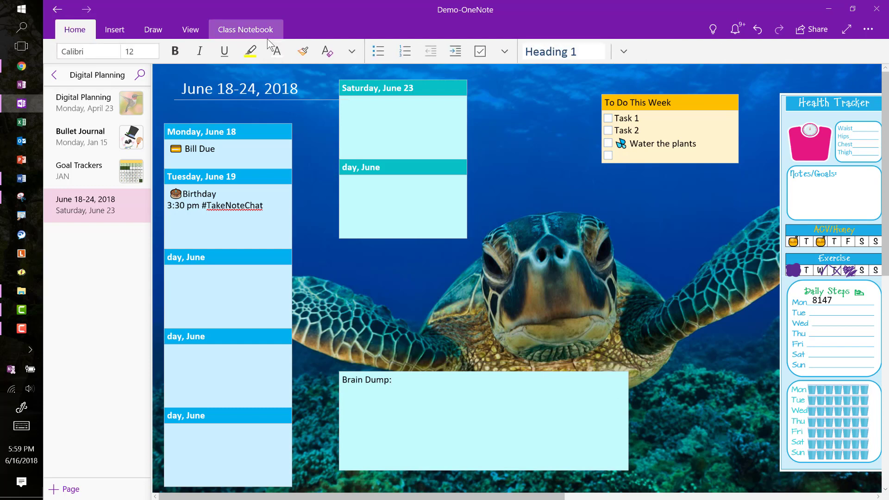
- Add a new pen with medium blue ink at the middle stroke width
left_click(444, 90)
left_click(153, 32)
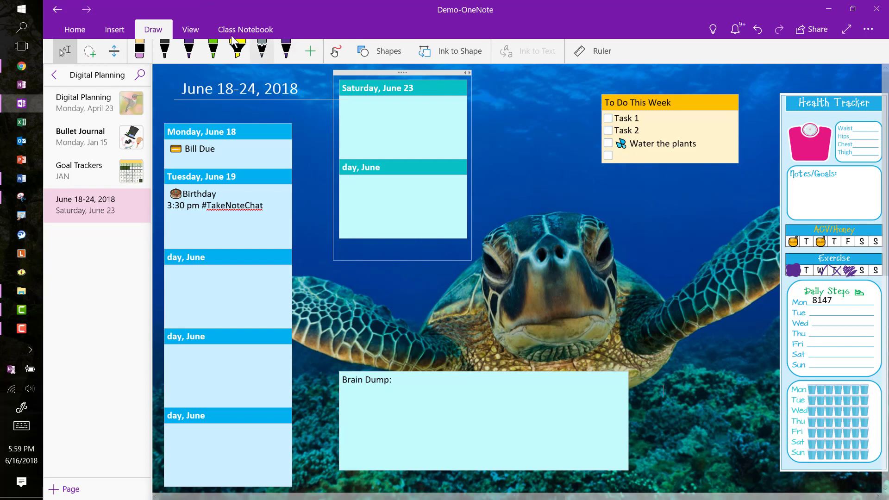
left_click(310, 51)
left_click(334, 113)
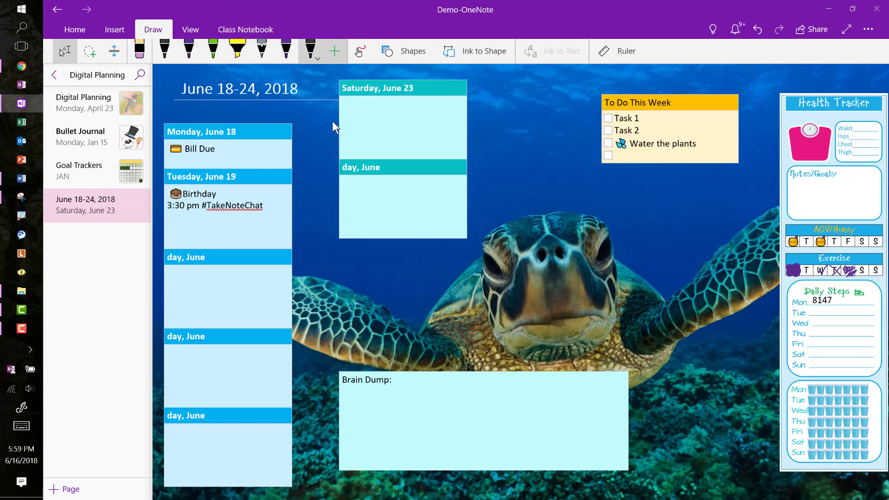
left_click(318, 181)
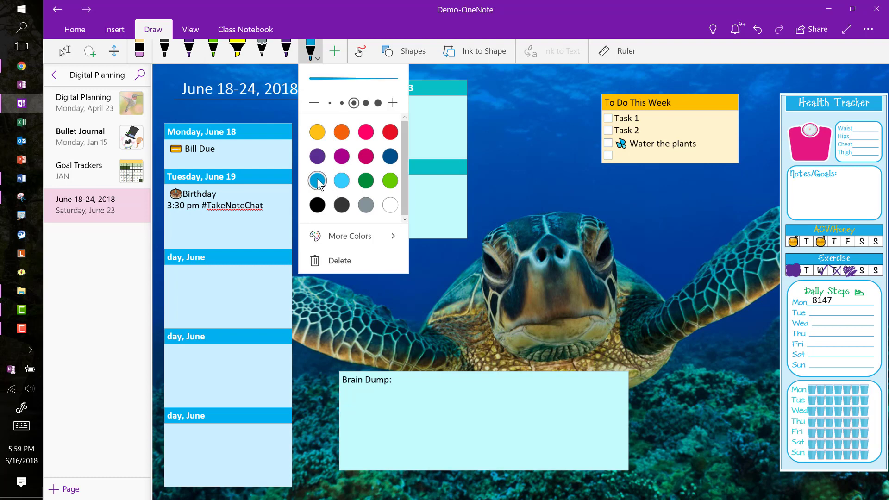
- Draw a blue rectangle outline around the edges of the Brain Dump box
left_click(402, 51)
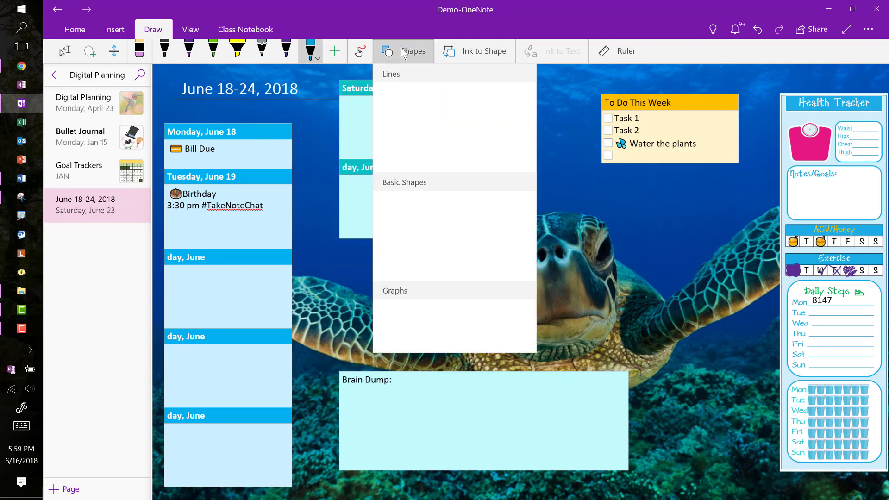
left_click(398, 216)
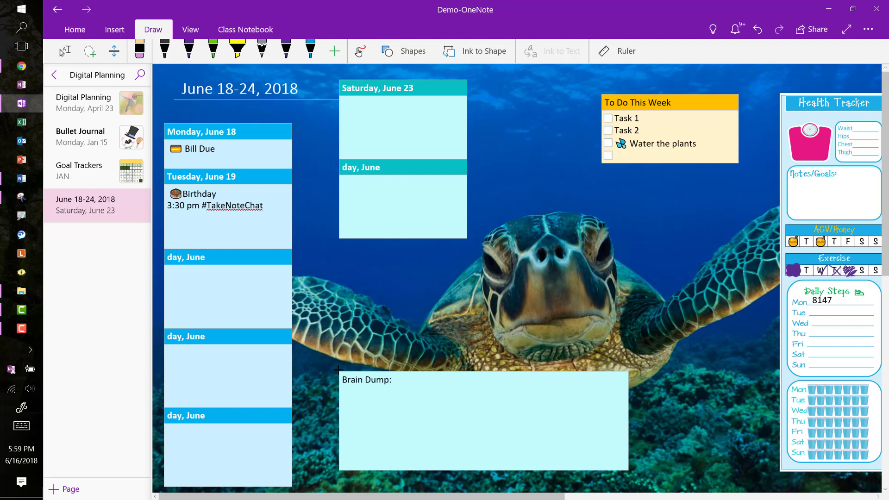
left_click_drag(337, 369, 627, 472)
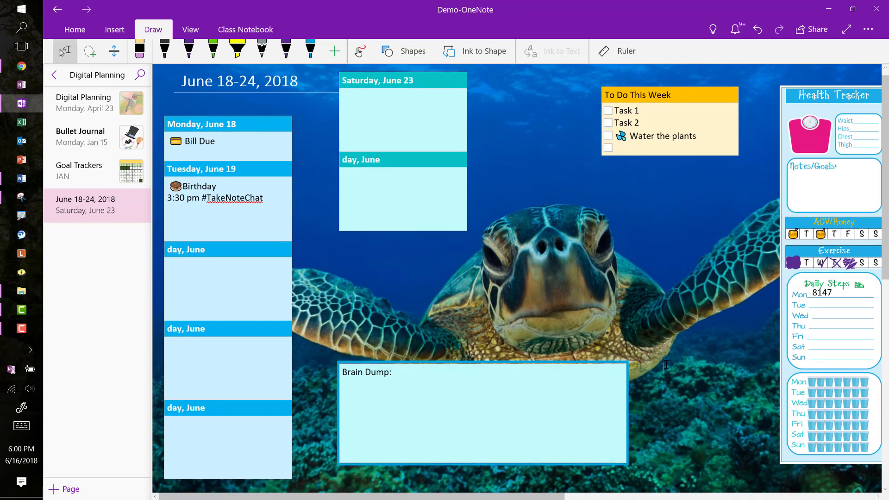
- Enter "Thought in my head" on the line below "Brain Dump:"
left_click(407, 390)
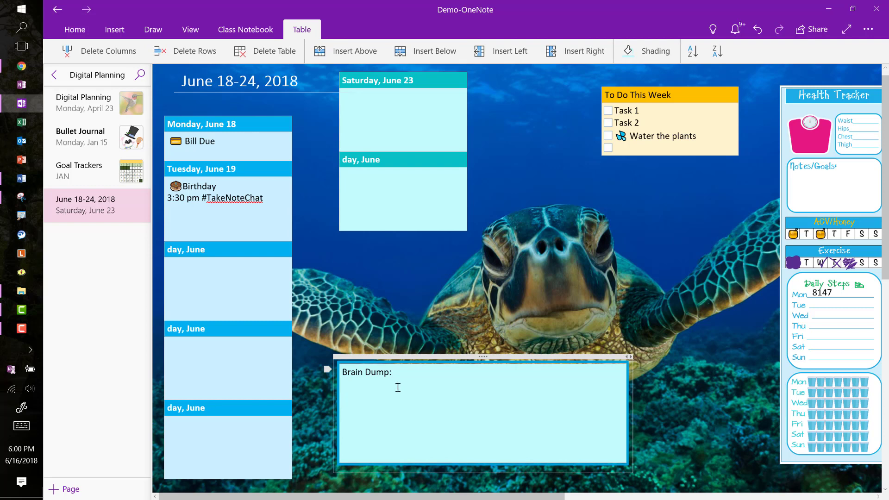
type("Thought")
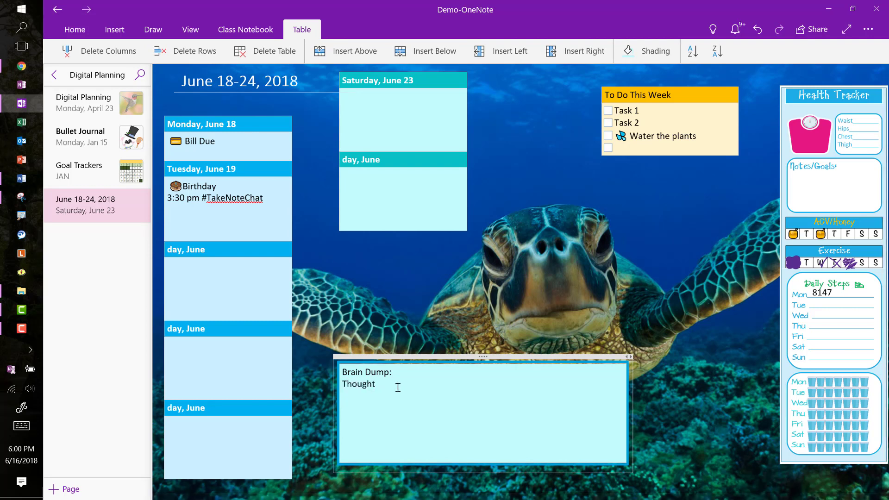
type(" in my head")
left_click(566, 250)
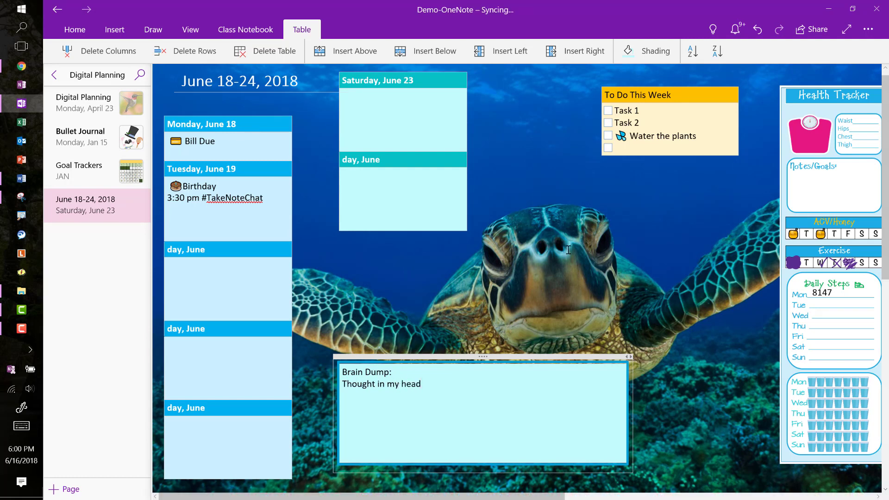
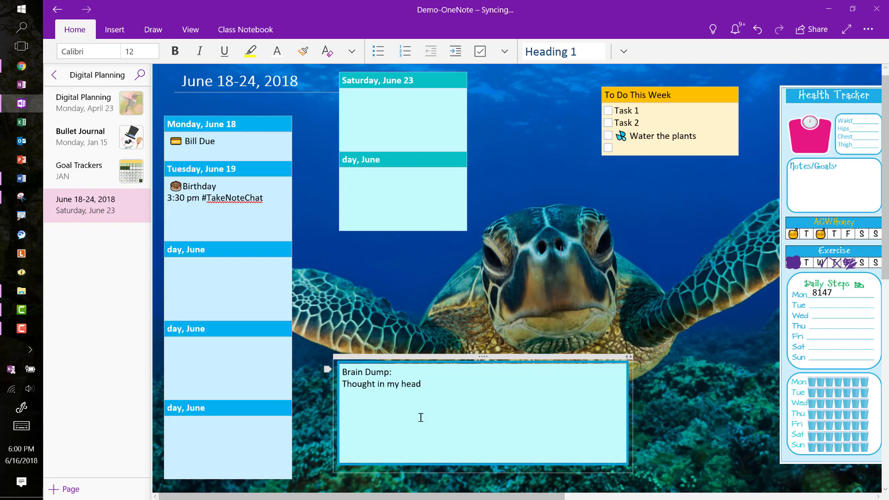
- Move the text "Thought in my head" from the Brain Dump box into the Saturday, June 23 cell
left_click_drag(421, 384, 342, 384)
key("ctrl+c")
key("BackSpace")
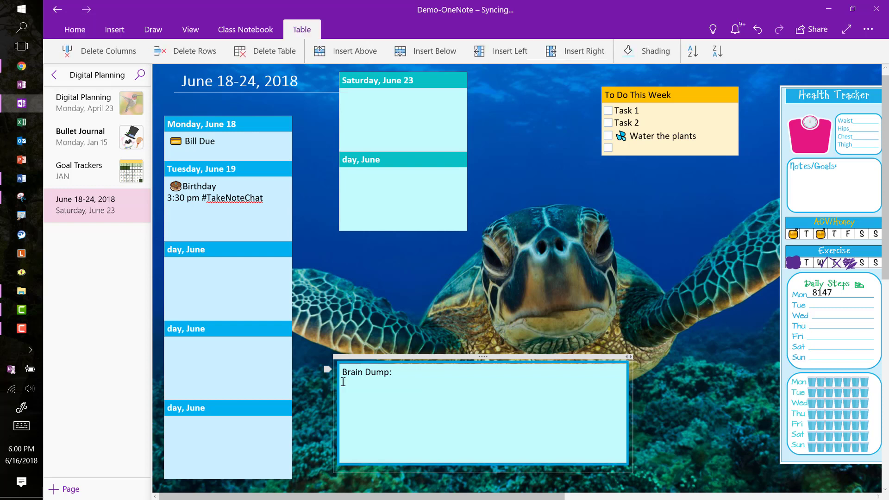
left_click(445, 146)
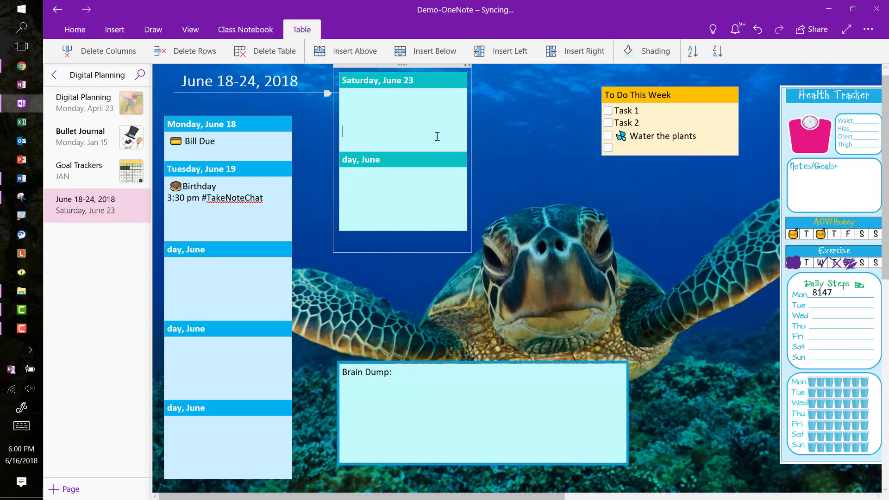
key("ctrl+v")
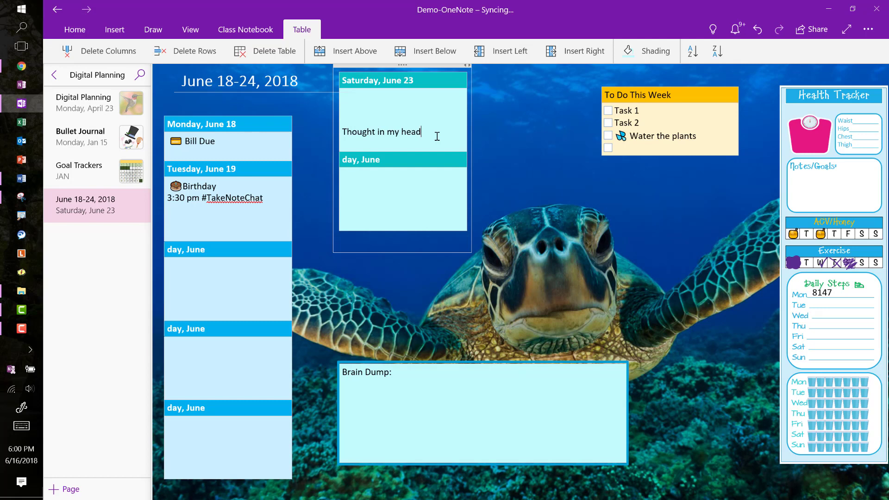
left_click(617, 262)
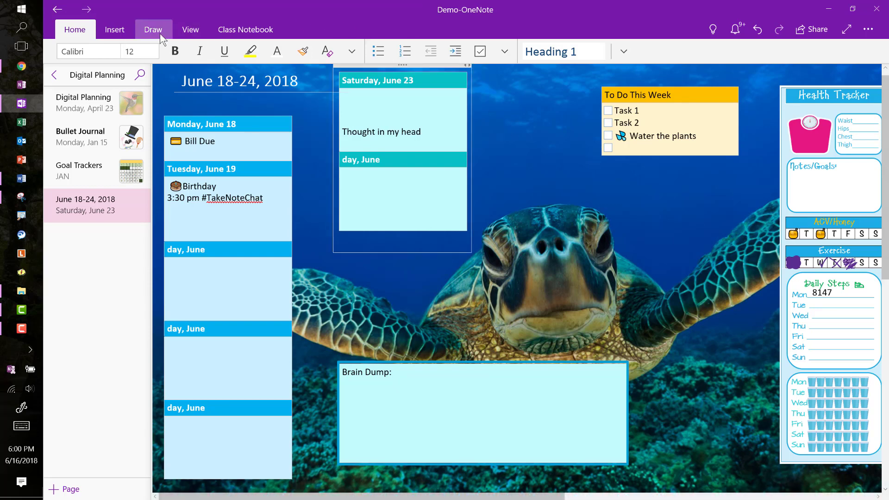
left_click(119, 29)
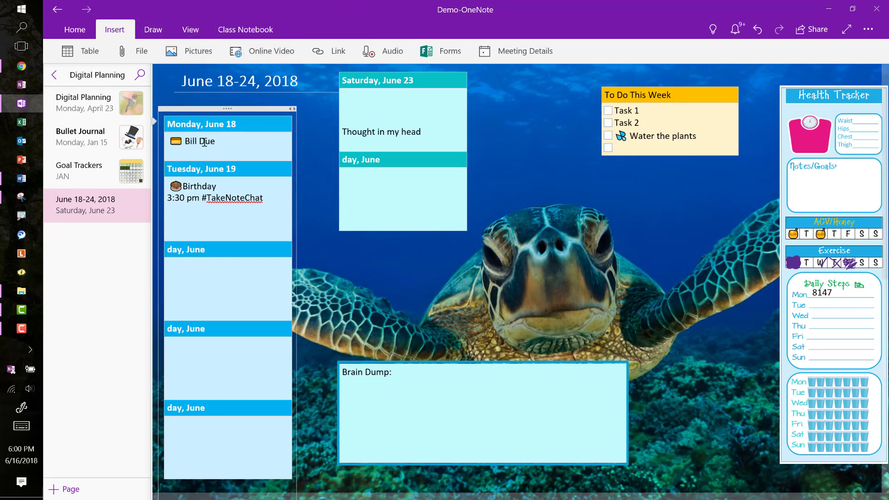
left_click(82, 207)
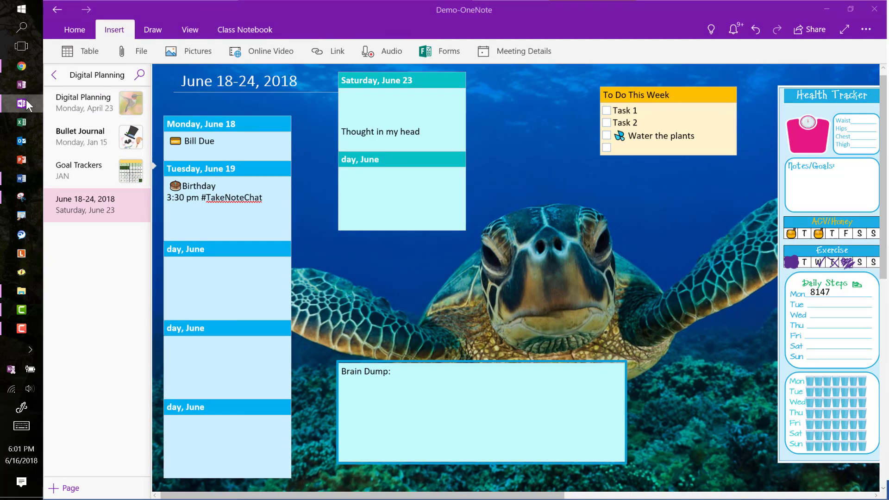
left_click(26, 99)
left_click(27, 99)
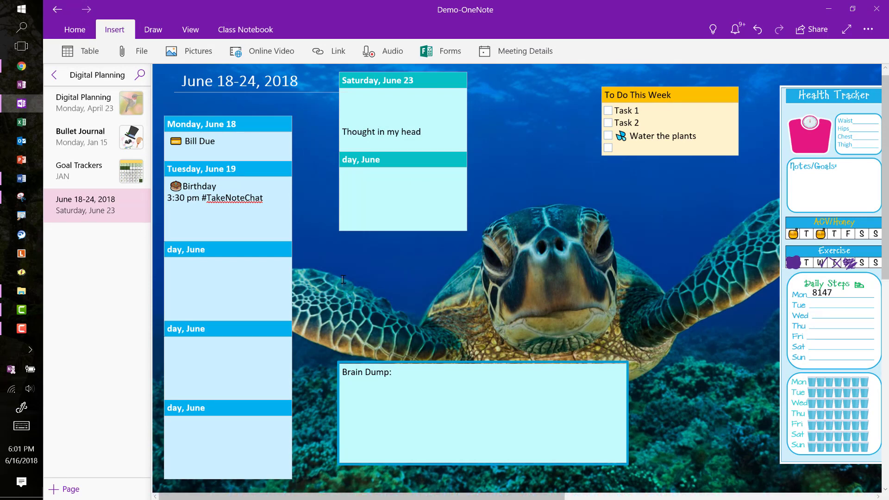
left_click(20, 105)
left_click(20, 105)
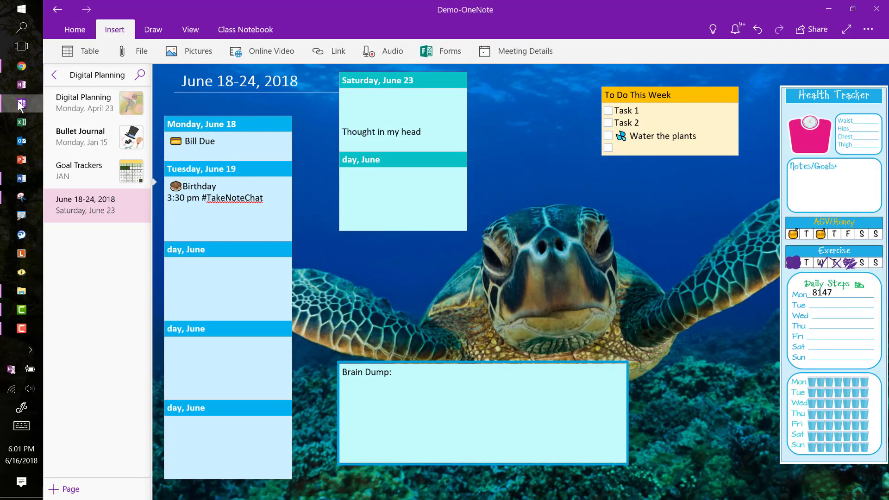
- Open the Stickers section of the Digital Planner notebook and copy the Vacation sticker
left_click(54, 75)
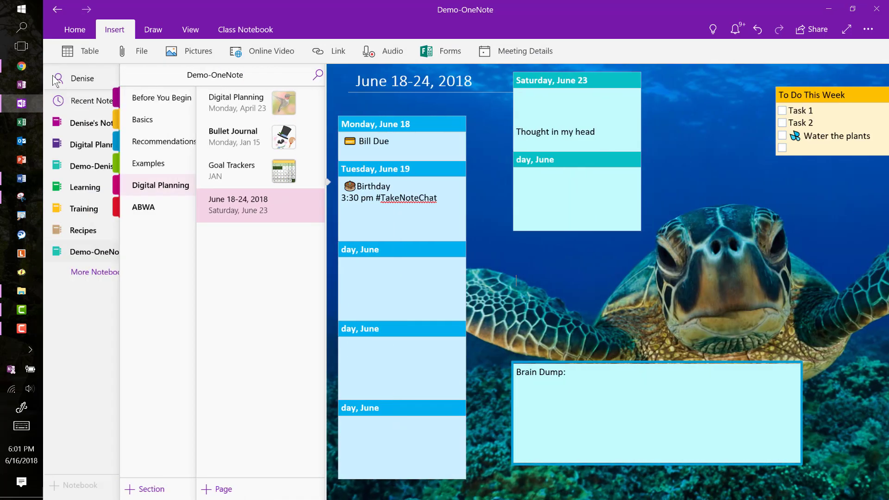
left_click(93, 146)
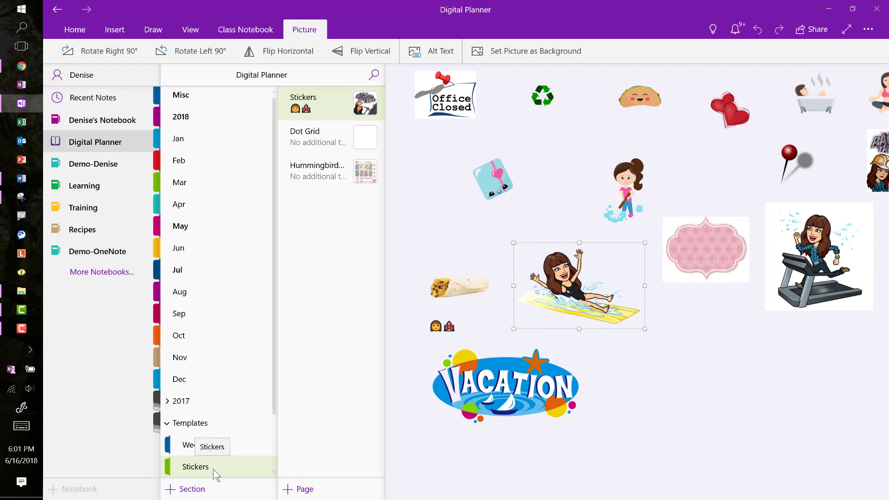
left_click(204, 466)
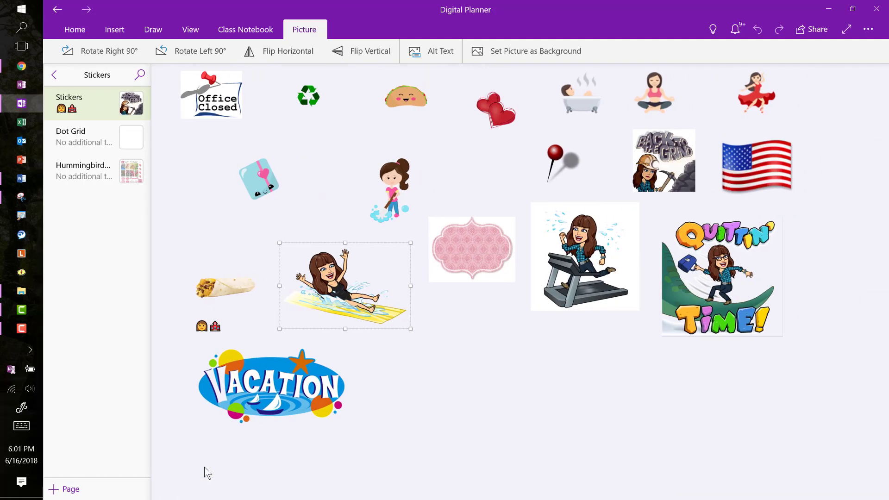
left_click(504, 373)
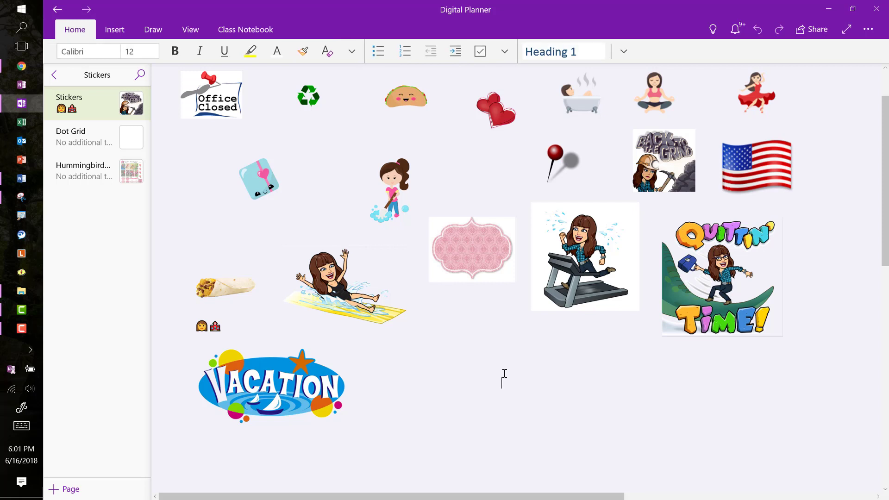
left_click(305, 370)
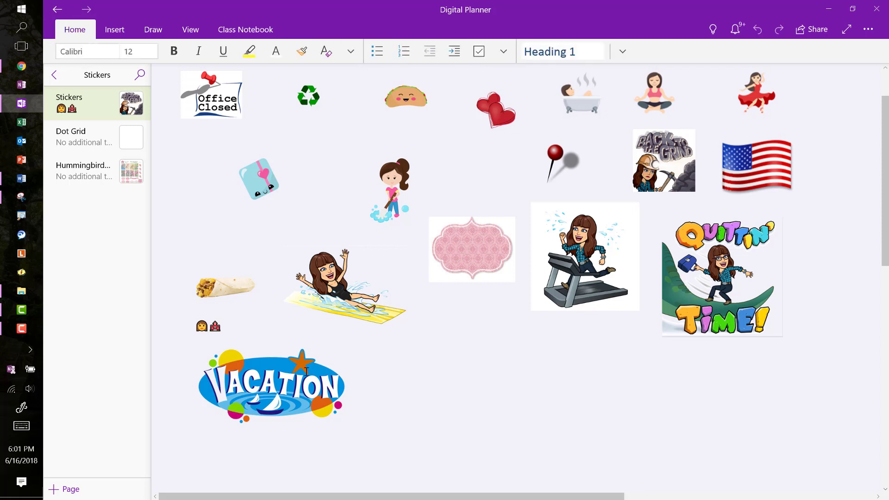
left_click(274, 366)
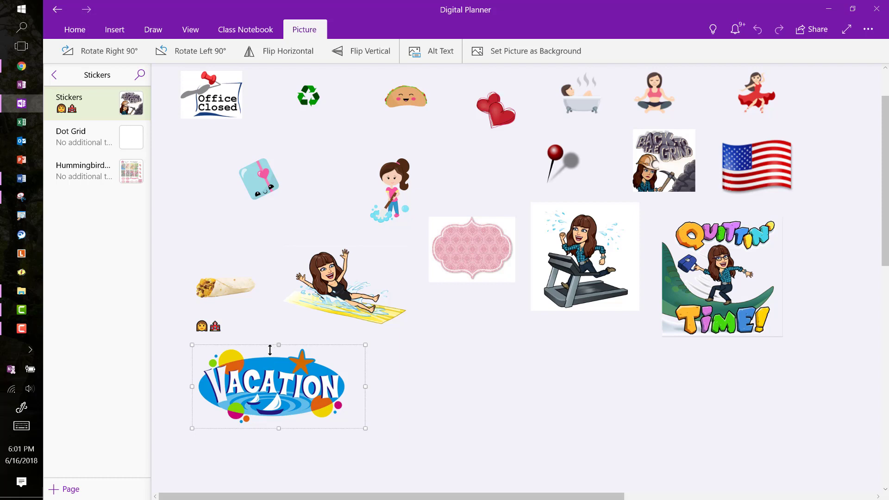
left_click(428, 398)
left_click(302, 386)
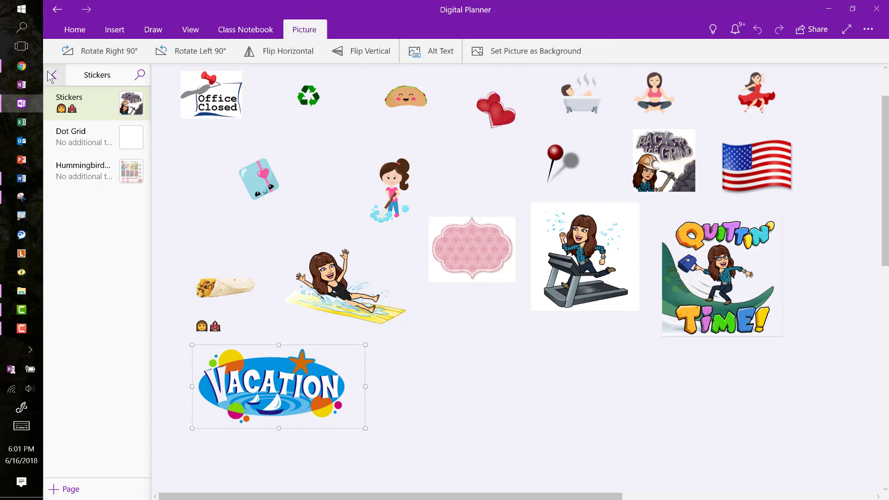
- Paste the Vacation sticker on the June 18-24, 2018 page, shrink it and place it over the right end of the last weekday header
left_click(58, 9)
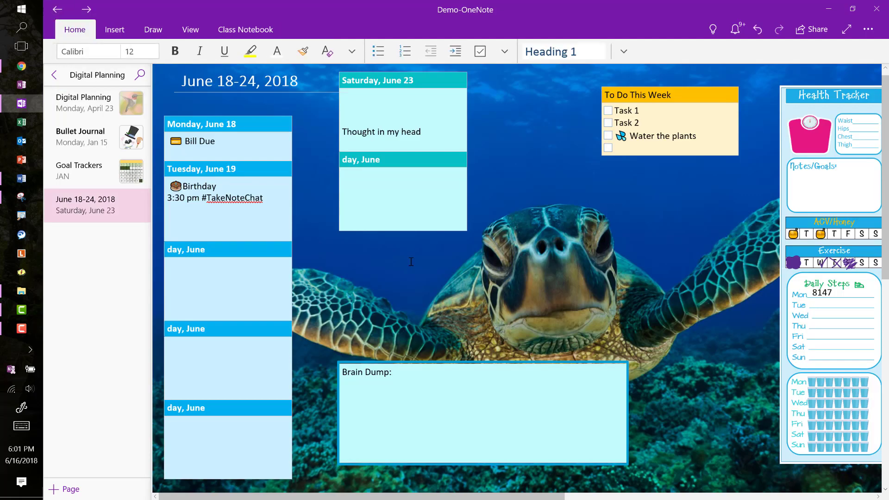
left_click(553, 256)
key("ctrl+v")
left_click_drag(615, 286, 410, 352)
left_click_drag(625, 300, 282, 406)
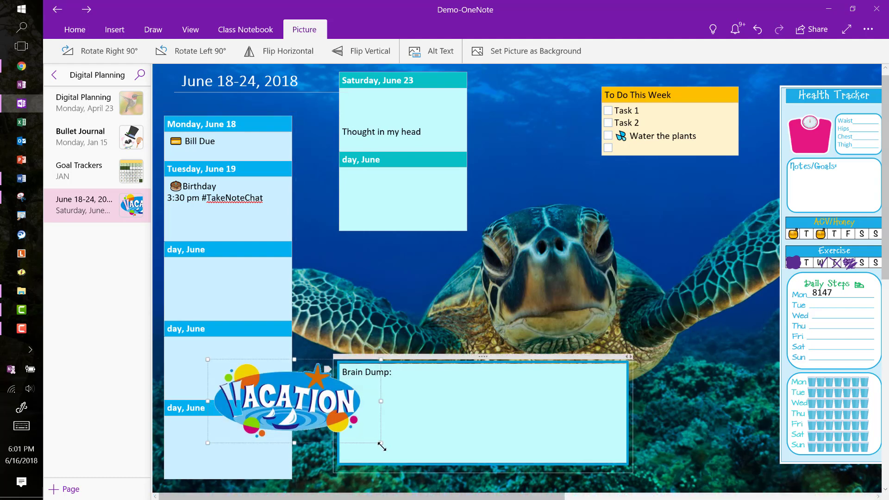
left_click_drag(380, 442, 304, 415)
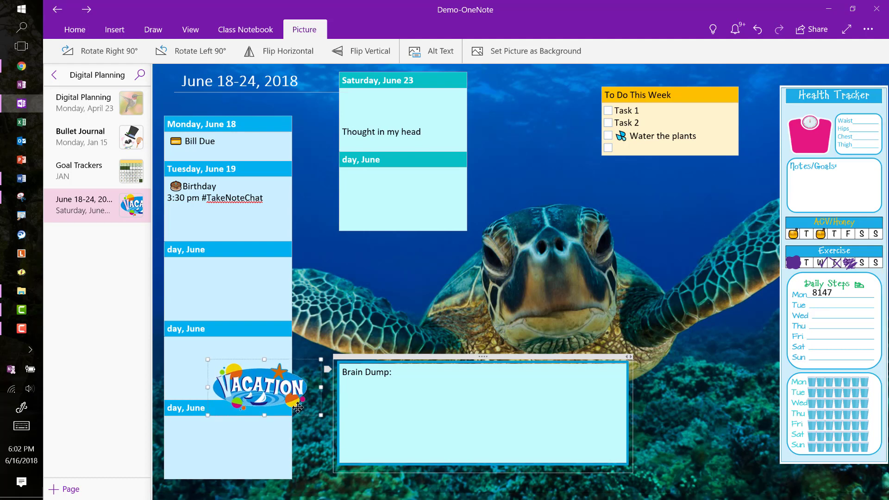
left_click_drag(266, 387, 266, 395)
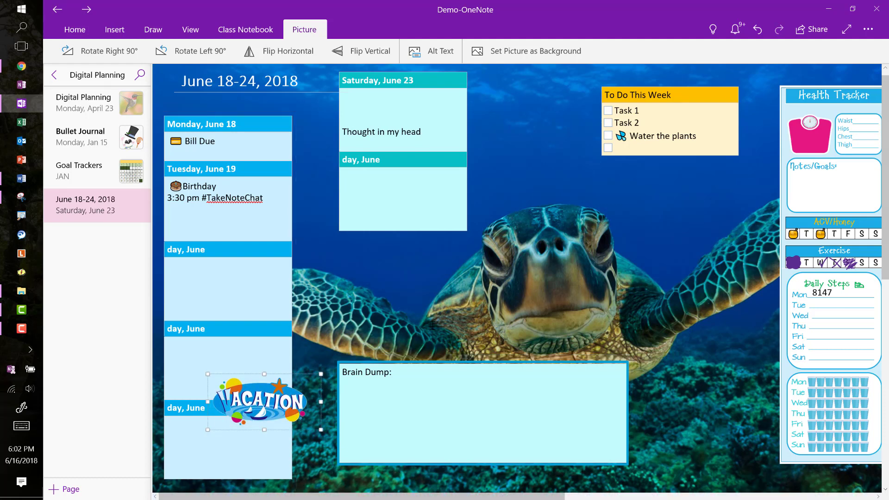
left_click(474, 316)
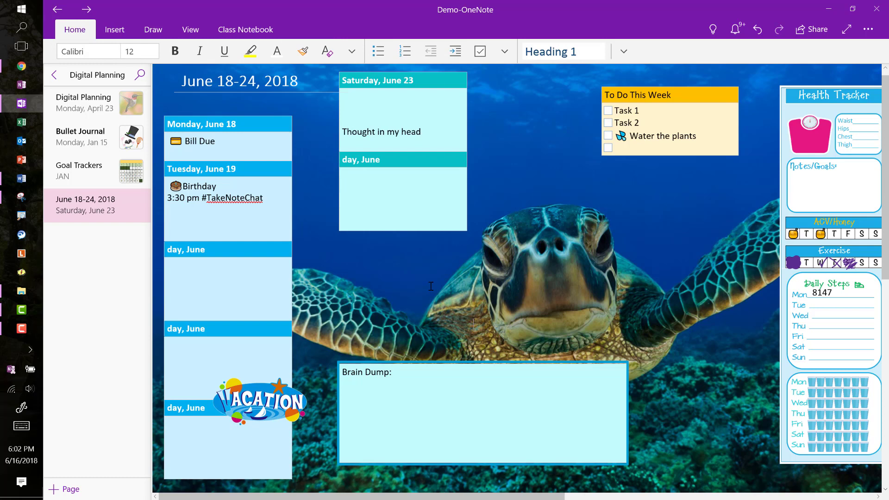
- Return to the Stickers page and copy the sticker of the woman sliding on the yellow board
left_click(57, 9)
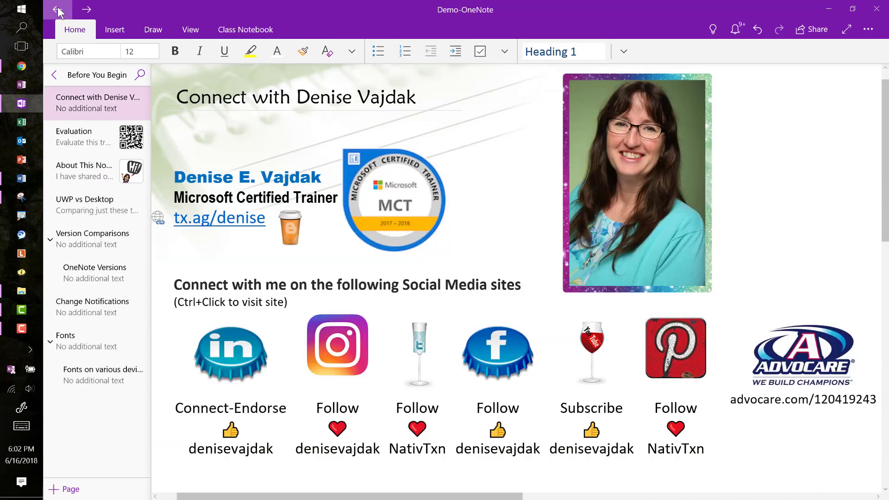
left_click(92, 13)
left_click(88, 11)
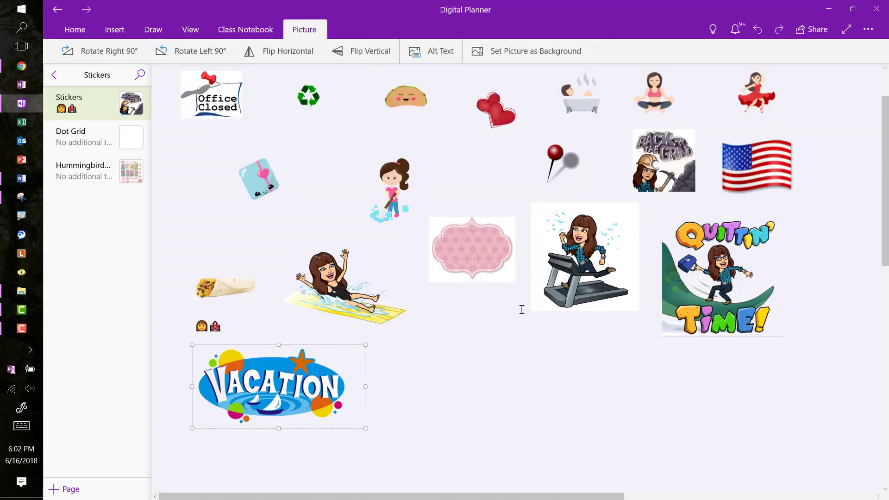
left_click(318, 286)
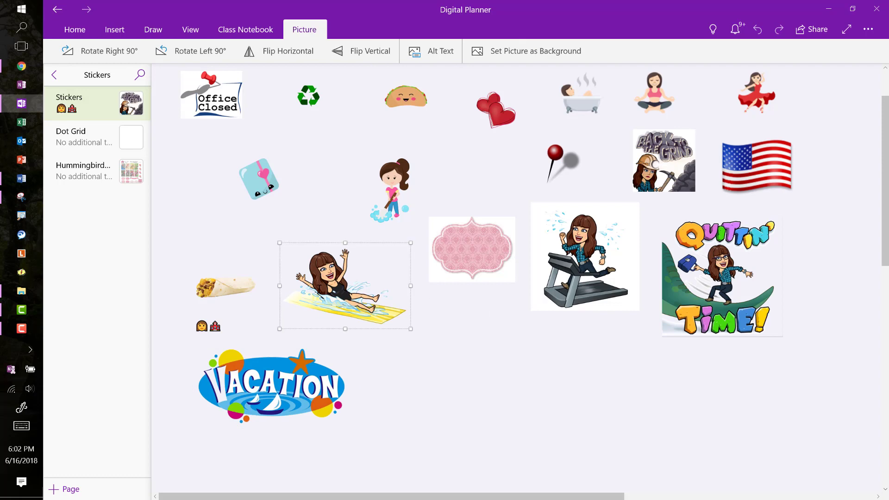
- Paste the water-slide sticker on the weekly page, shrink it and place it over the lower-right corner of the cell below Saturday
left_click(57, 9)
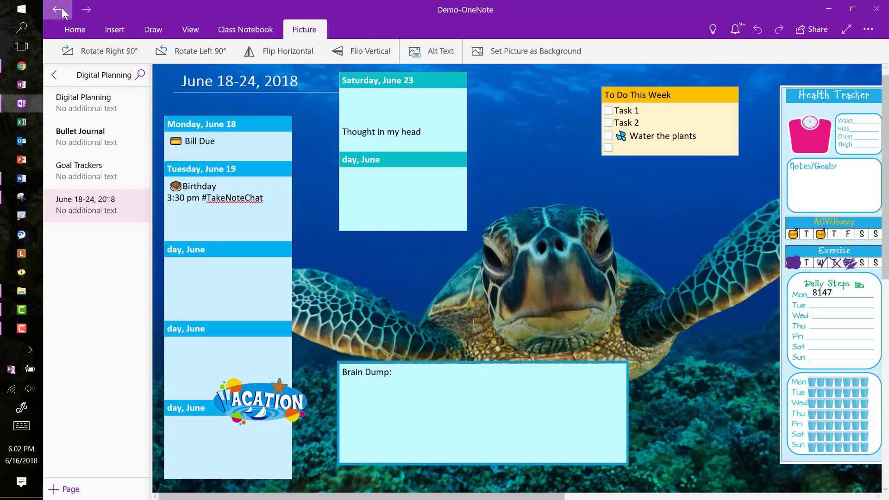
key("ctrl+v")
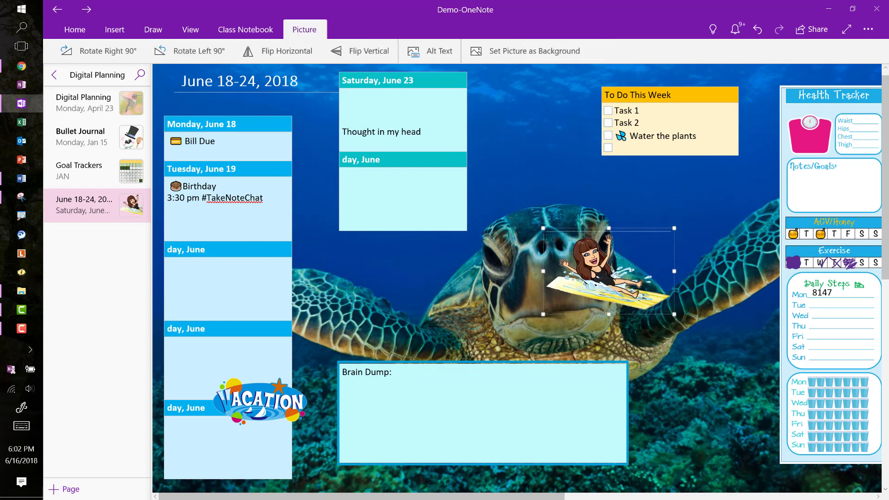
left_click_drag(601, 276, 495, 220)
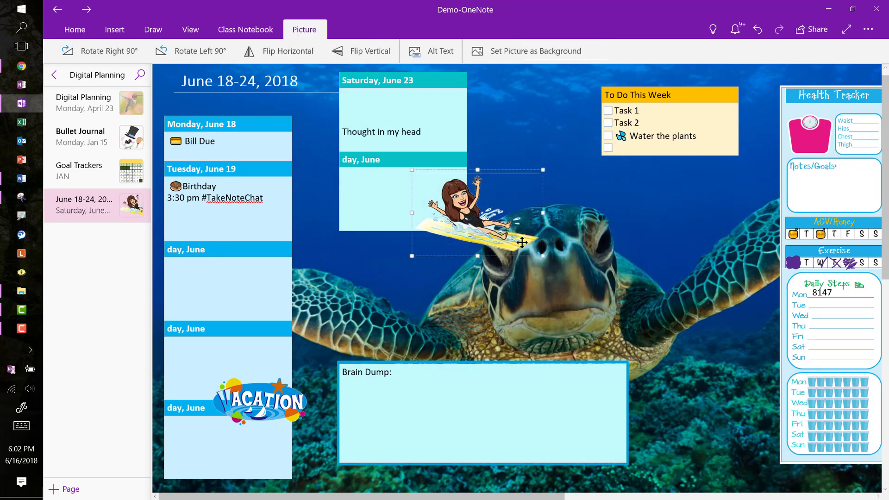
left_click_drag(543, 255, 503, 227)
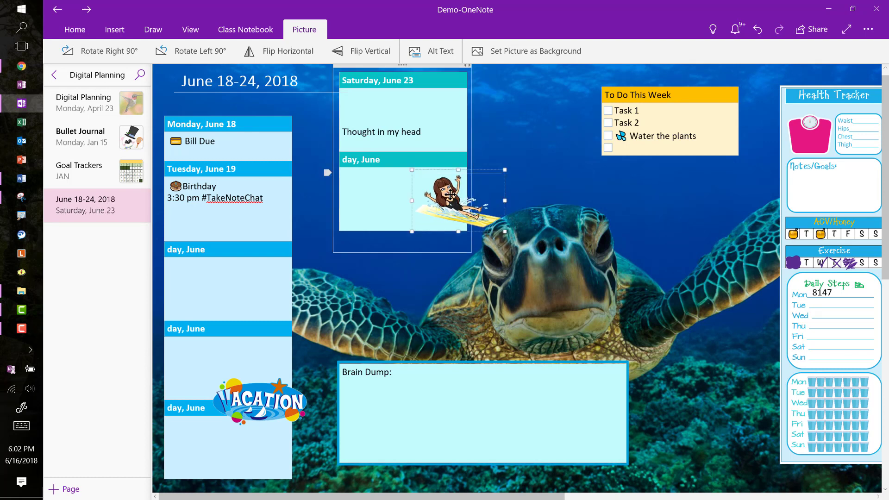
left_click_drag(453, 190, 449, 202)
left_click(593, 174)
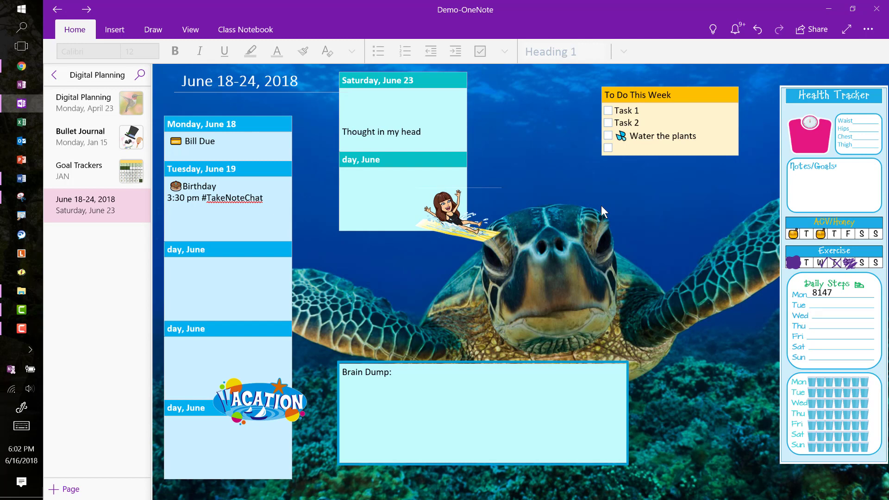
- Insert the picture Realistic_Fish_Blue_and_Yellow_PNG_Clipart-444.png from the 000 Demo folder into the weekly page
left_click(385, 274)
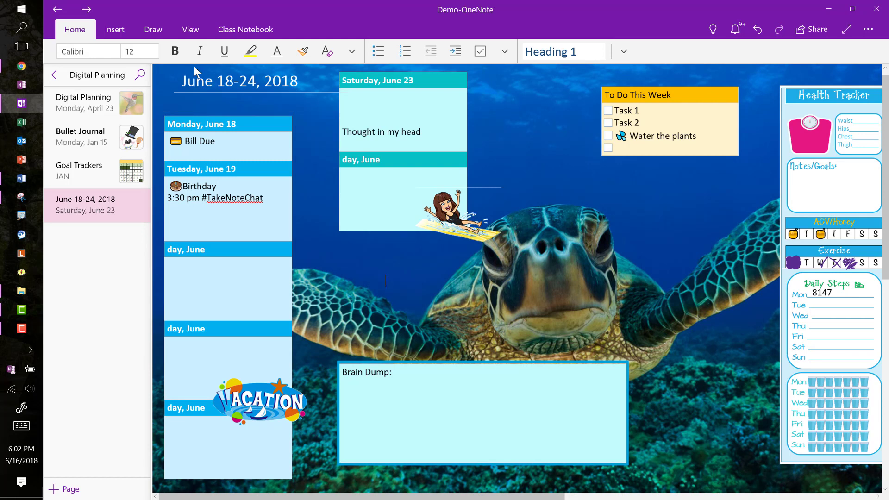
left_click(115, 32)
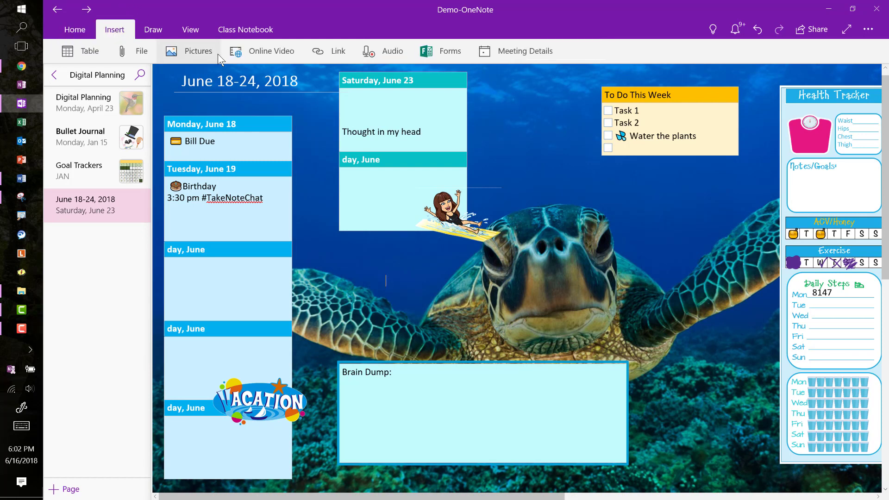
left_click(187, 51)
left_click(187, 76)
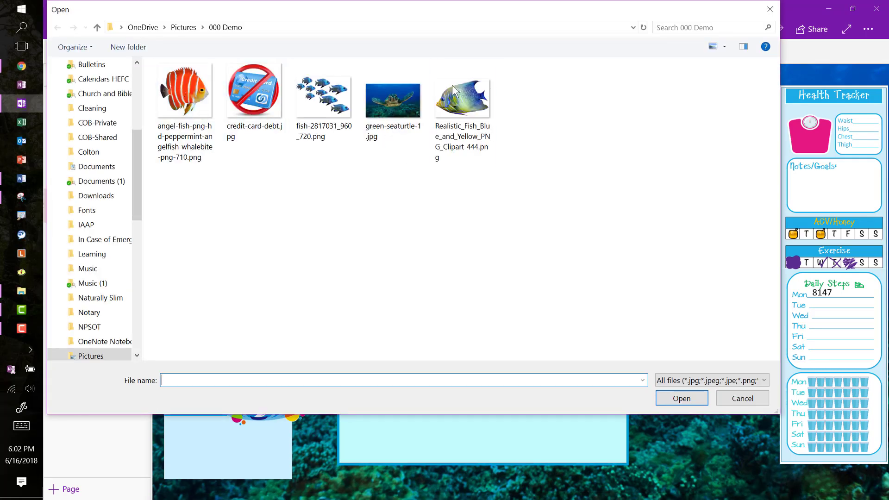
left_click(452, 85)
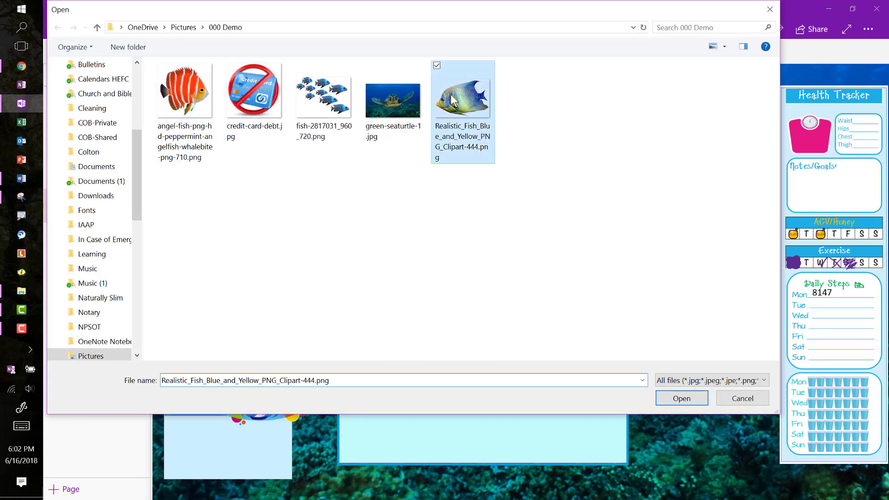
left_click(689, 398)
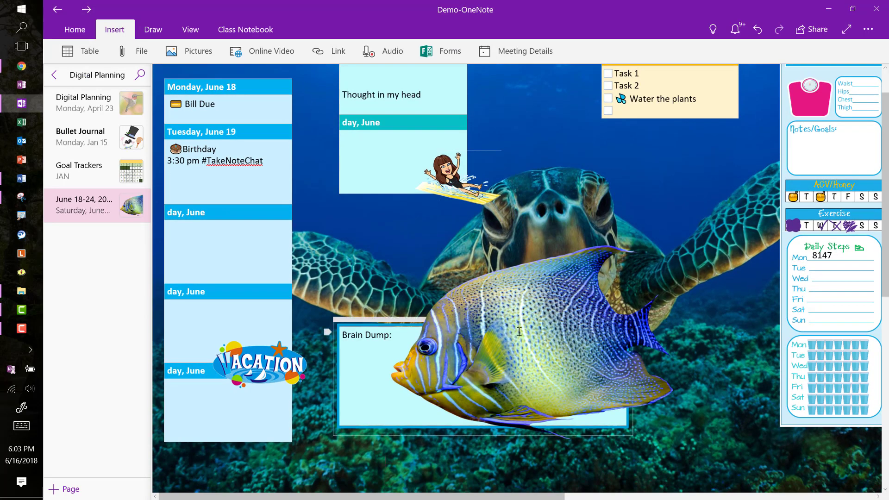
- Shrink the blue and yellow fish and place it over the lower-right corner of the Tuesday, June 19 cell
left_click(519, 331)
left_click_drag(582, 402, 670, 316)
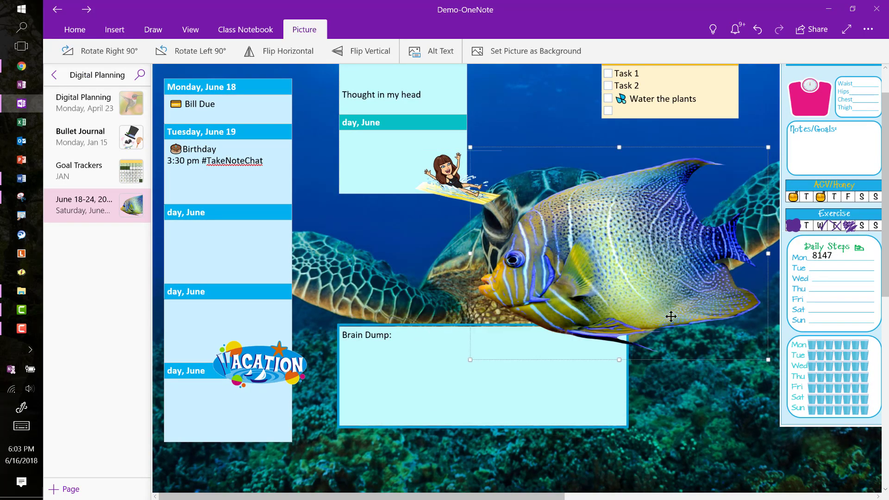
left_click_drag(766, 359, 573, 216)
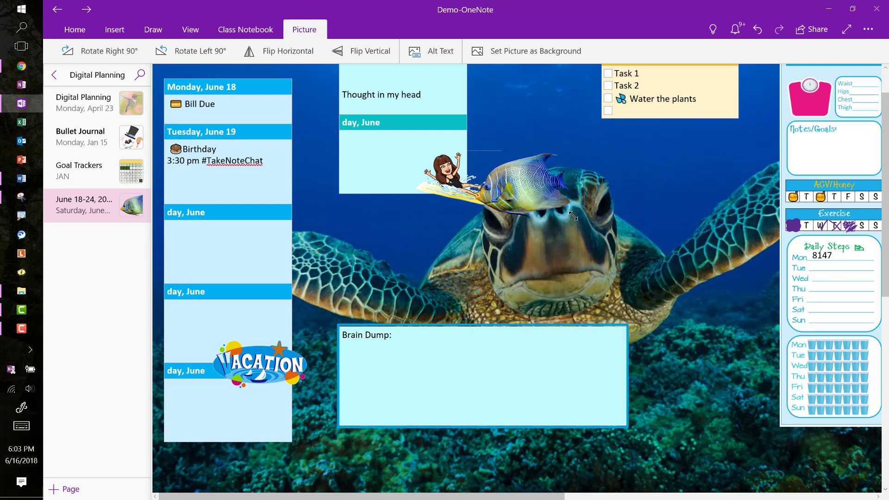
left_click_drag(536, 185, 331, 188)
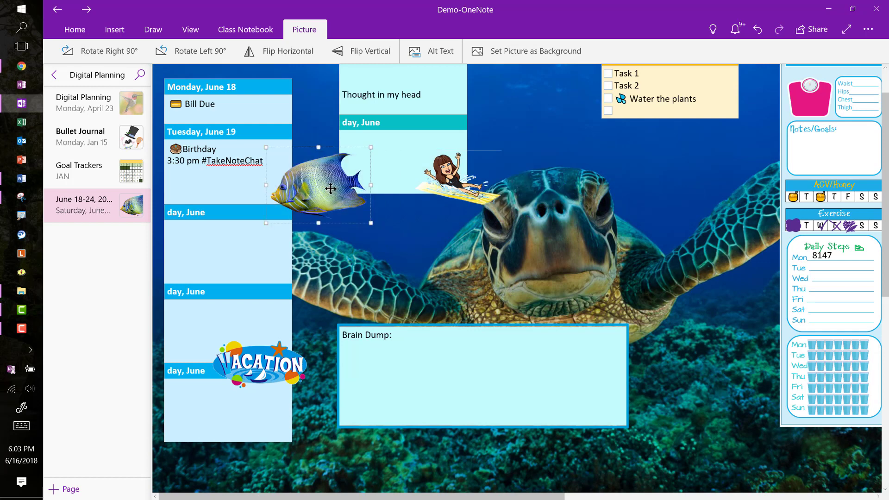
- Insert the school-of-fish picture fish-2817031_960_720.png from file beside the turtle's head
left_click(634, 229)
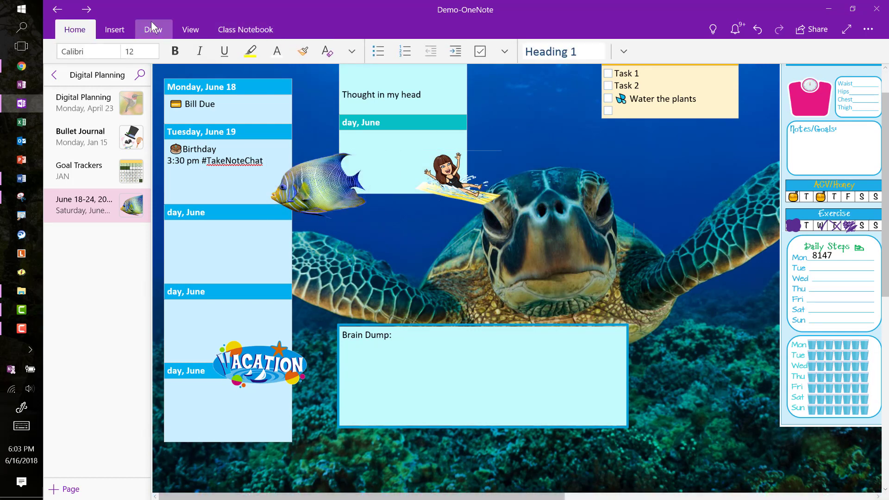
left_click(114, 29)
left_click(206, 53)
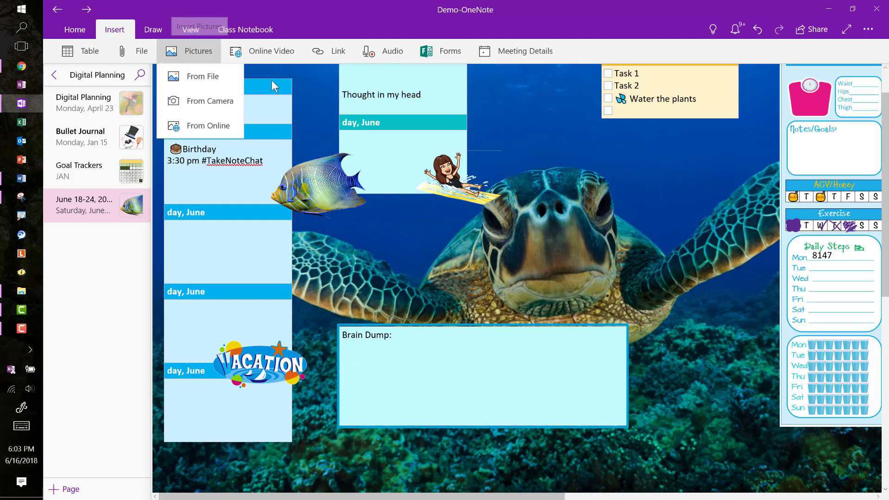
left_click(204, 76)
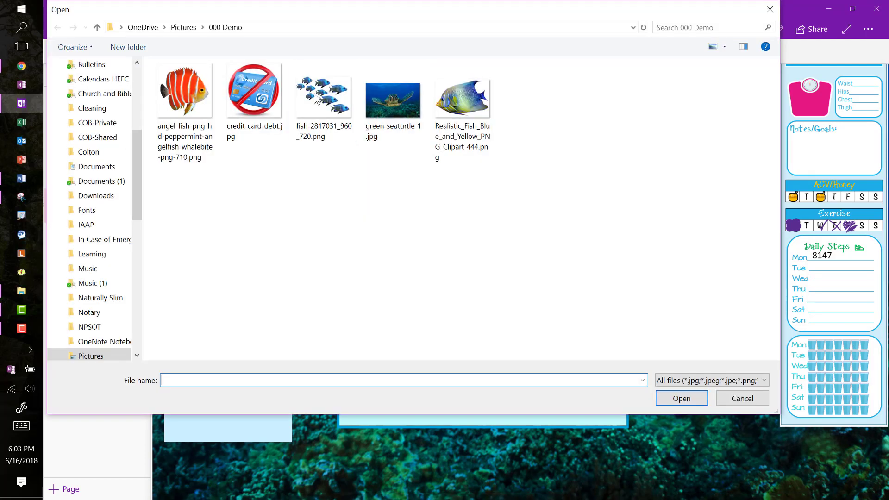
left_click(304, 93)
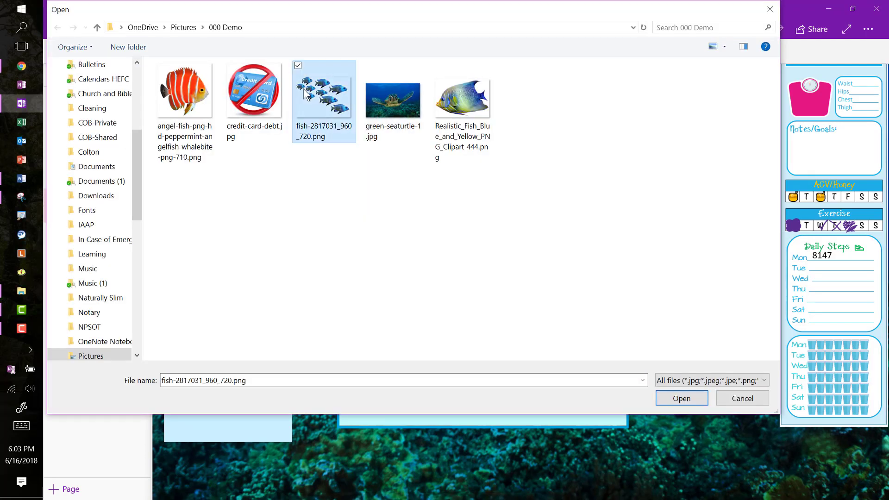
double_click(304, 93)
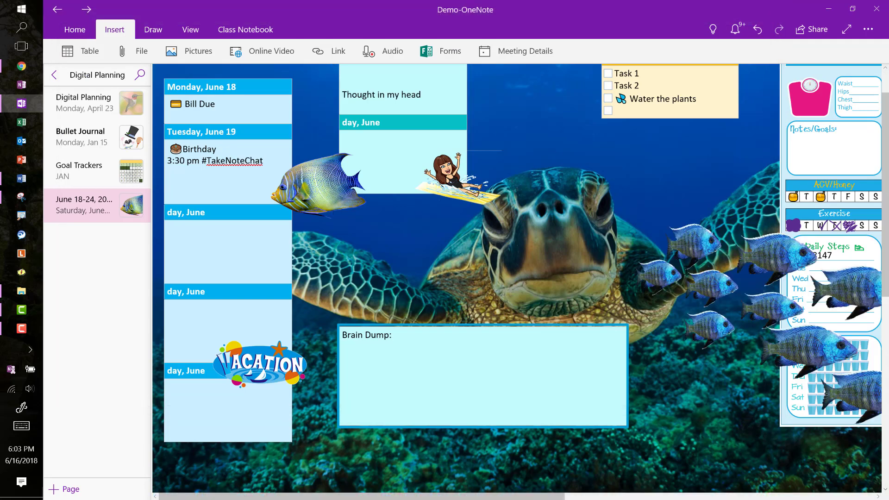
- Shrink the school of fish and place it just below the To Do This Week list, between the turtle and the Health Tracker
left_click(683, 233)
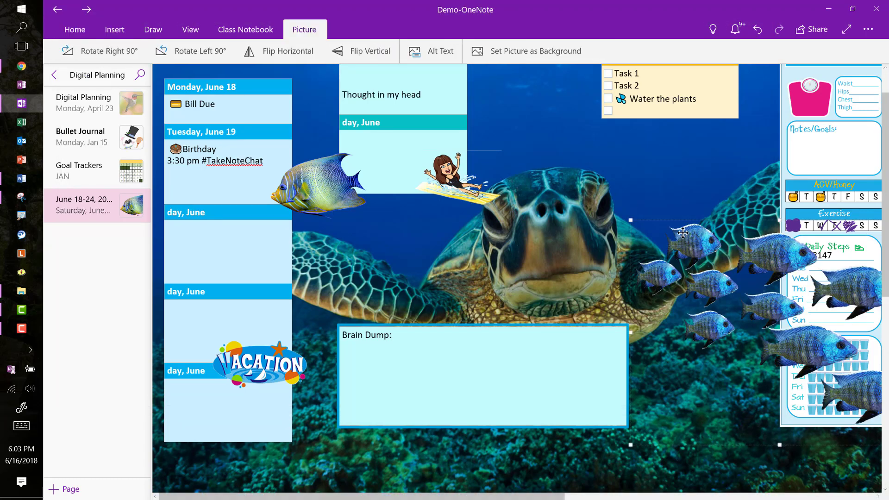
left_click_drag(629, 217, 700, 122)
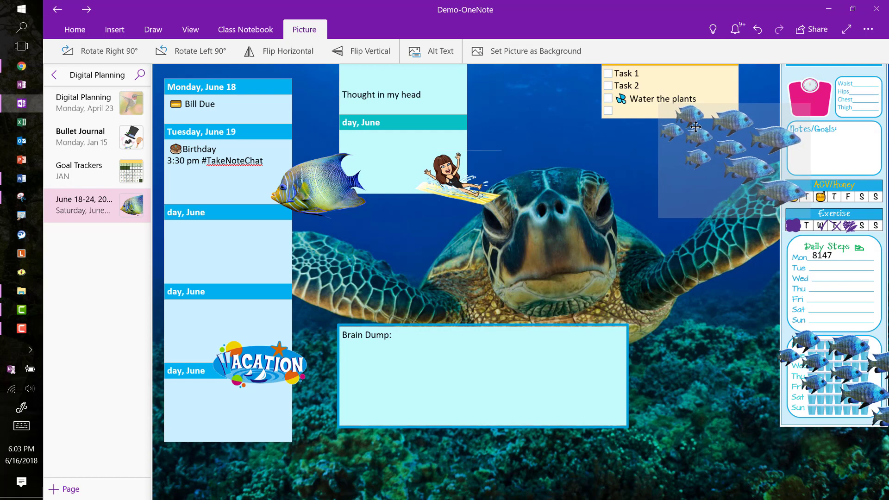
left_click_drag(695, 127, 685, 127)
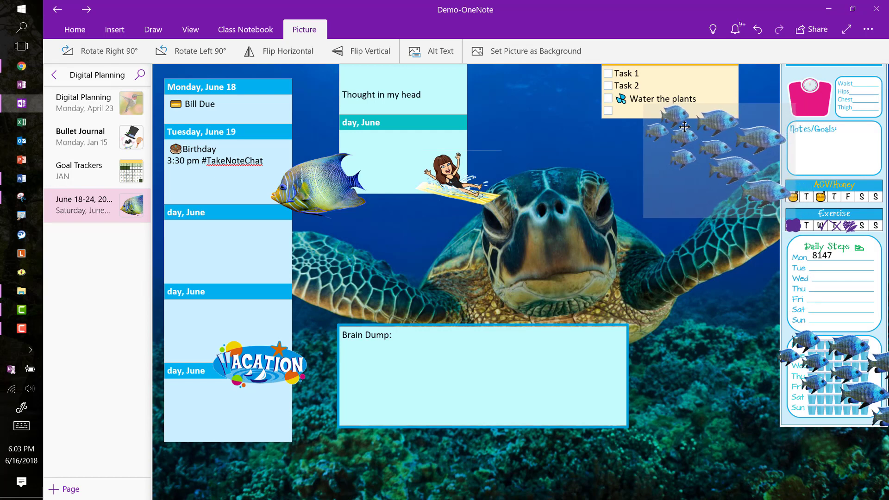
key("ctrl+z")
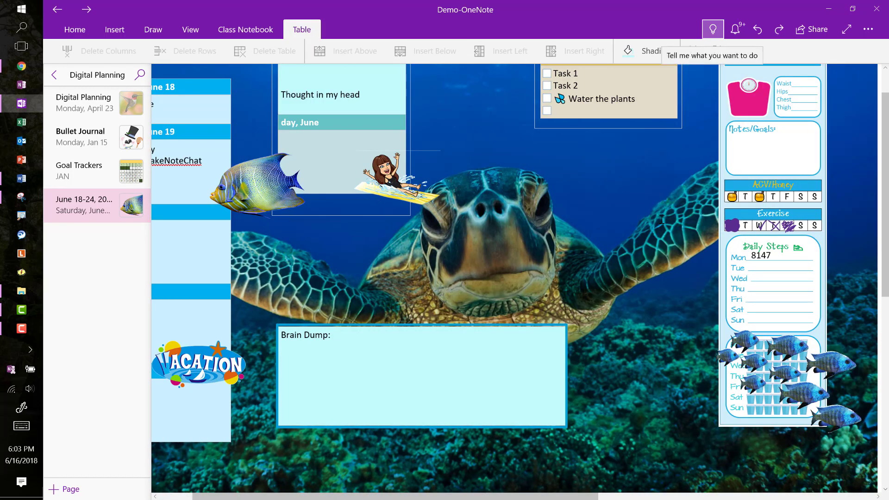
left_click(795, 343)
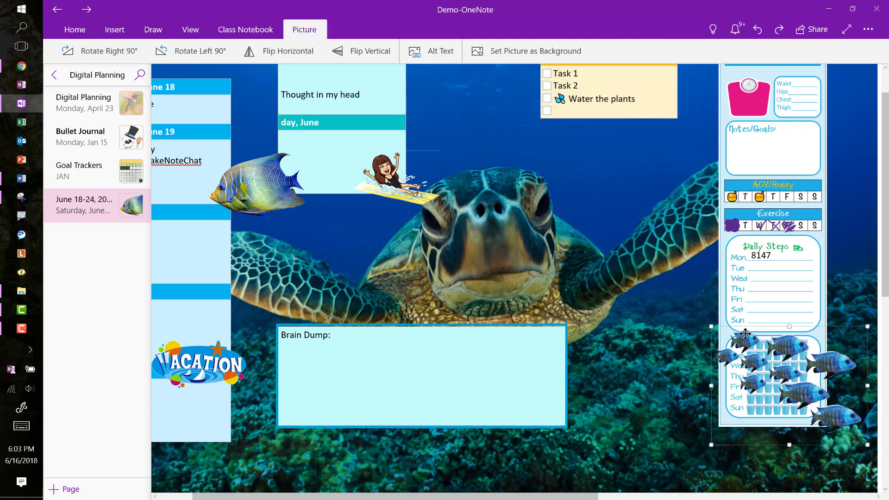
left_click_drag(746, 326, 607, 112)
- Insert the orange-striped angelfish picture angel-fish-png-hd-peppermint-angelfish-whalebite-png-710.png from file onto the page
left_click(629, 282)
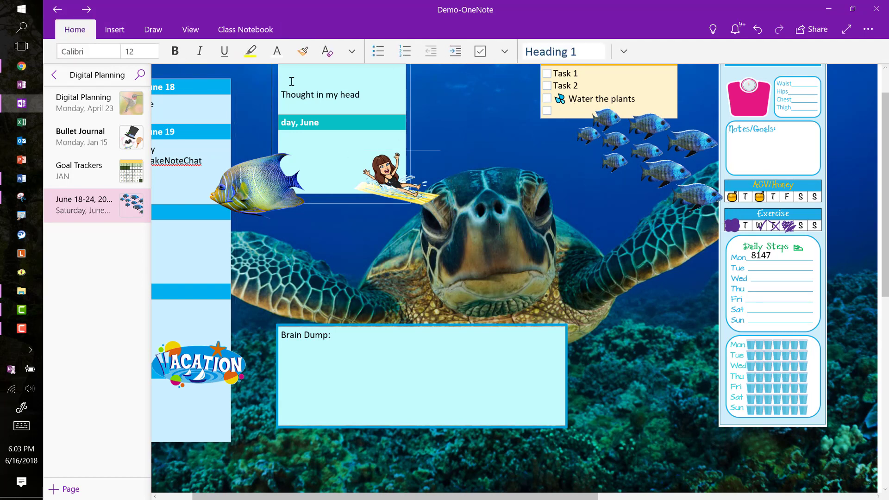
left_click(107, 29)
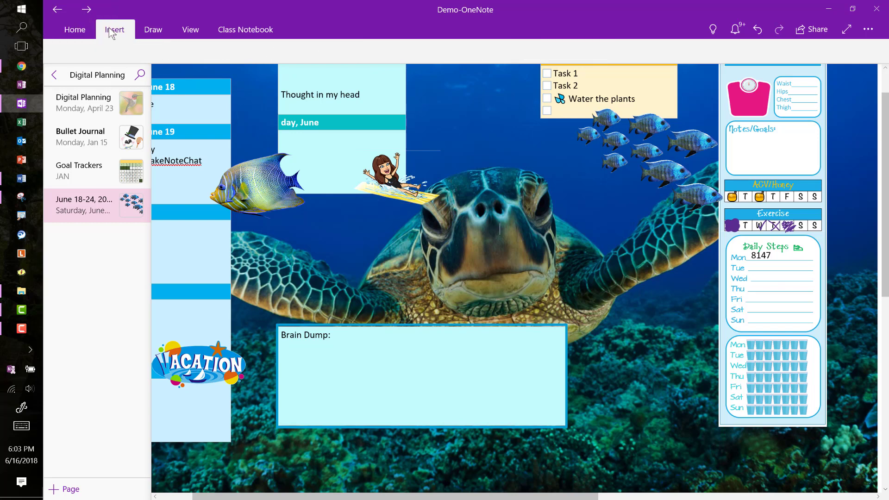
left_click(194, 52)
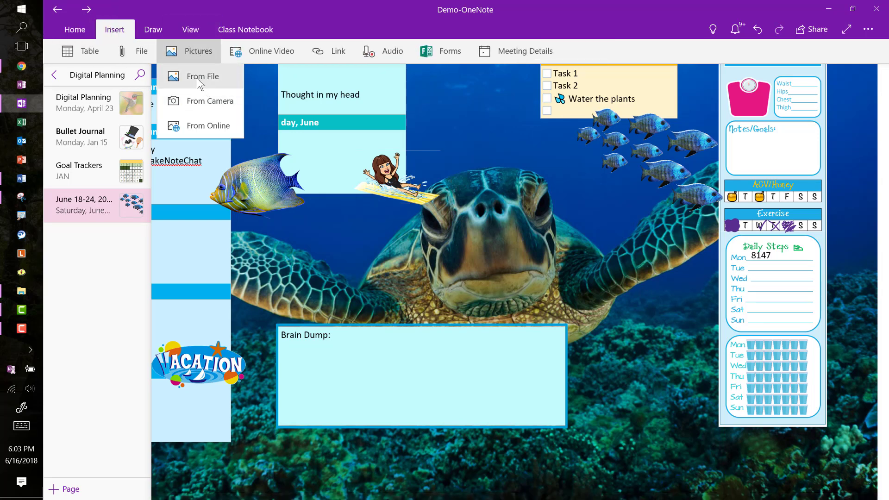
left_click(196, 76)
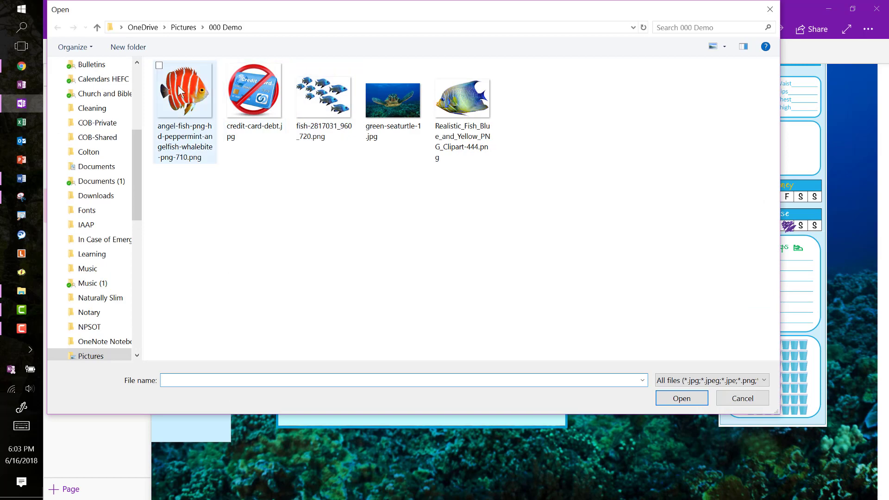
double_click(185, 87)
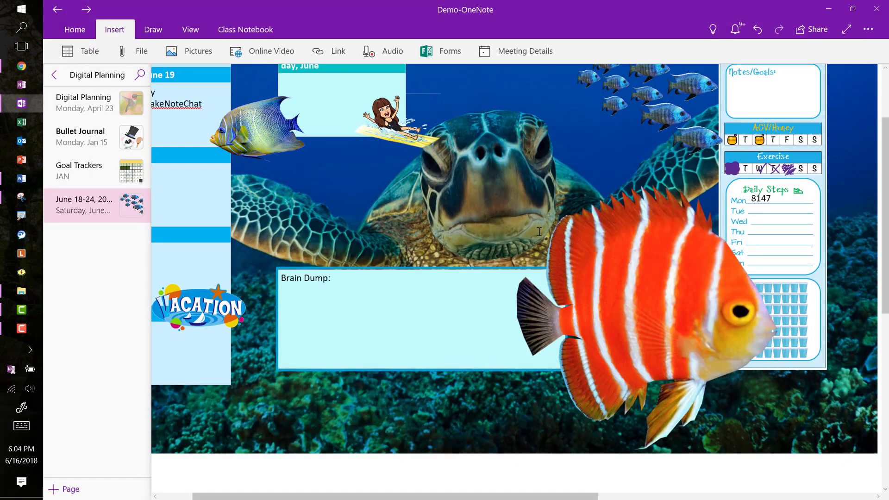
- Shrink the orange-striped angelfish and place it over the upper-right corner of the Brain Dump box
left_click(669, 287)
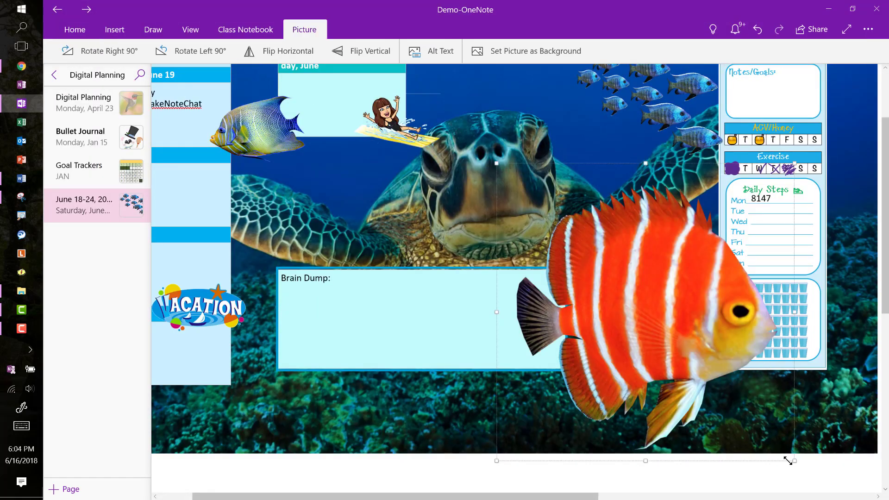
left_click_drag(794, 459, 594, 271)
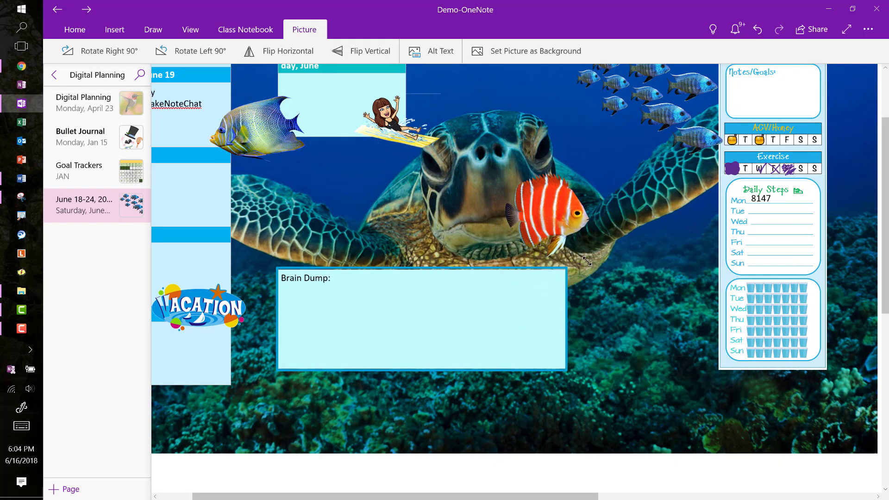
left_click_drag(568, 224, 581, 256)
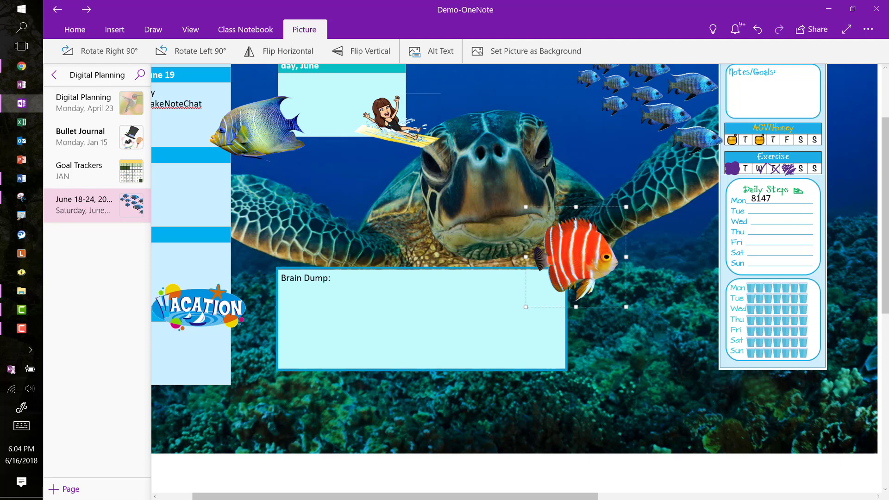
- Flip the orange-striped angelfish horizontally so it faces the Brain Dump box
left_click(294, 52)
left_click_drag(588, 261, 588, 261)
left_click(647, 326)
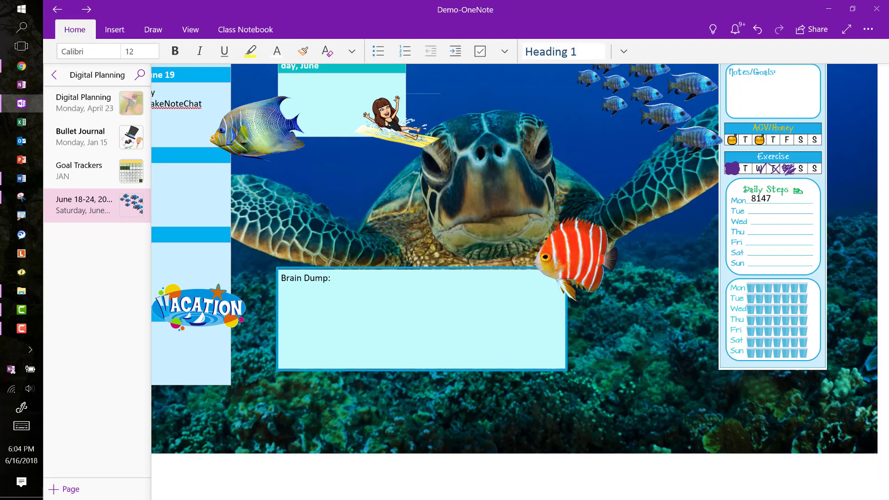
- Add a note with a running shoe emoji and the text "6000+ steps" beside the cell below Tuesday's
scroll(647, 327, "up", 2)
scroll(647, 327, "left", 2)
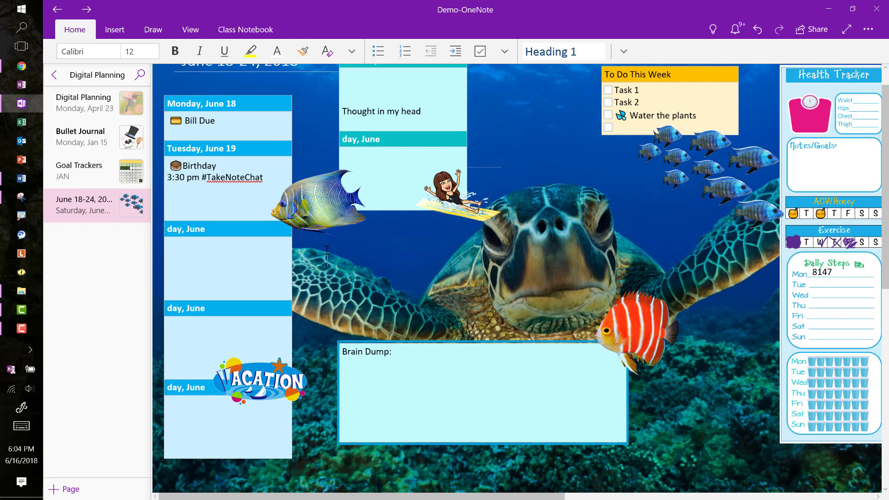
left_click(22, 425)
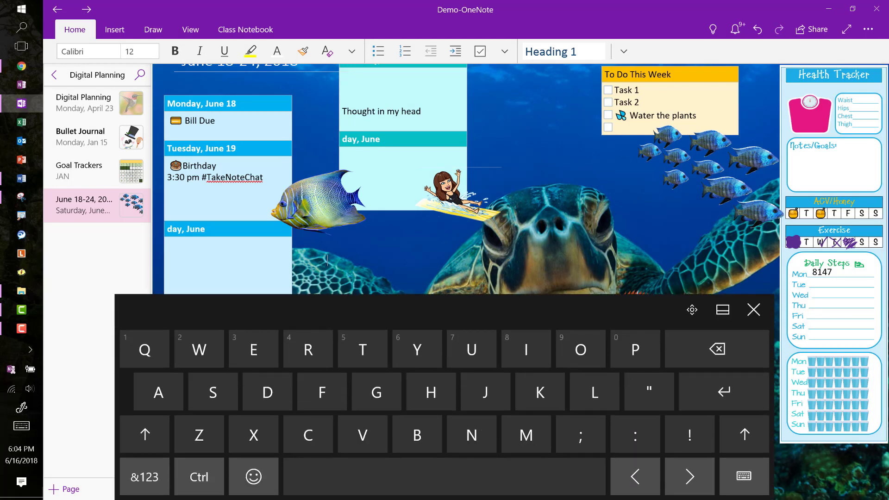
left_click(250, 477)
type("👟")
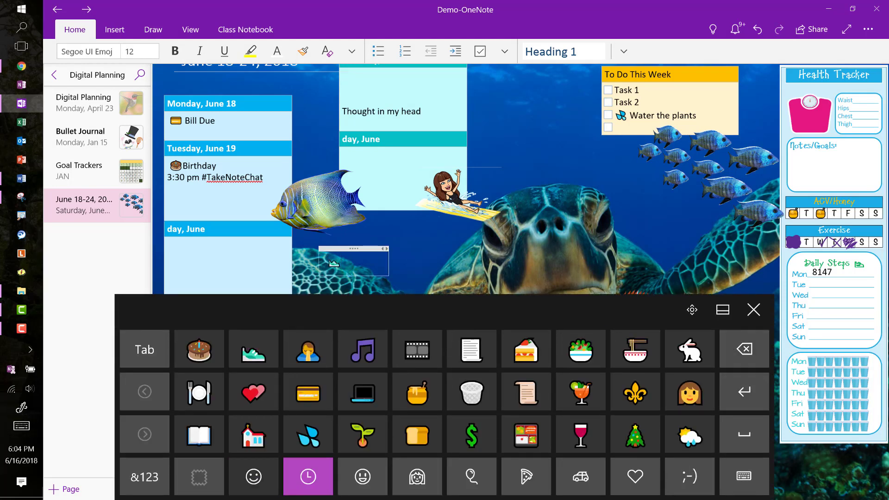
type("600")
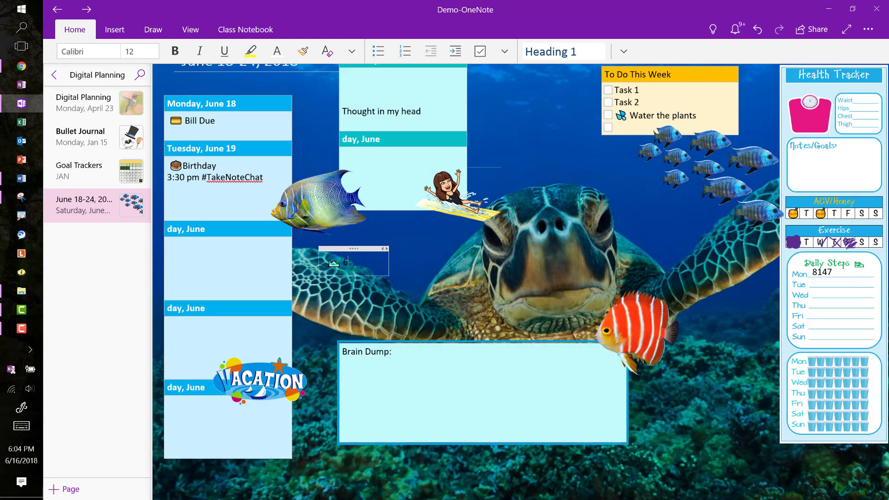
type("0")
type("+ sp")
type("eps")
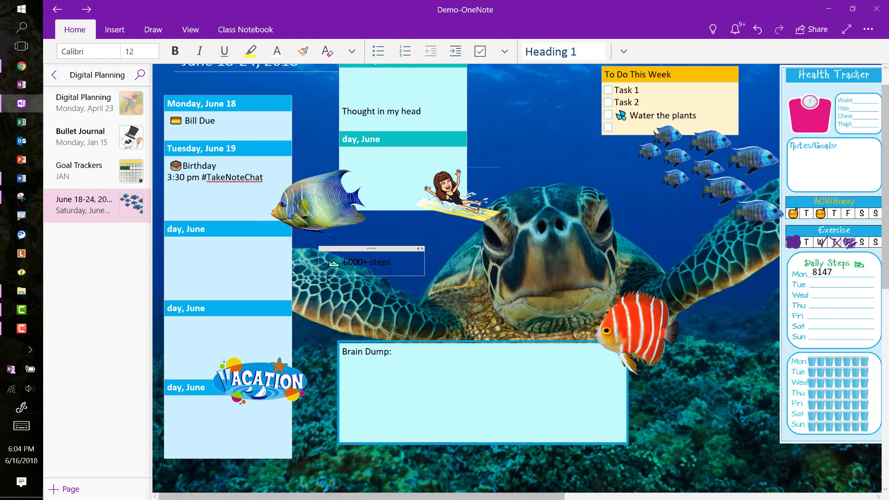
- Format the "6000+ steps" note in bold white text
left_click(361, 249)
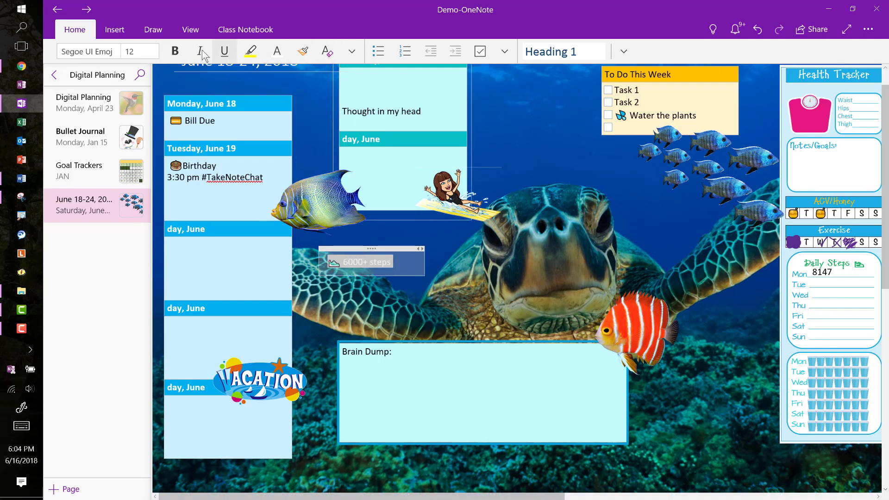
left_click(175, 51)
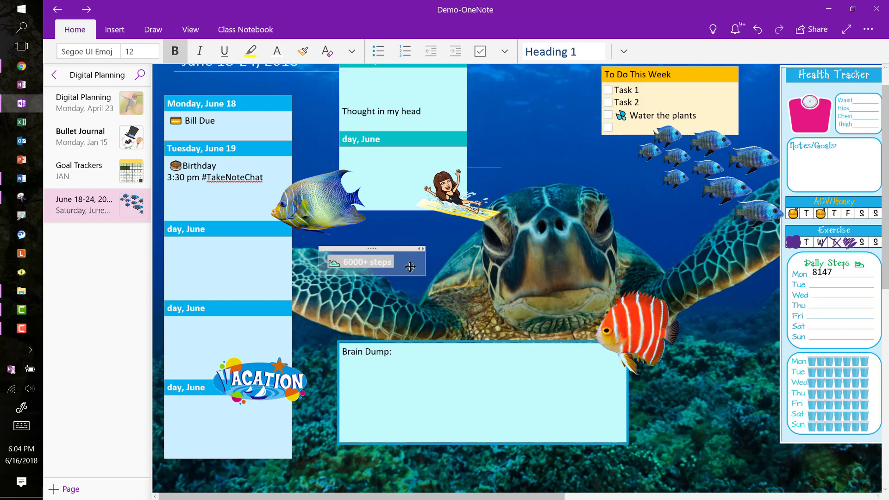
left_click(396, 263)
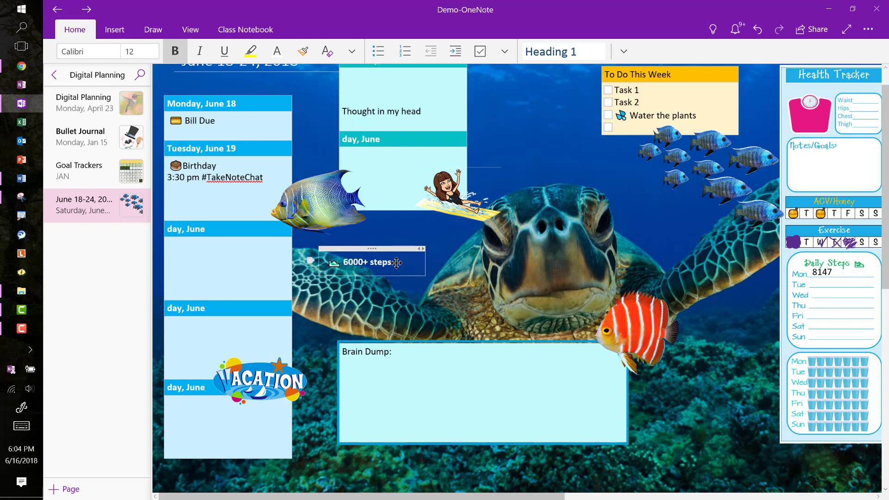
- Add a second line with a bento box emoji and the text "No-spend lunch" below "6000+ steps" in the note
key("Return")
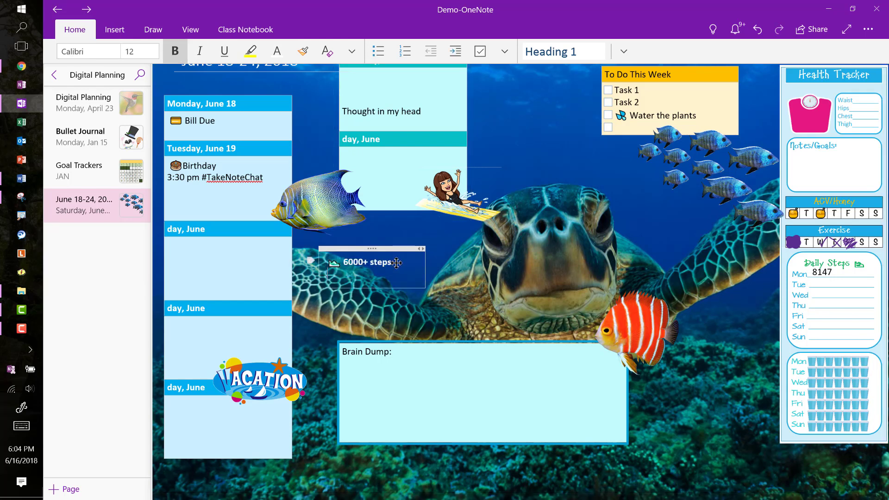
left_click(21, 425)
left_click(254, 477)
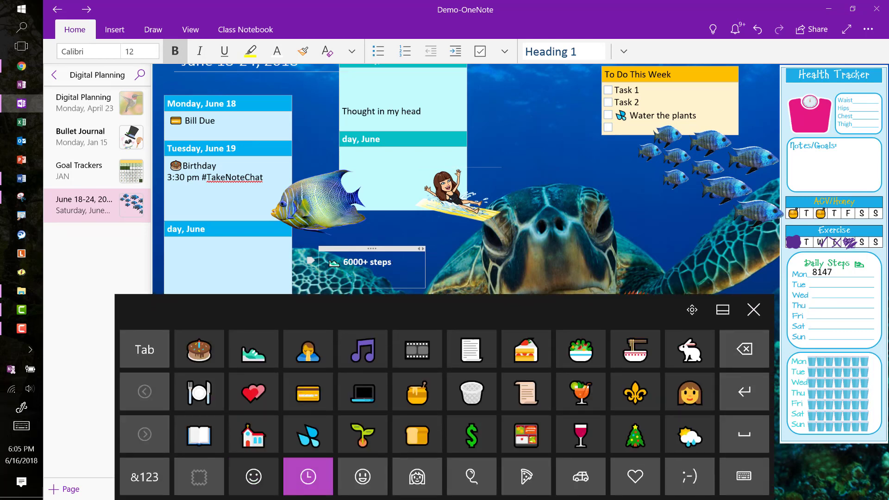
left_click(527, 434)
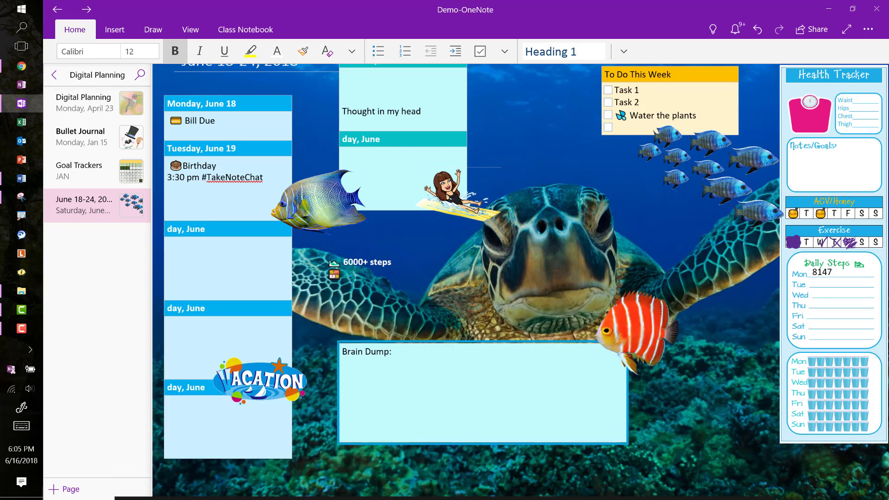
type("No")
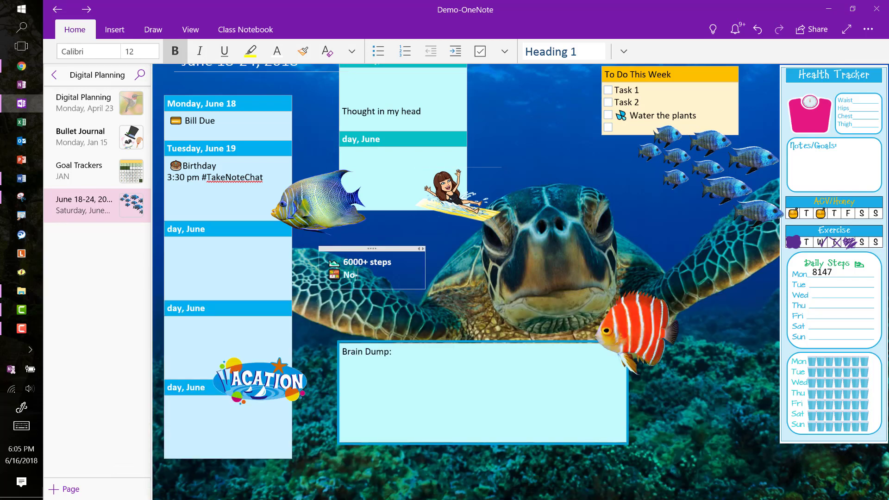
type("-spend lunch")
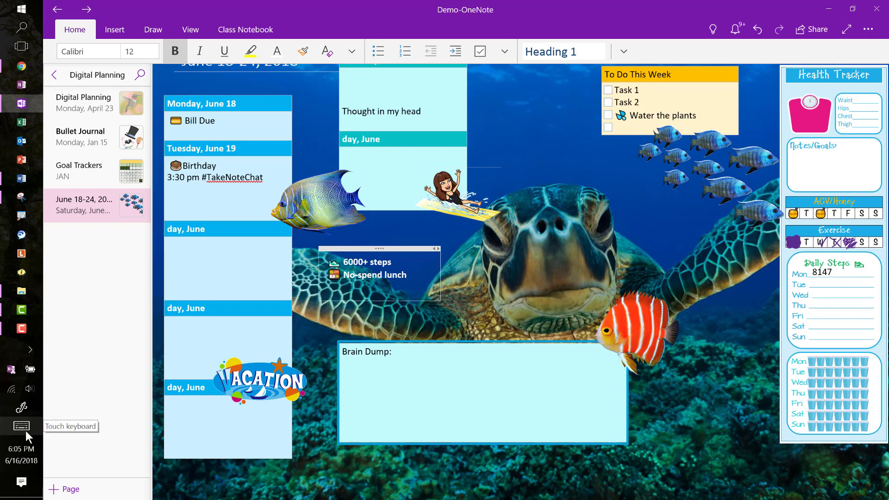
- Add a line with a water droplets emoji and the text "8 glasses of water" below "No-spend lunch"
left_click(22, 425)
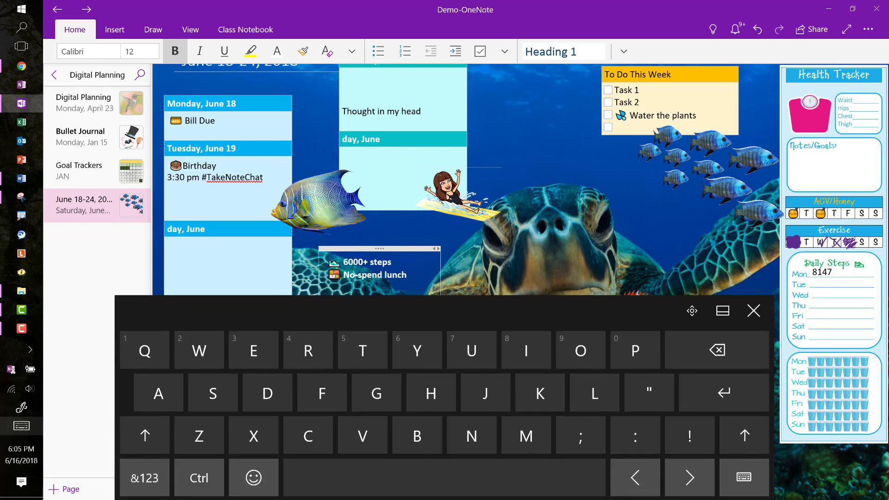
left_click(252, 476)
type("💦")
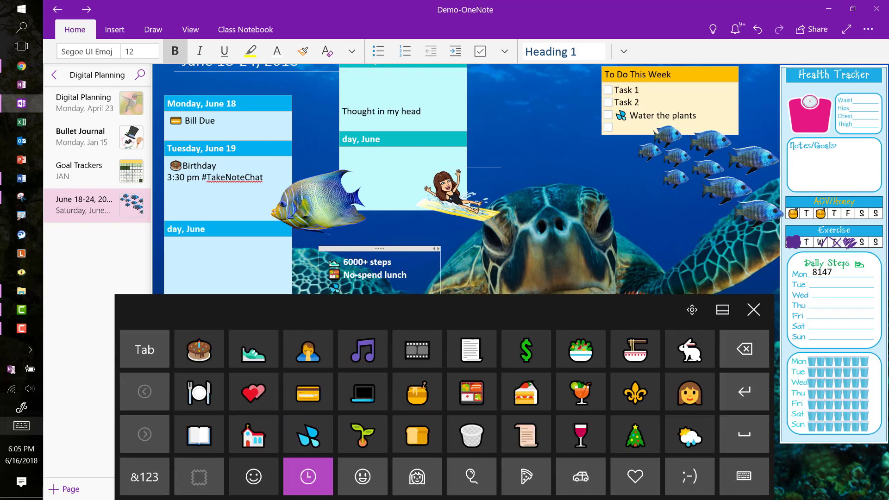
left_click(753, 309)
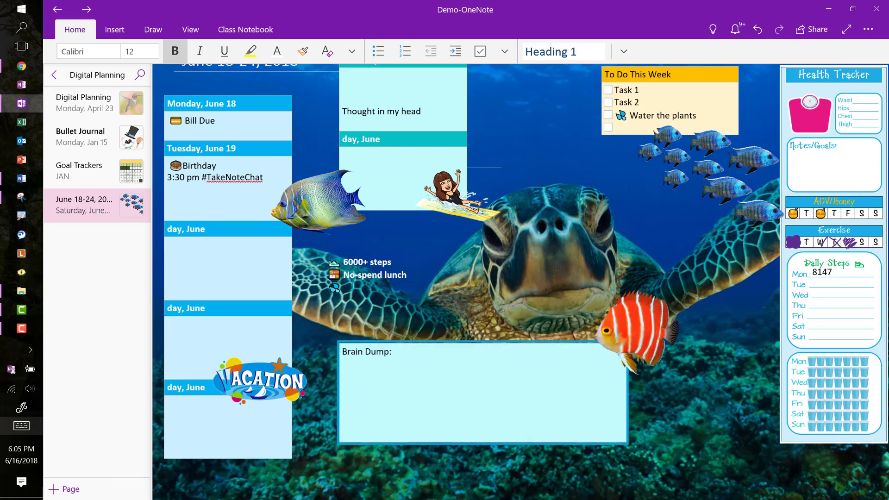
type("8 glas")
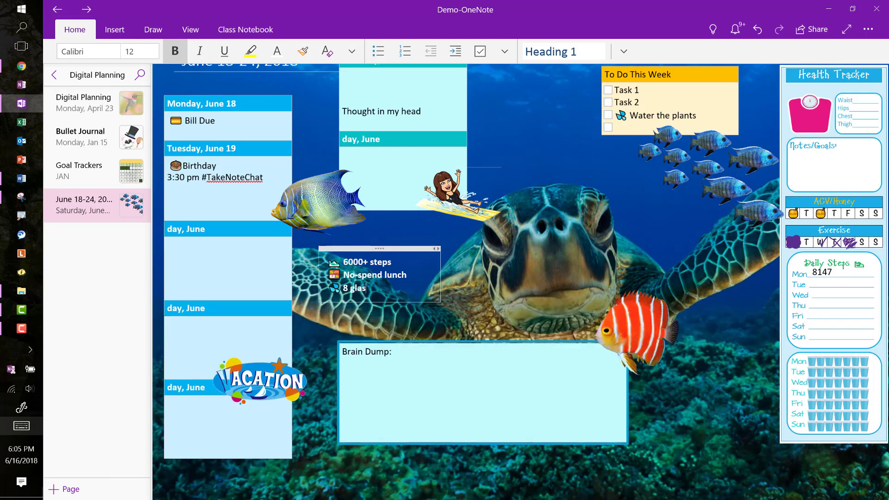
type("ses of water")
- Add a line with a wastebasket emoji and the text "Declutter" below "8 glasses of water"
key("Return")
left_click(21, 425)
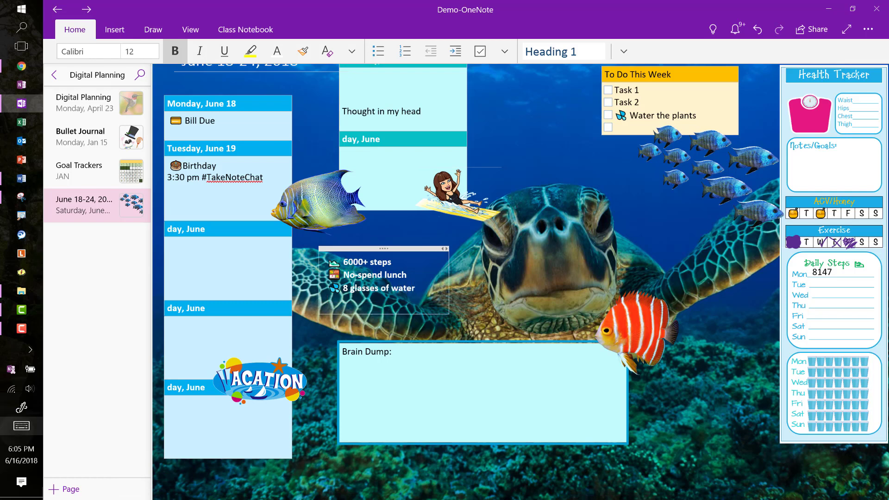
left_click(252, 476)
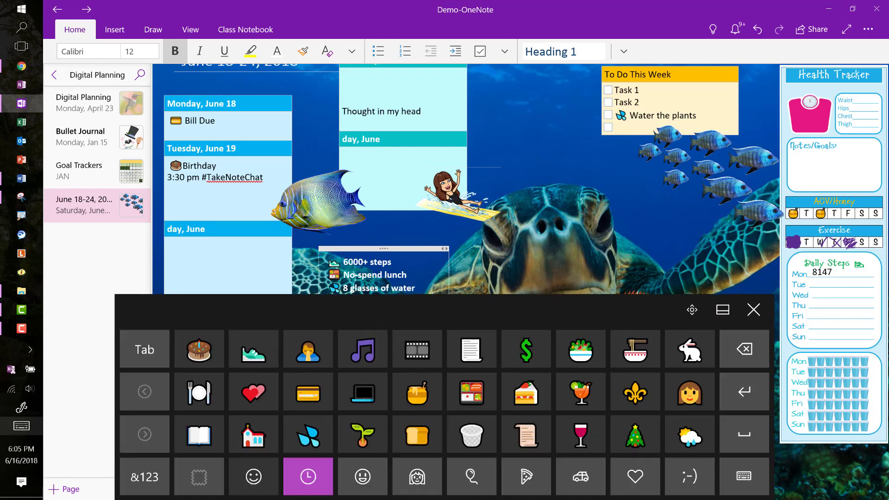
type("D")
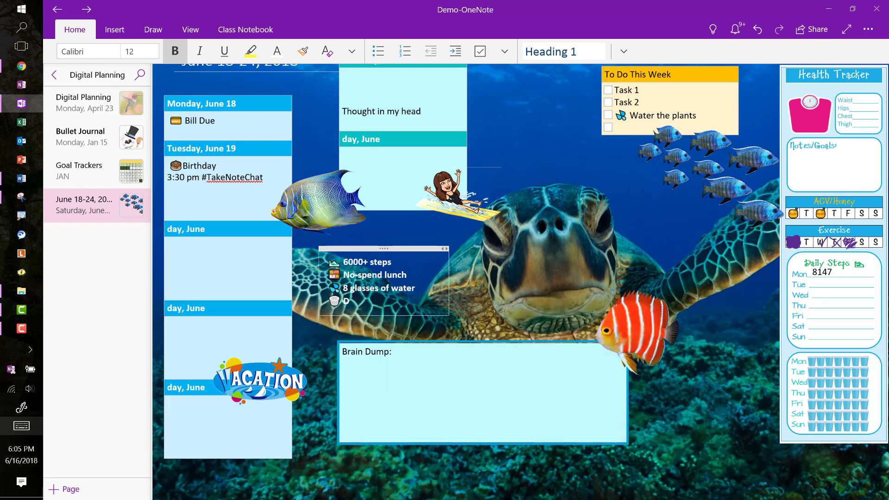
type("eclutter")
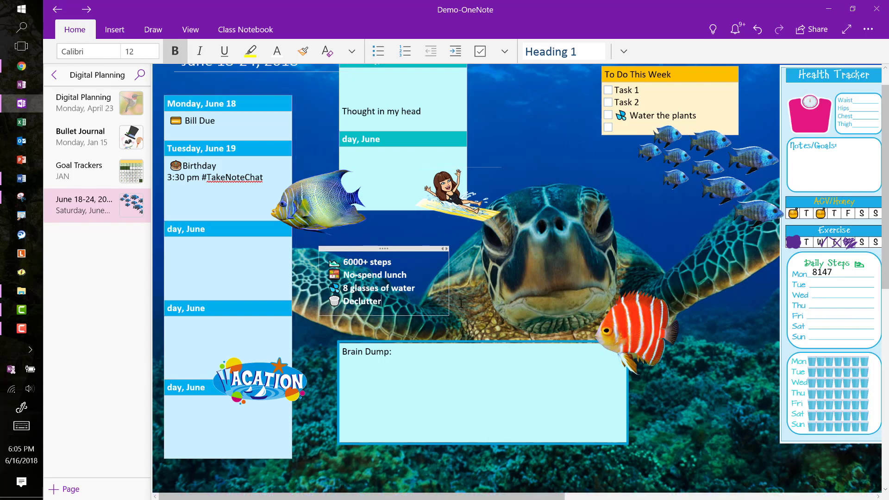
left_click(483, 267)
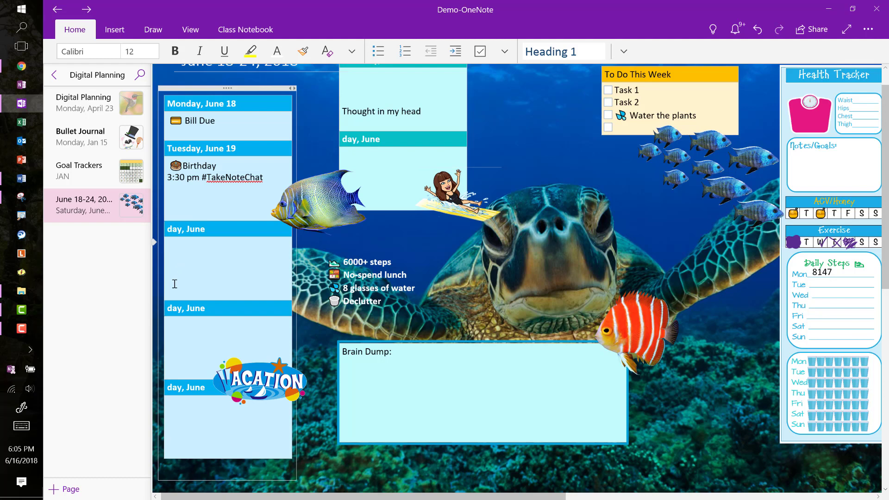
- Add water droplets, running shoe and wastebasket emojis at the end of Monday's cell, leaving a blank line below "Bill Due"
left_click(223, 134)
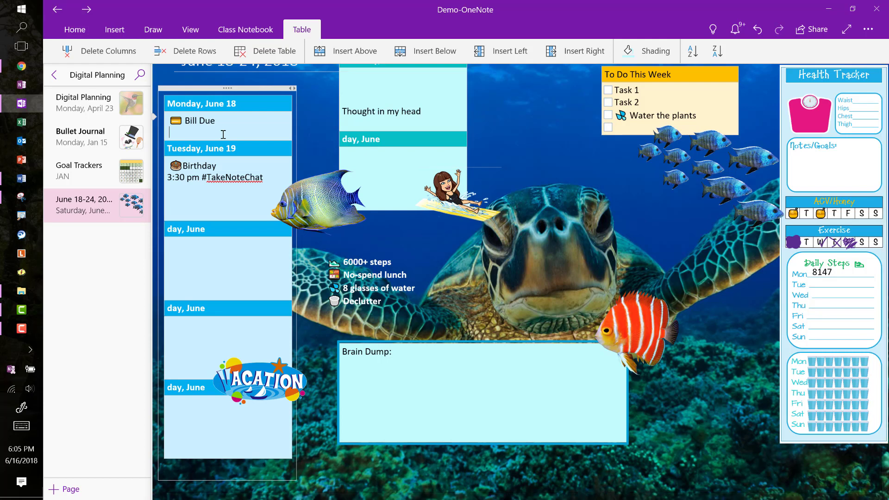
key("Return")
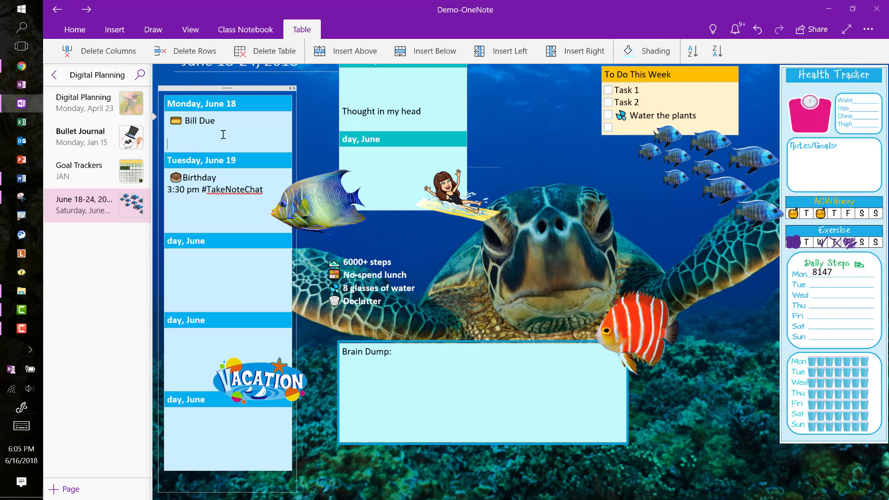
left_click(21, 425)
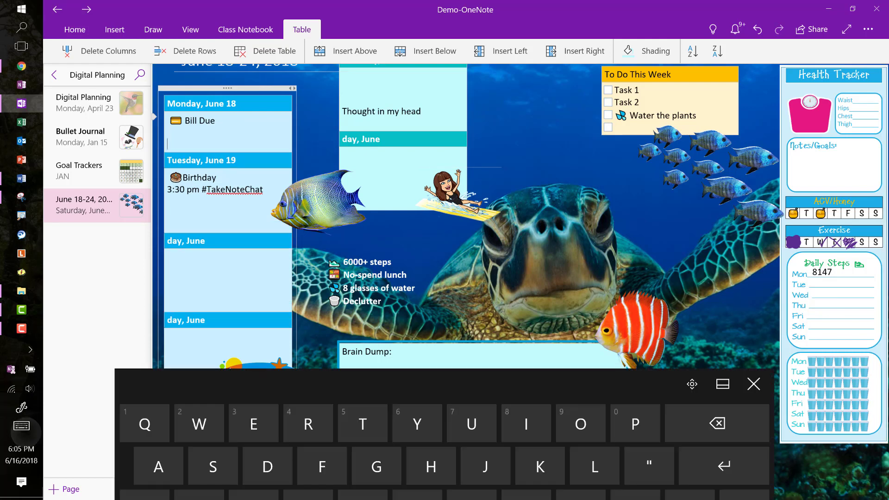
left_click(252, 476)
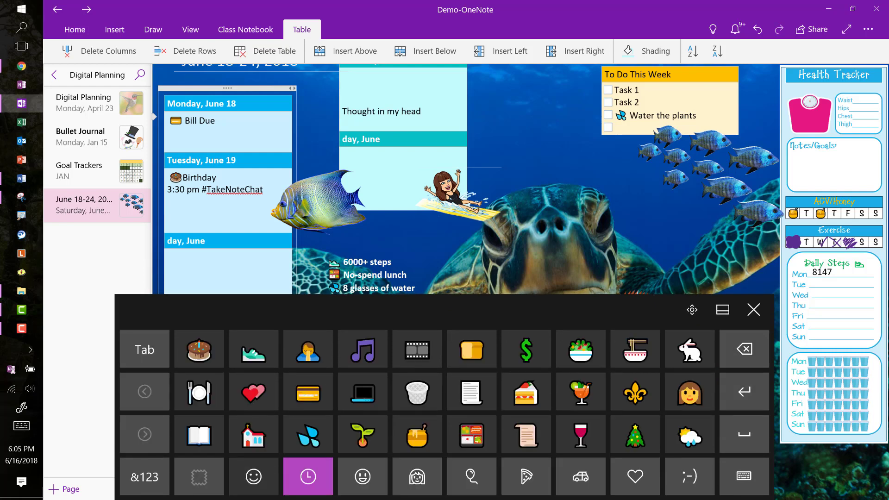
type("💦👟")
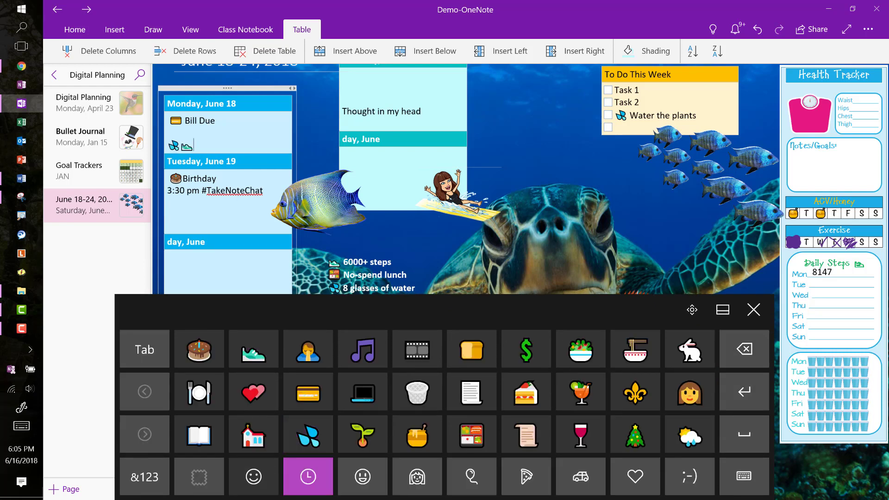
type("🗑")
left_click(753, 310)
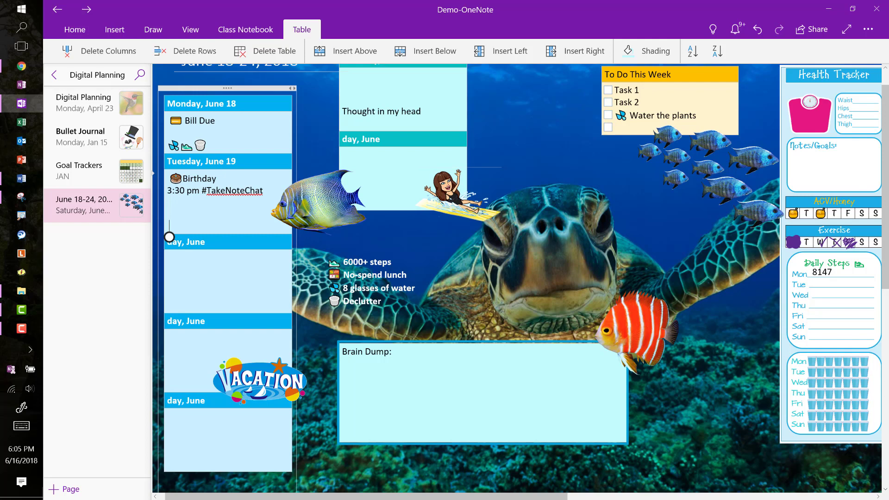
- Insert bento box, water droplets and running shoe emojis on the last line of Tuesday's cell
left_click(167, 236)
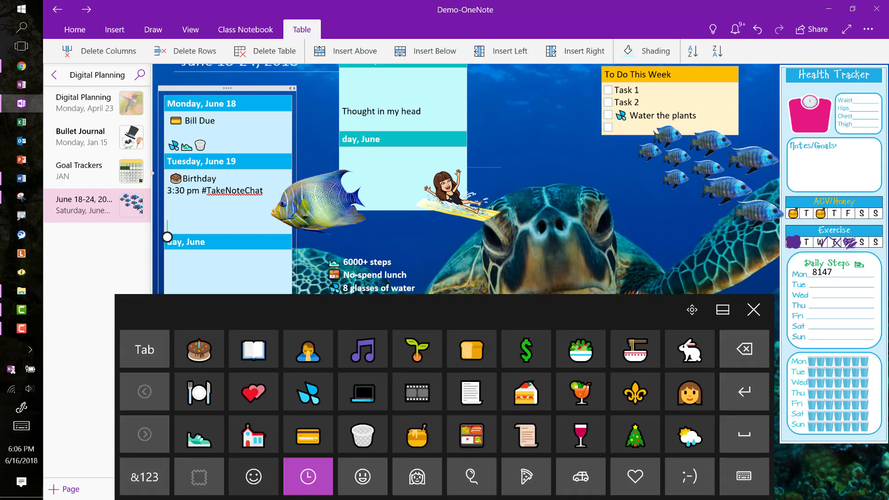
left_click(471, 435)
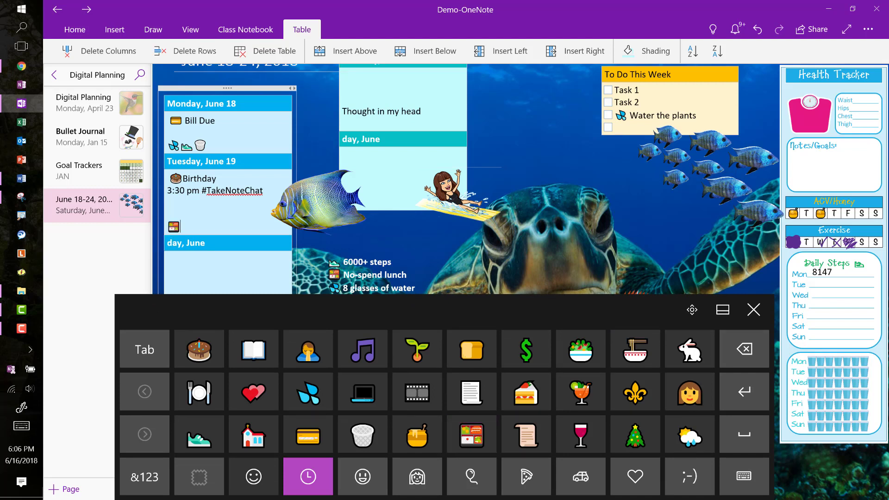
left_click(308, 393)
left_click(199, 435)
left_click(753, 309)
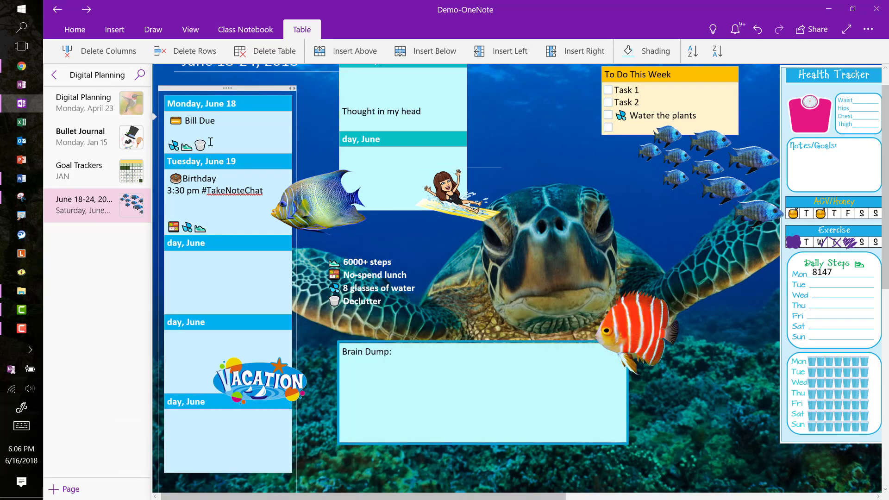
left_click(572, 270)
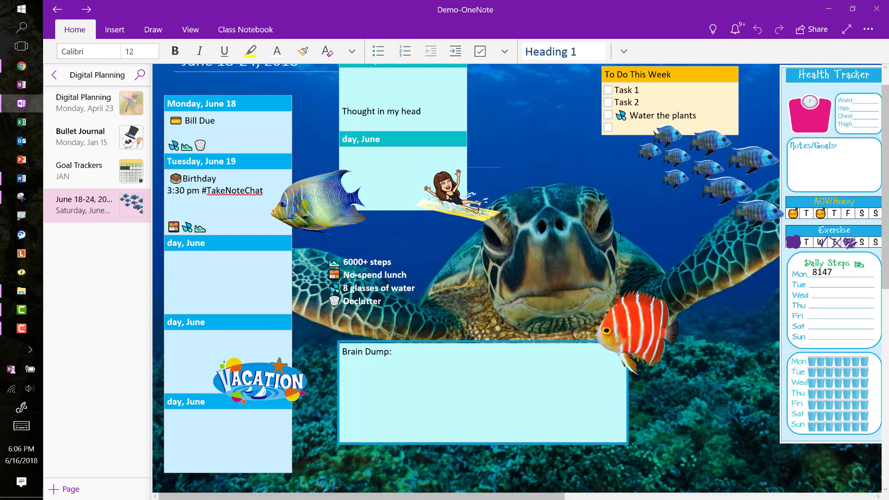
- Copy the link to the Budget/Bills page in the Misc section of the Digital Planner notebook
scroll(621, 237, "up", 1)
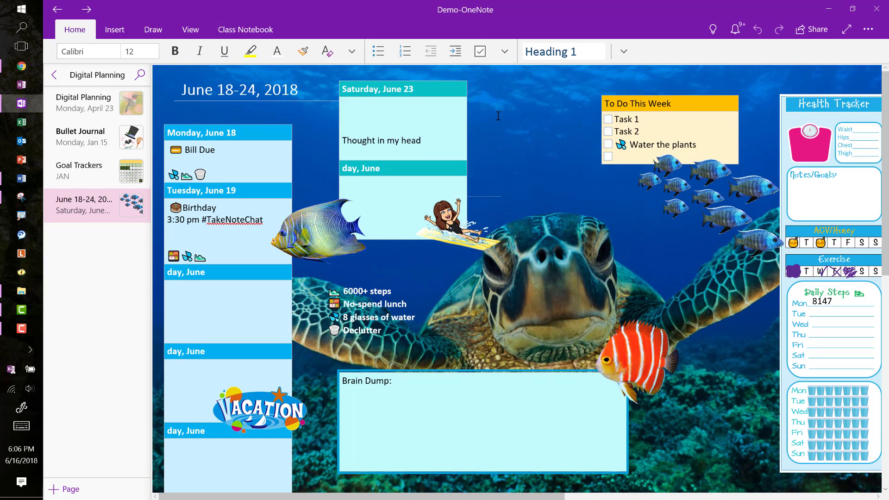
left_click(54, 76)
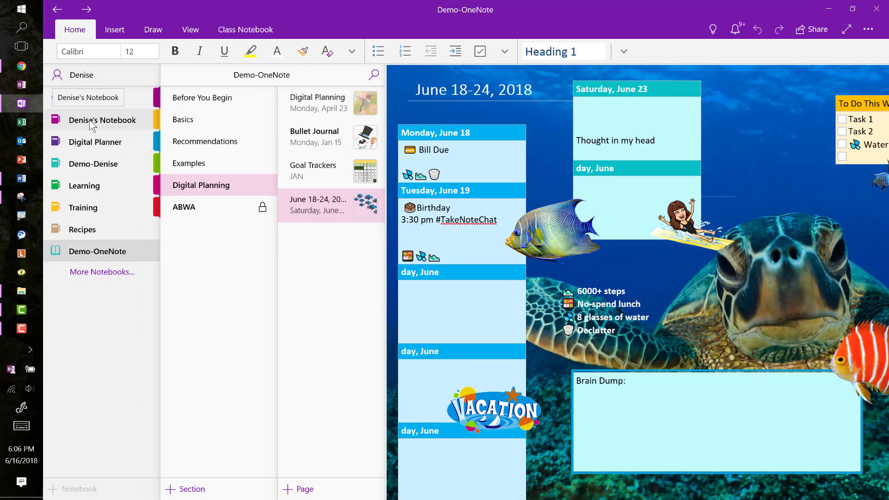
left_click(86, 144)
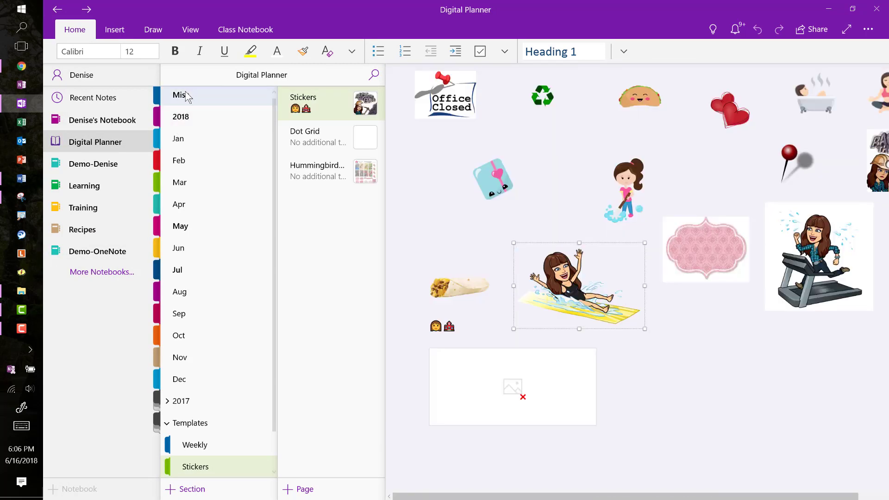
left_click(187, 97)
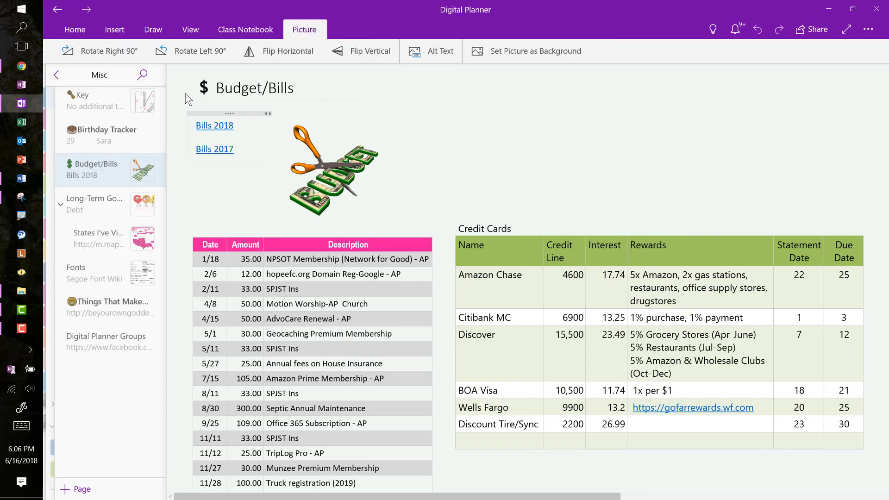
left_click(74, 172)
right_click(73, 169)
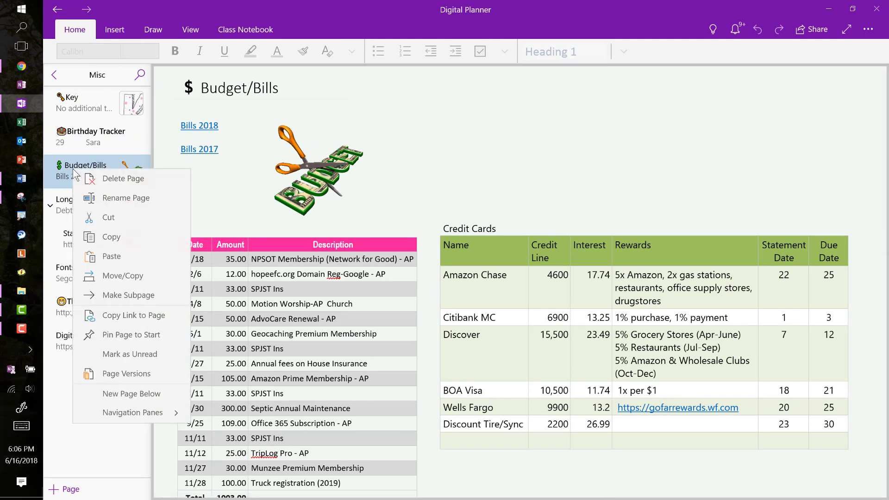
left_click(134, 315)
- Return to the June 18-24 page and add a "Budget/Bills" note between Saturday's table and the To Do This Week list
left_click(57, 10)
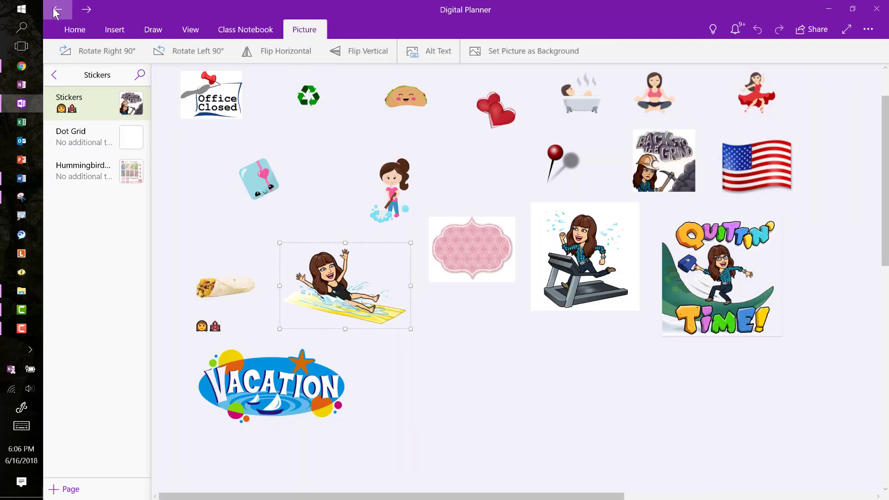
left_click(57, 10)
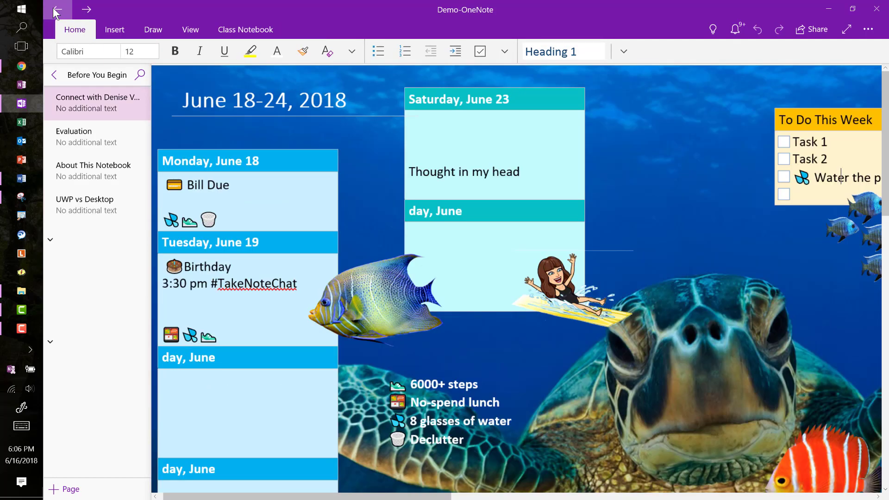
left_click(56, 11)
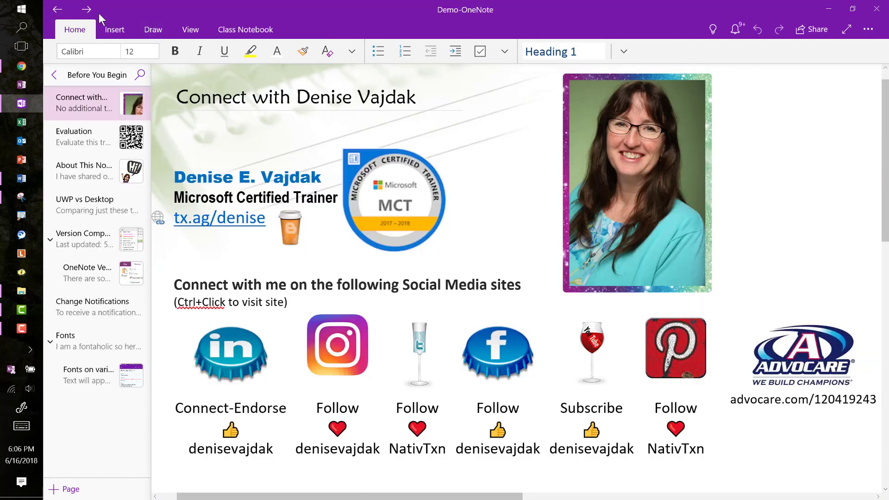
left_click(87, 9)
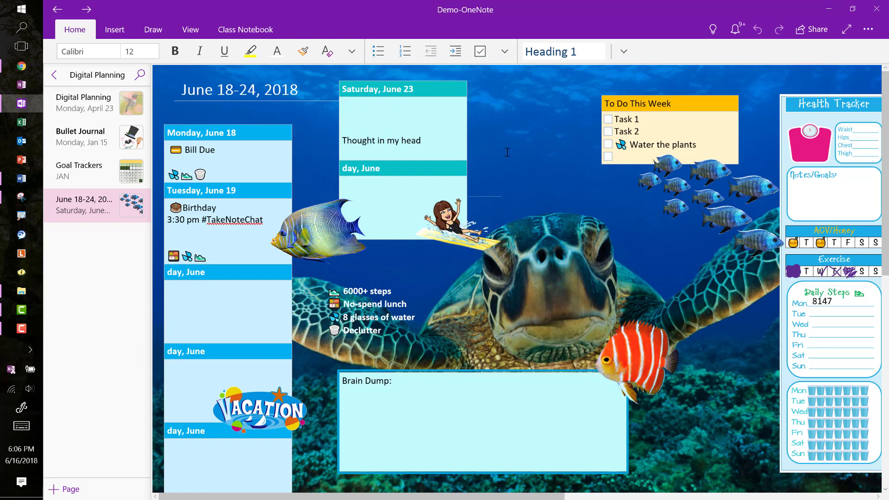
type("B")
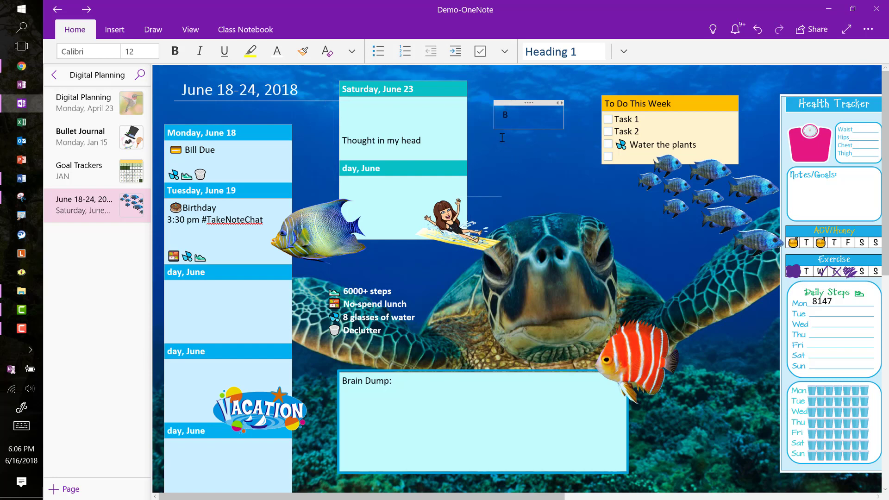
type("udget/Bills")
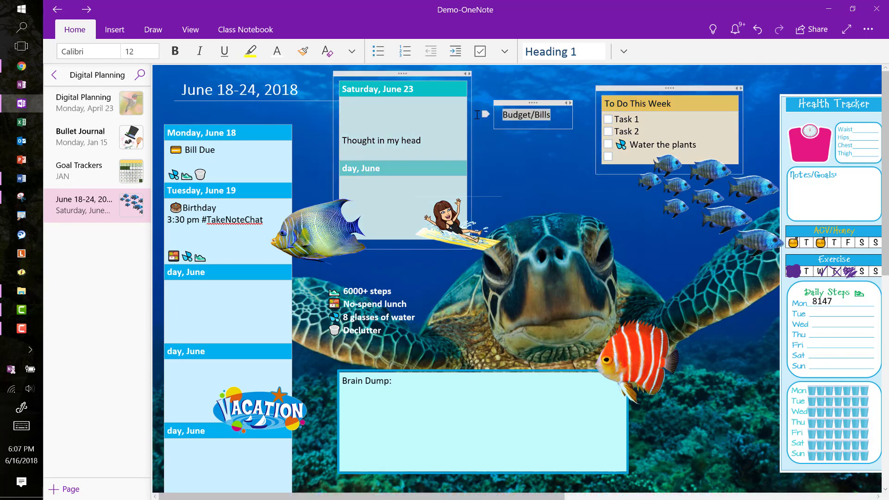
left_click_drag(550, 115, 503, 114)
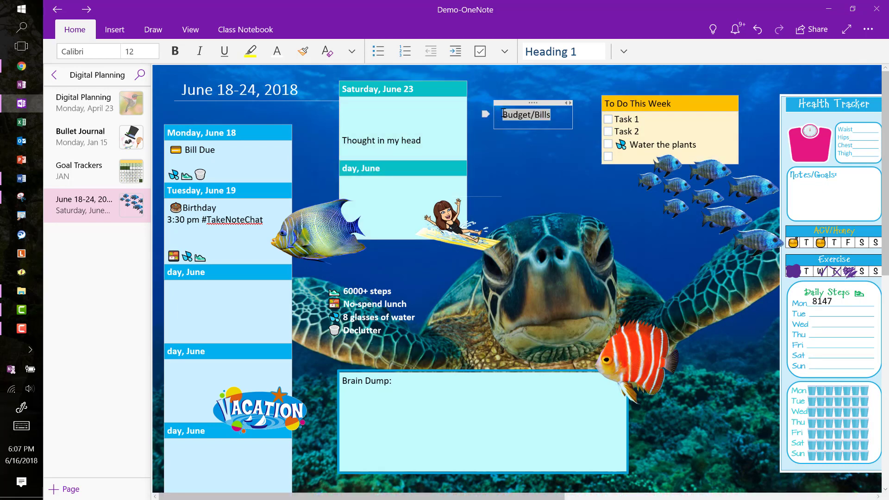
right_click(503, 114)
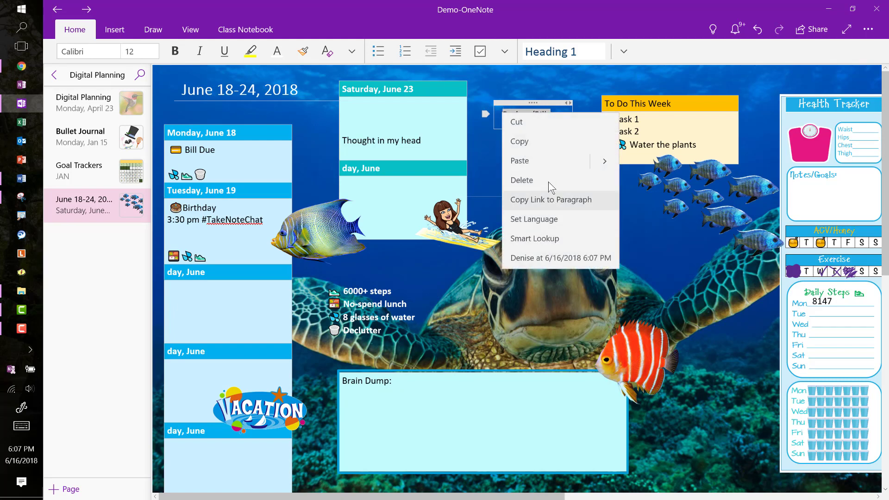
left_click(501, 105)
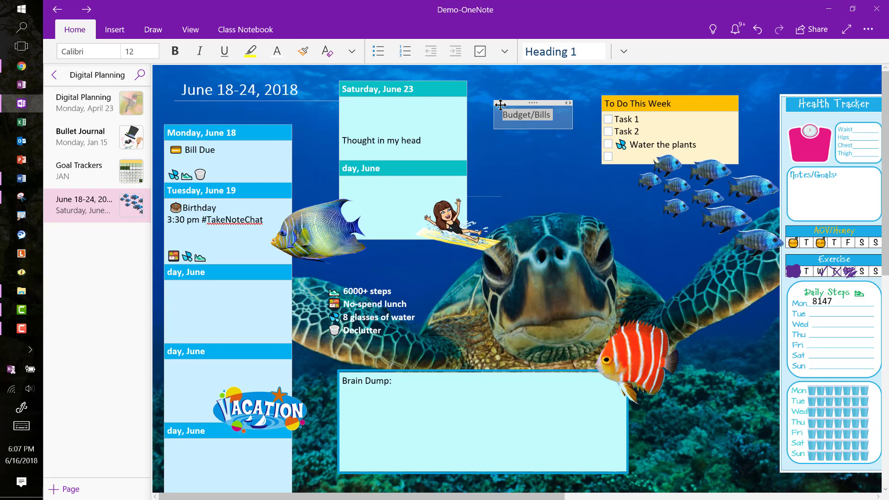
left_click(521, 115)
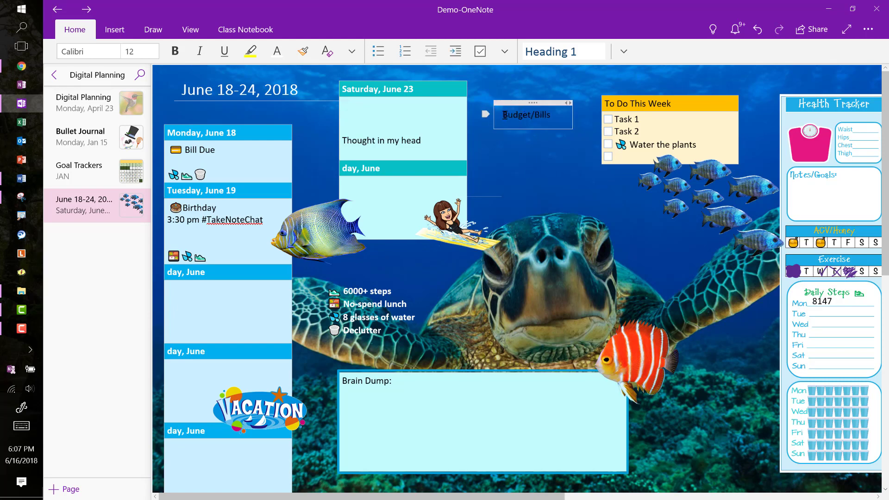
- Turn the "Budget/Bills" text into a hyperlink to the copied page address and make it bold
left_click_drag(503, 116, 550, 117)
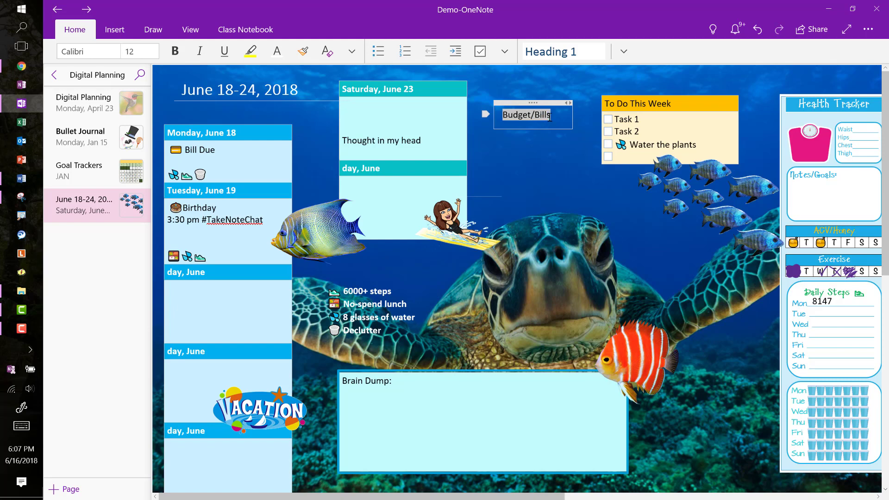
key("ctrl+k")
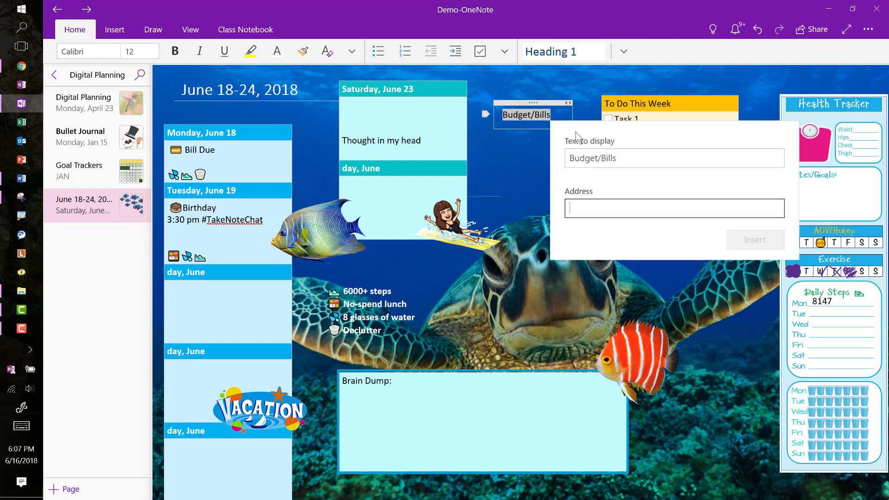
key("ctrl+v")
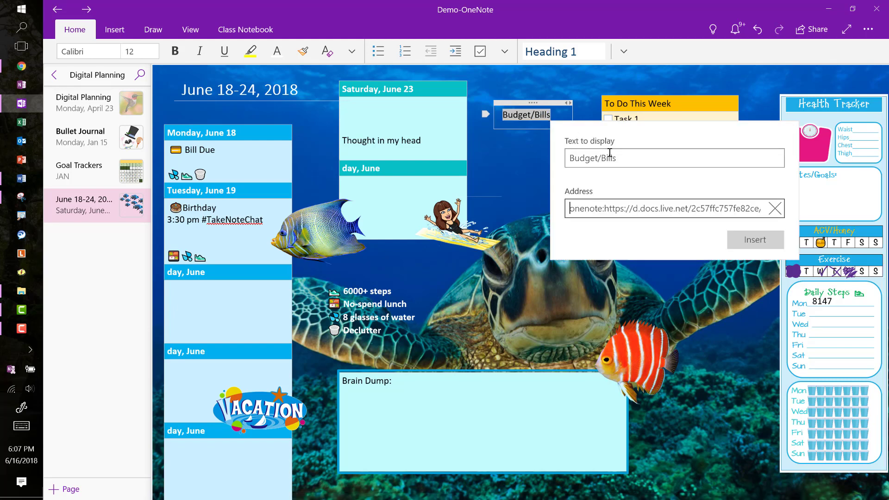
left_click(754, 238)
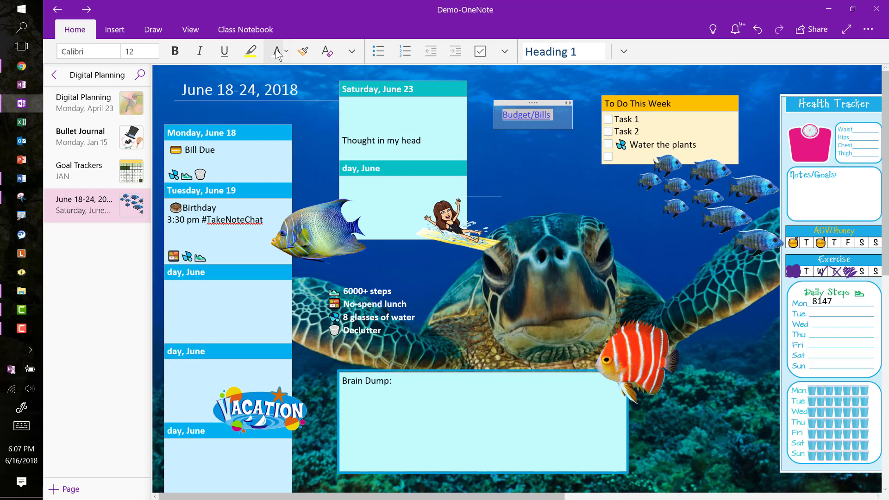
left_click(175, 51)
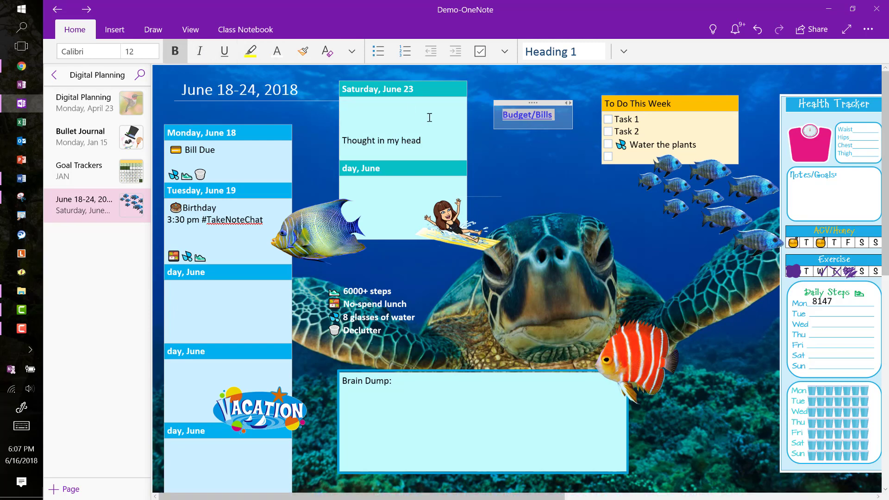
left_click(554, 147)
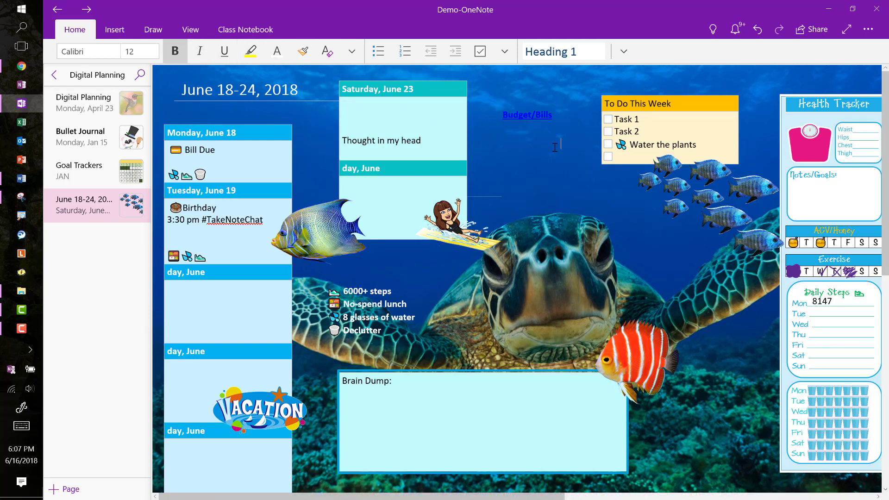
- Convert the "Budget/Bills" link note into a single-cell table and shade the cell white
left_click(526, 105)
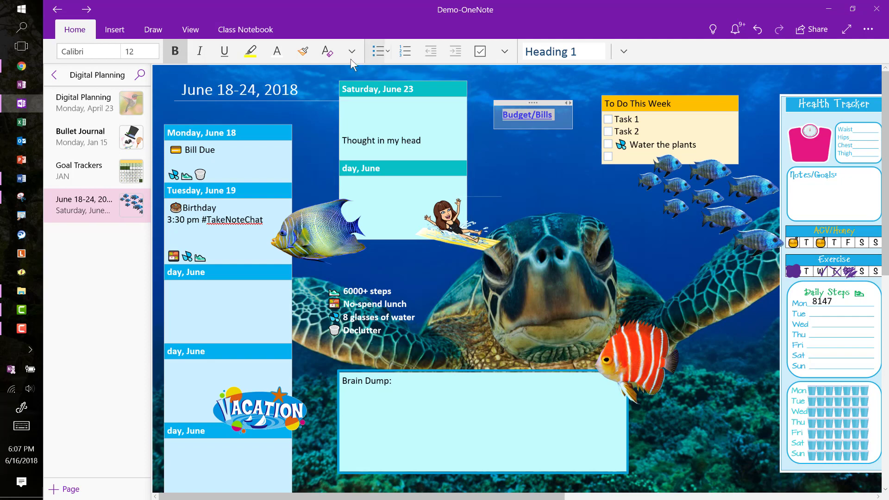
left_click(115, 30)
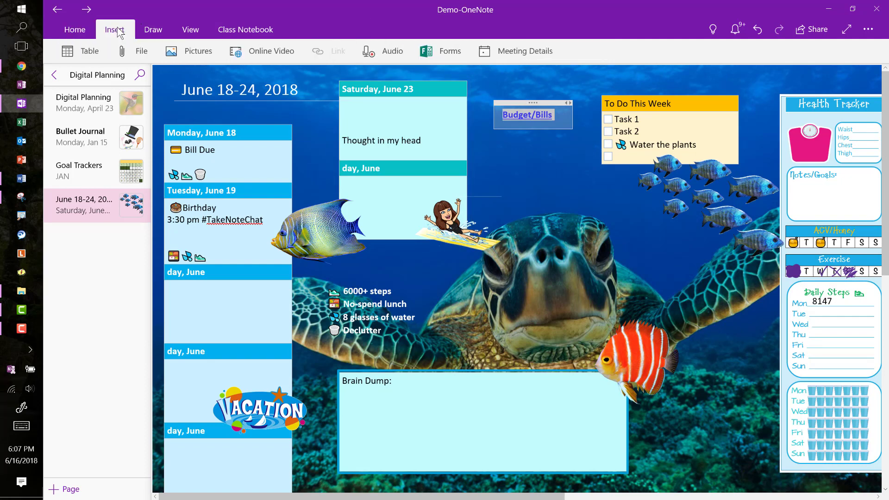
left_click(75, 52)
left_click(68, 99)
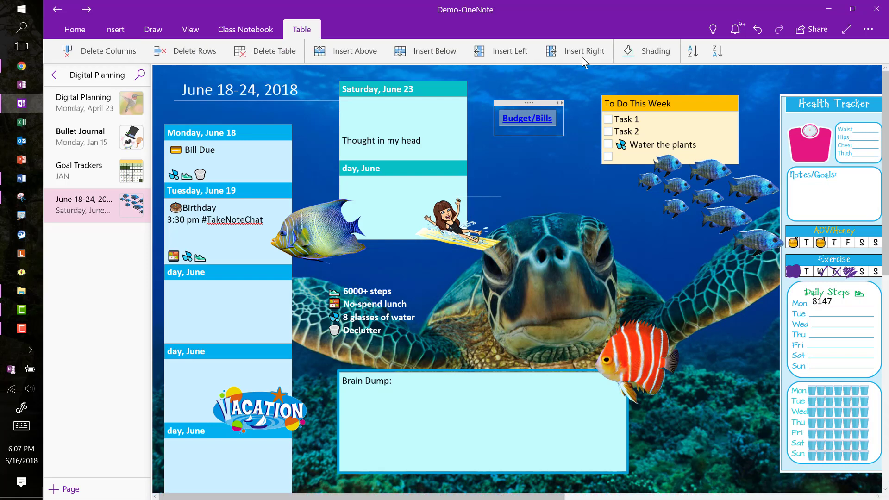
left_click(677, 53)
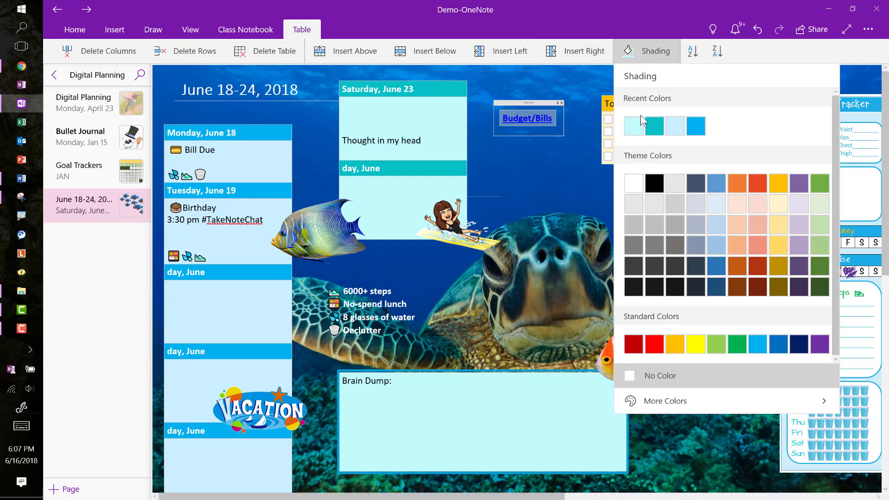
left_click(629, 181)
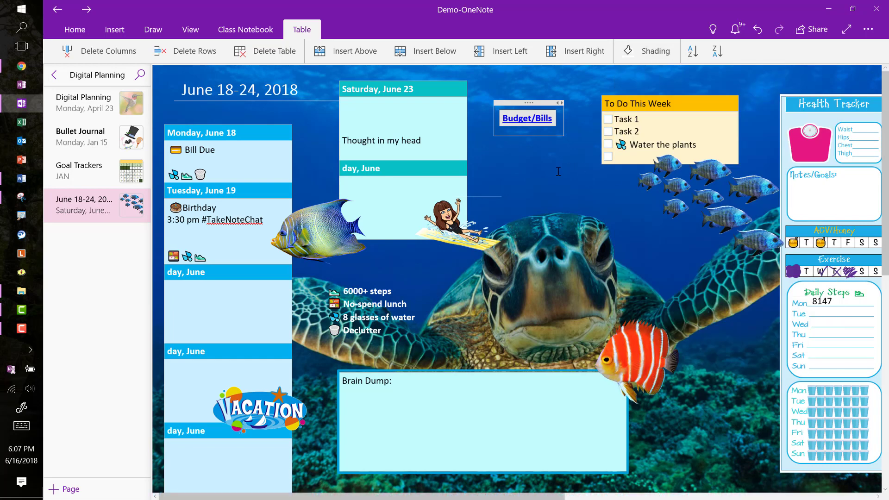
left_click(573, 183)
left_click(576, 85)
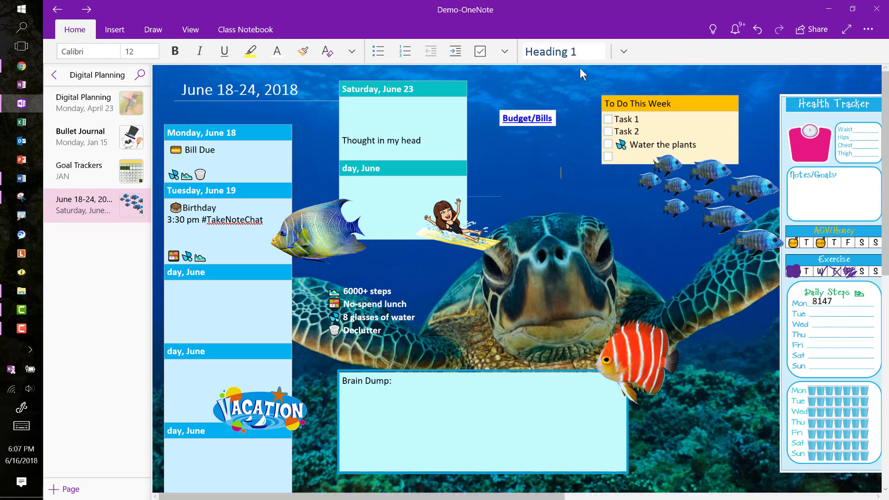
- Test the "Budget/Bills" link by following it to its page, and return to the June 18-24 page
left_click(530, 122)
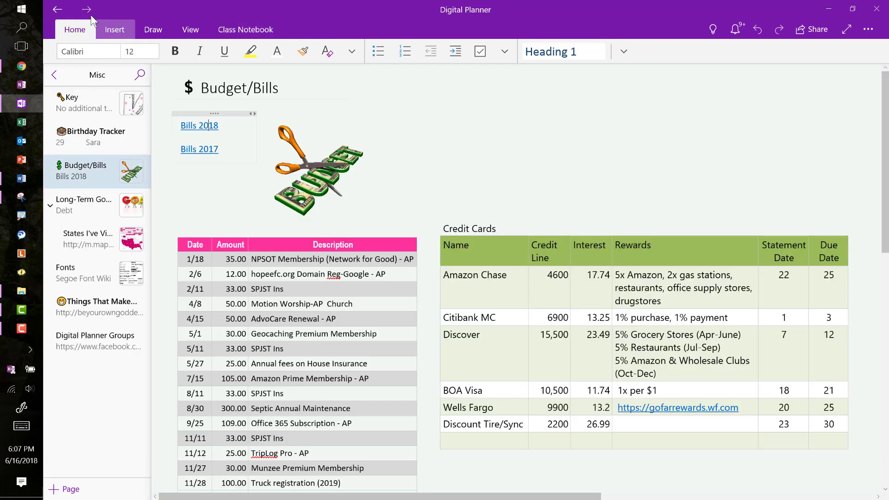
left_click(57, 9)
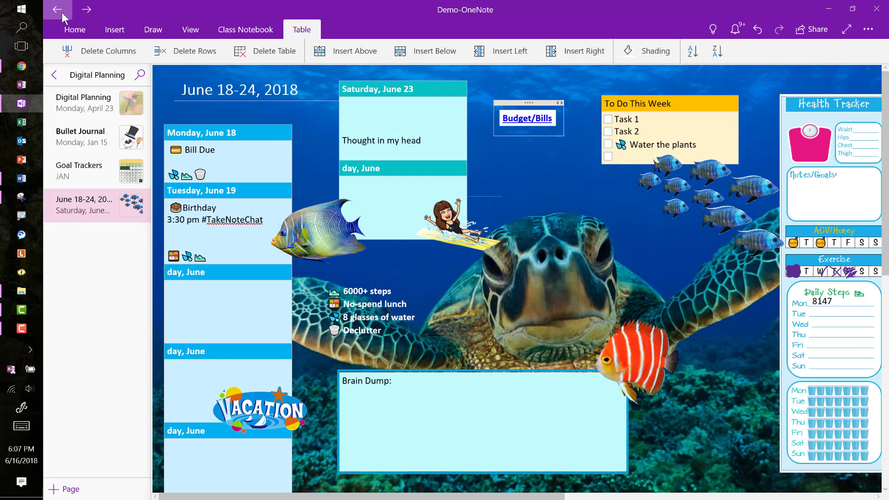
left_click(545, 175)
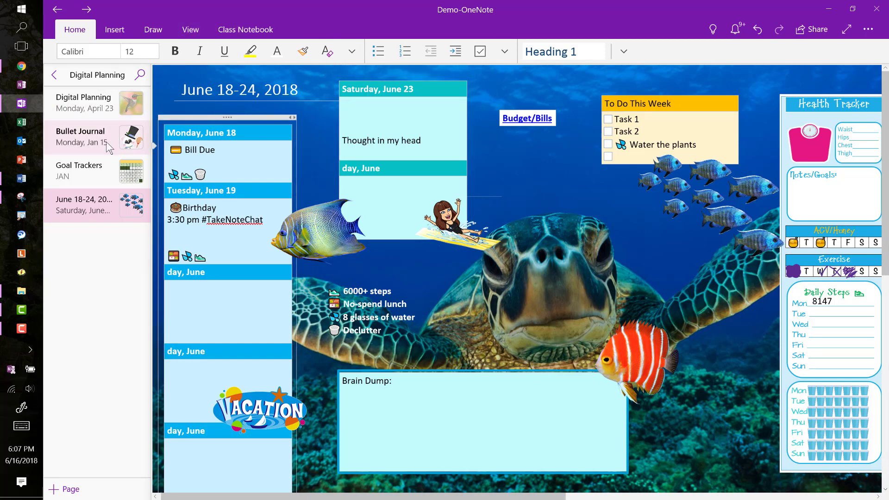
left_click(54, 74)
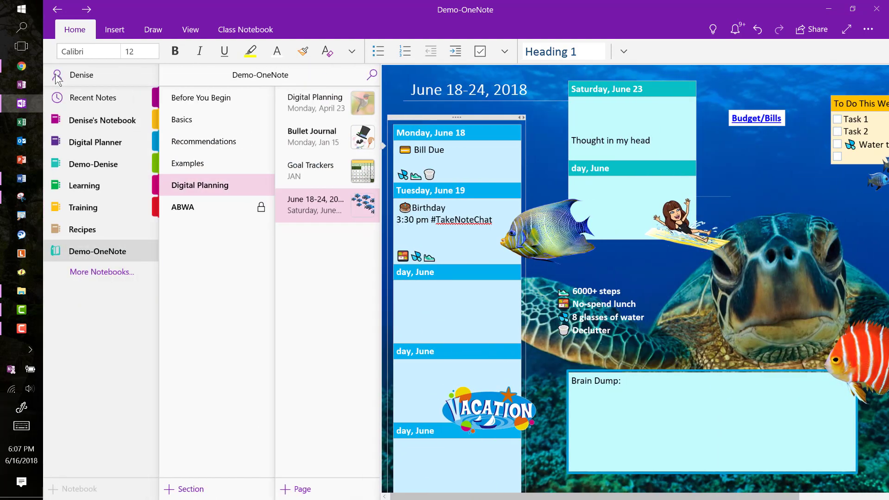
left_click(767, 154)
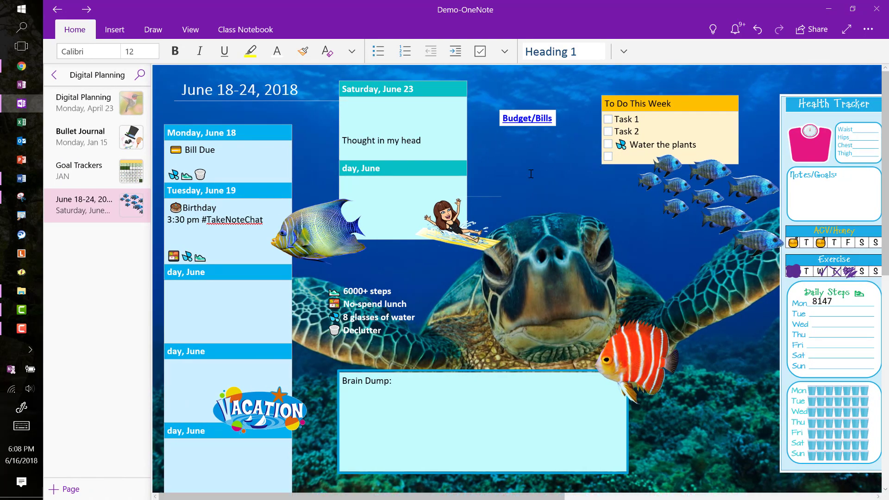